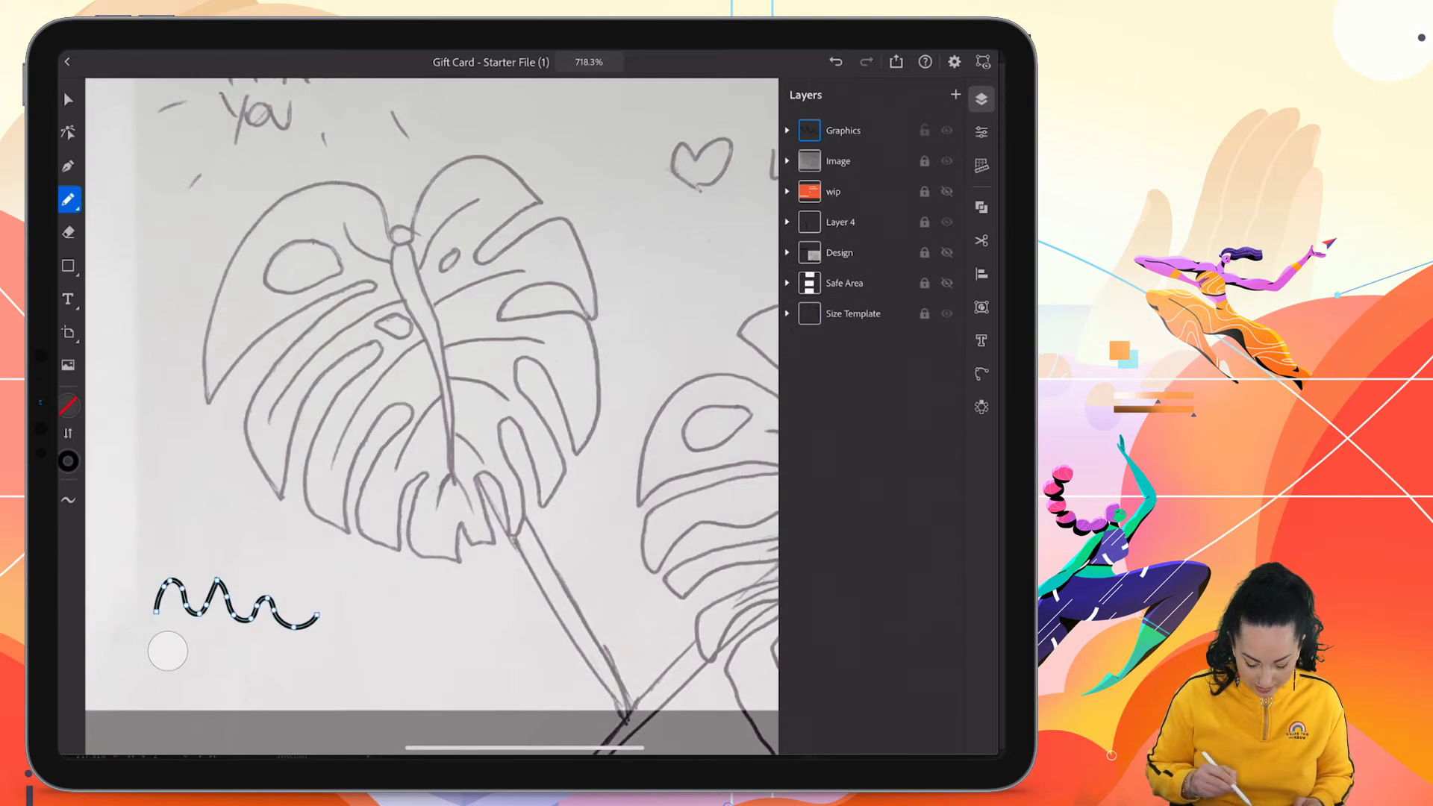
Set the Pencil smoothing to 9 and draw a wavy test stroke above the existing test squiggle
scroll(251, 586, "up", 3)
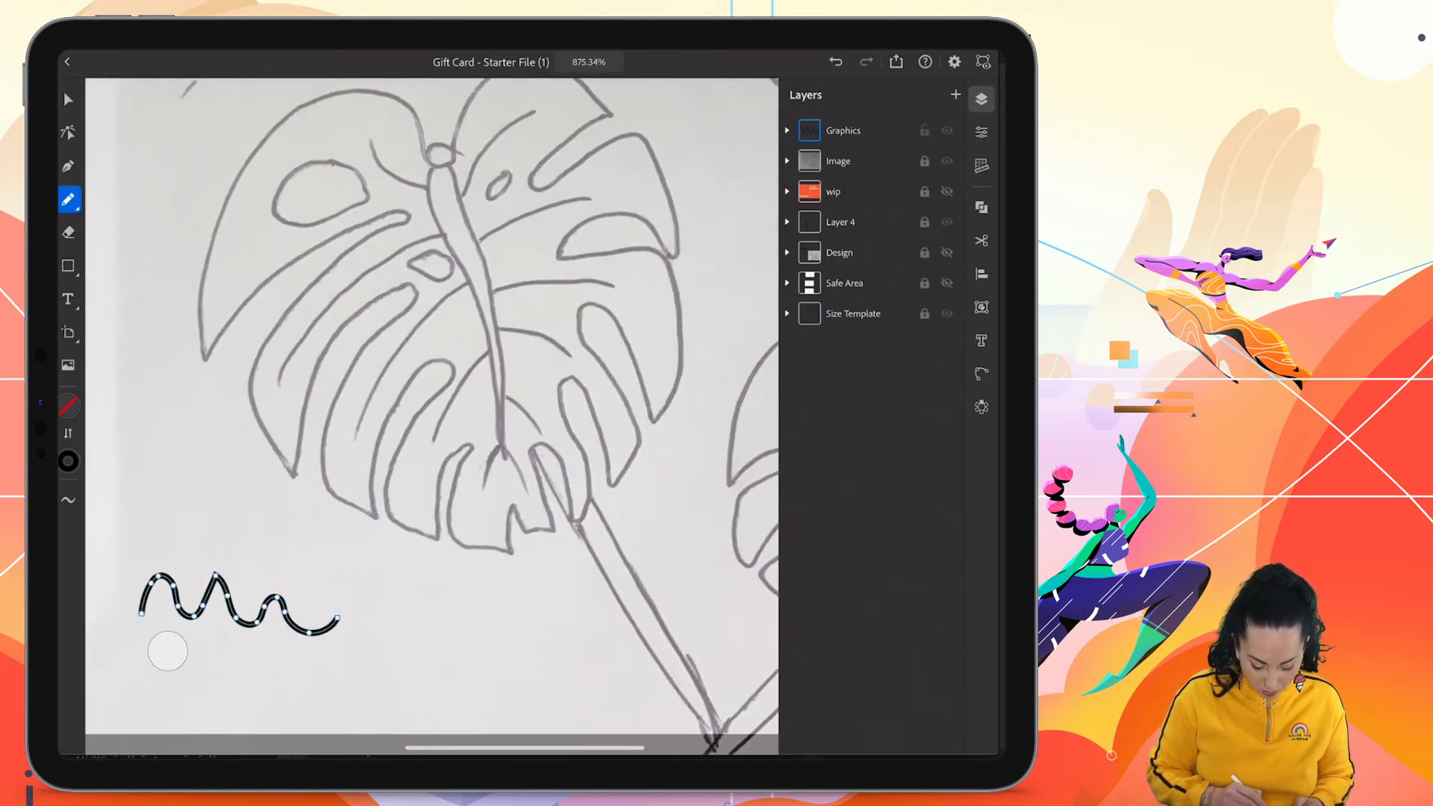
left_click(68, 500)
left_click_drag(98, 471, 97, 428)
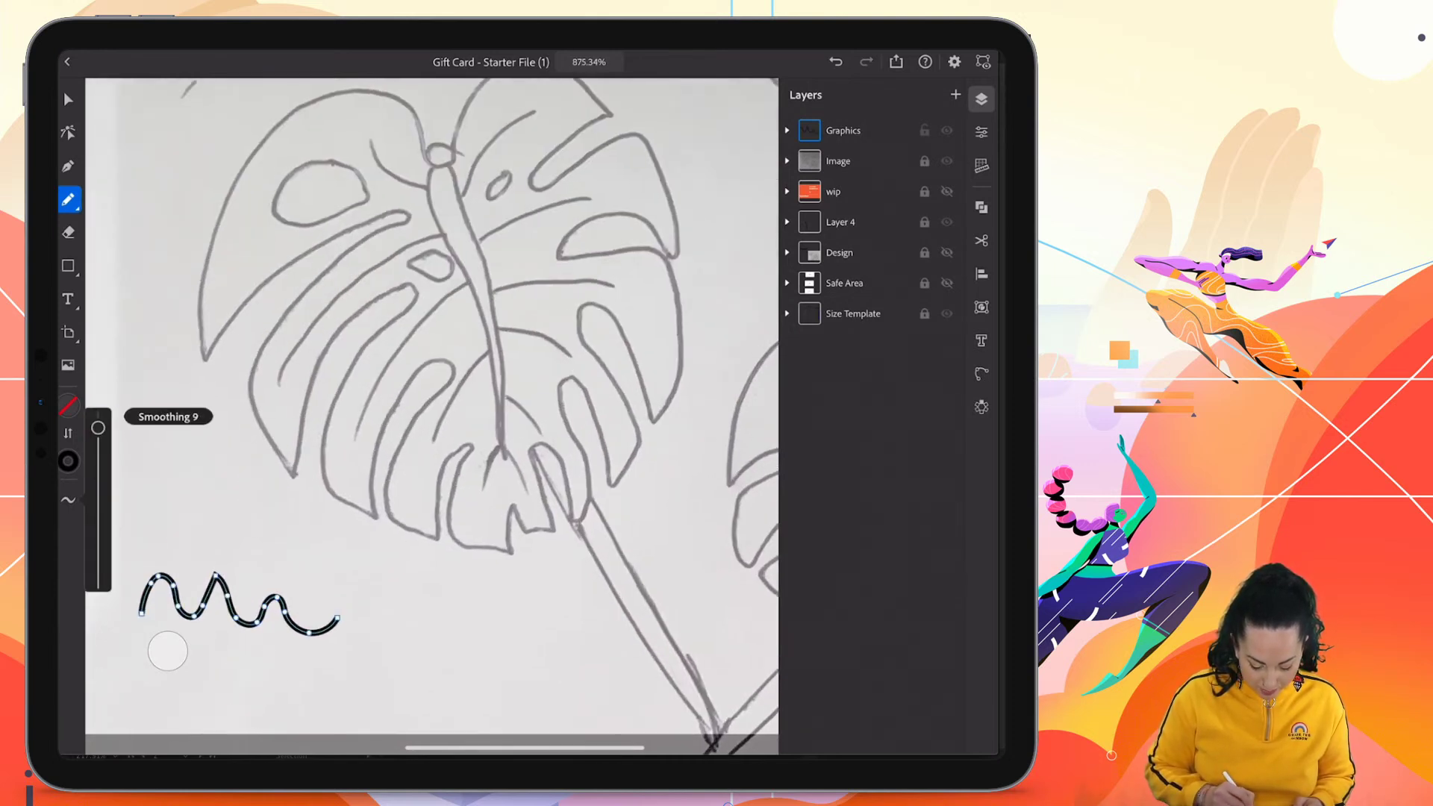
left_click_drag(139, 547, 314, 550)
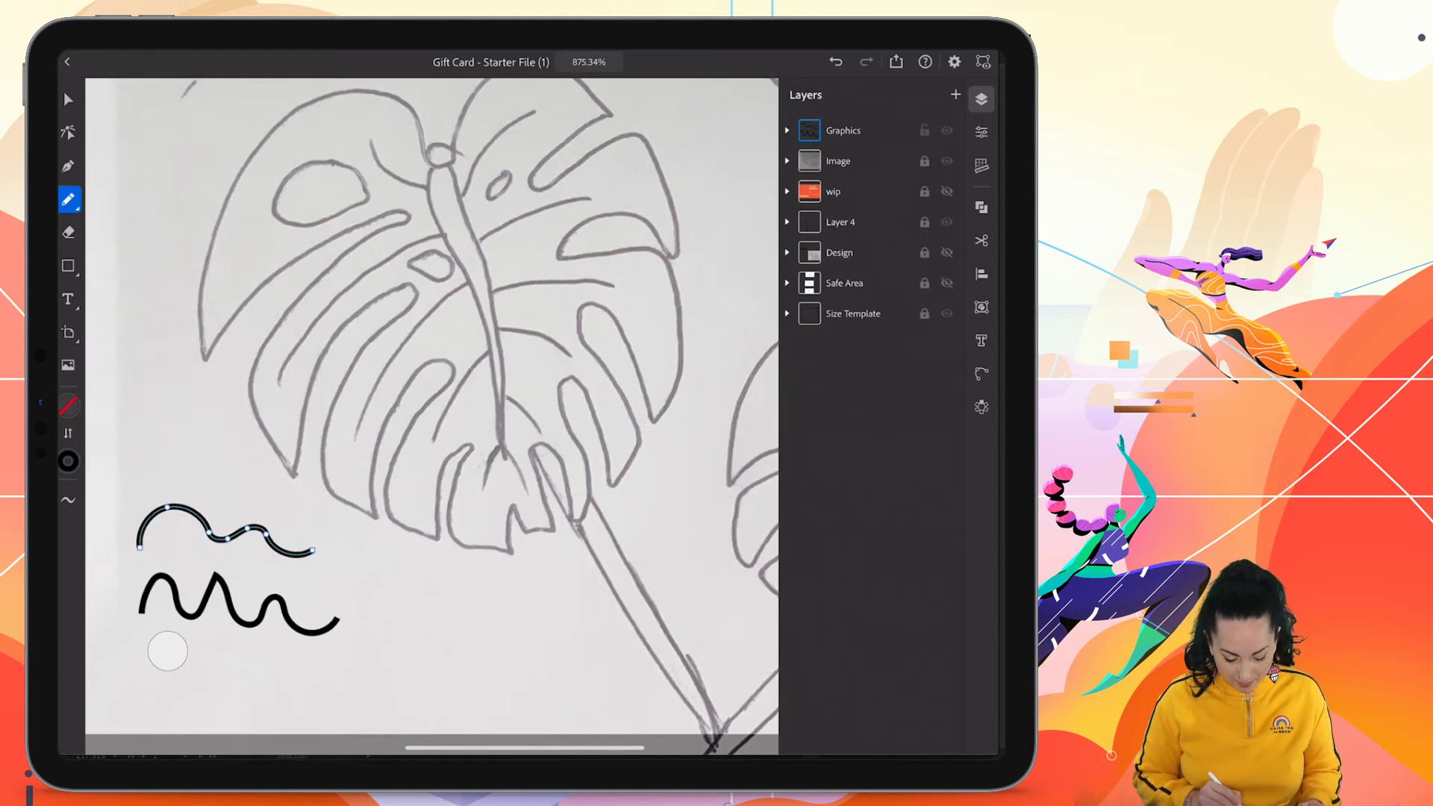
Delete both wavy test strokes beside the sketched leaf
left_click(68, 100)
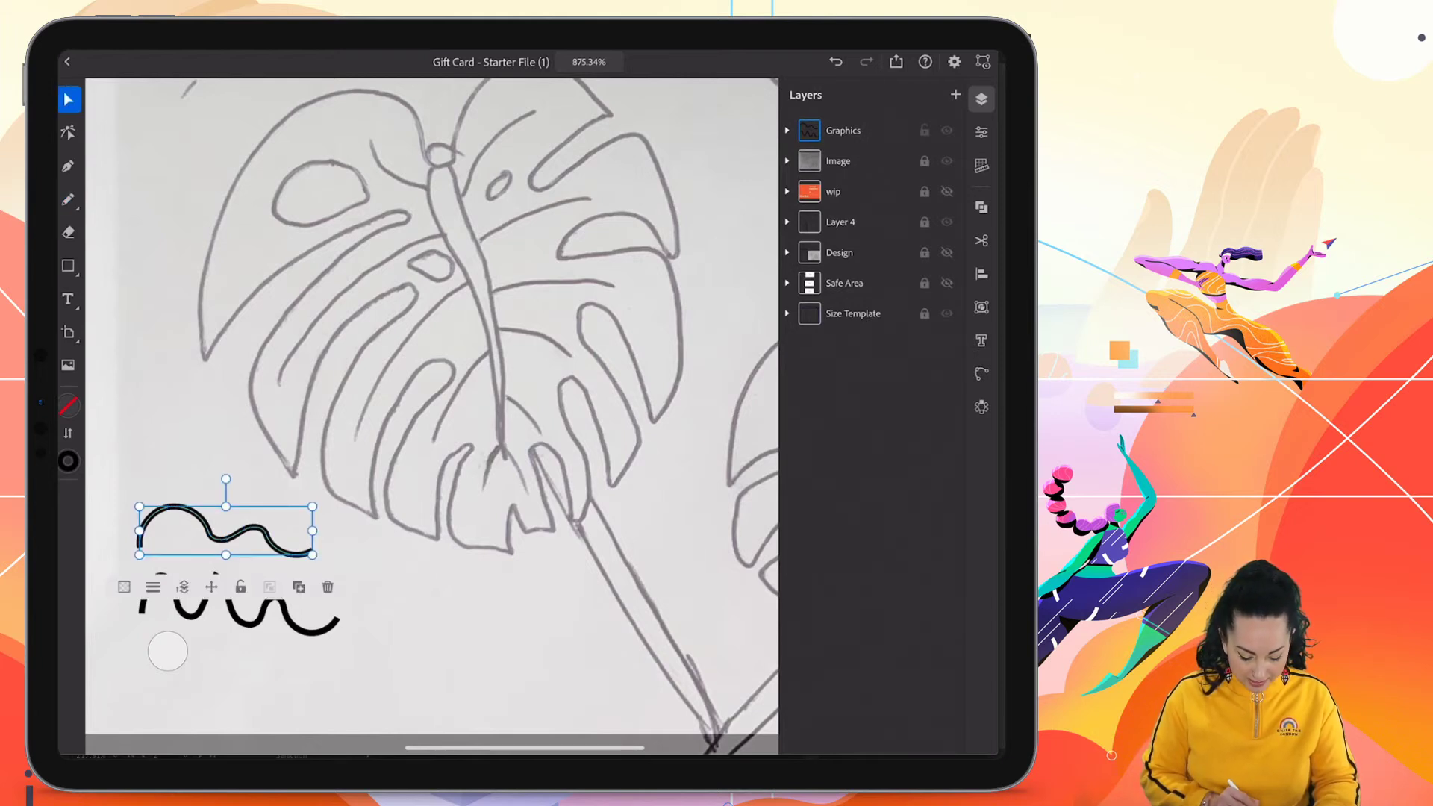
left_click(217, 575, "shift")
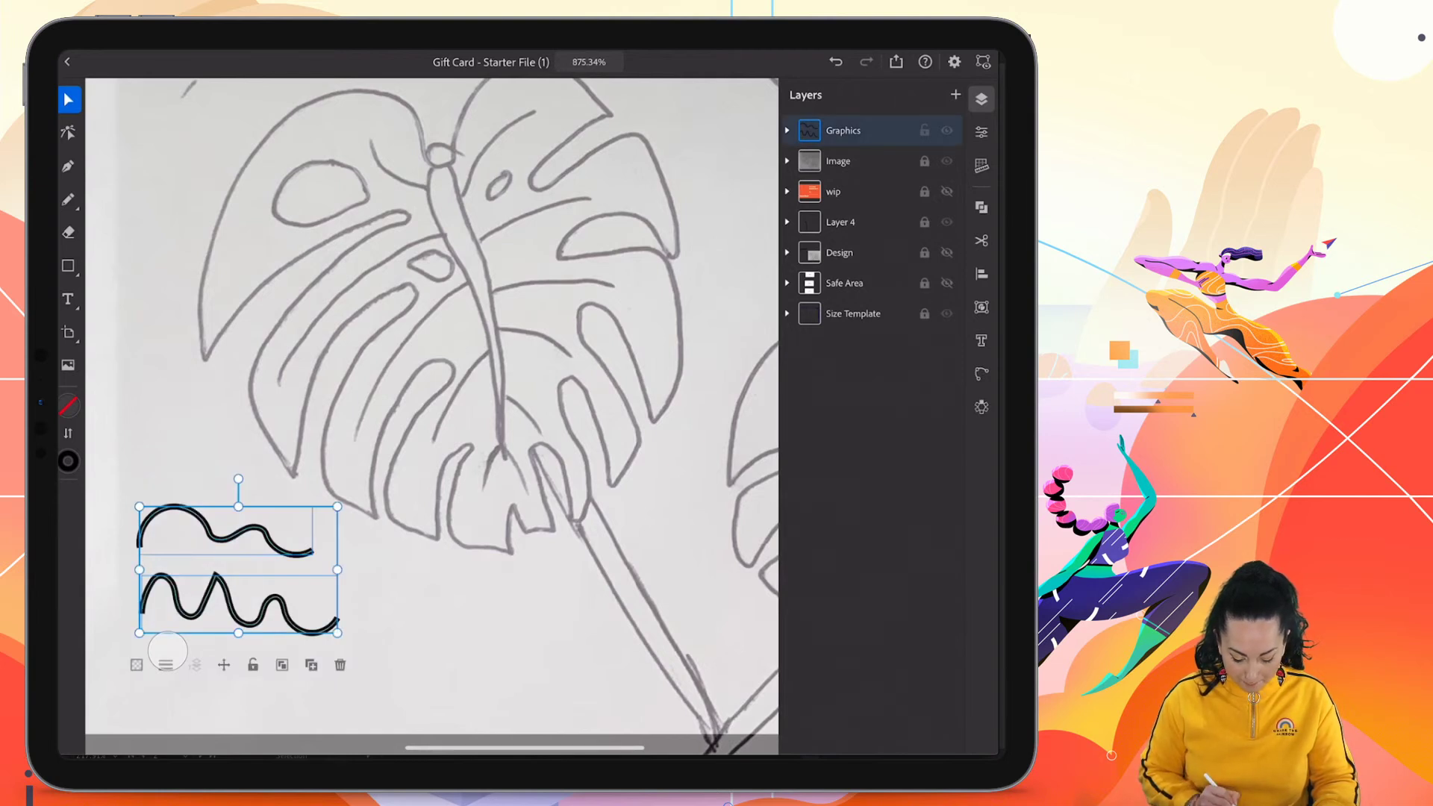
left_click(340, 665)
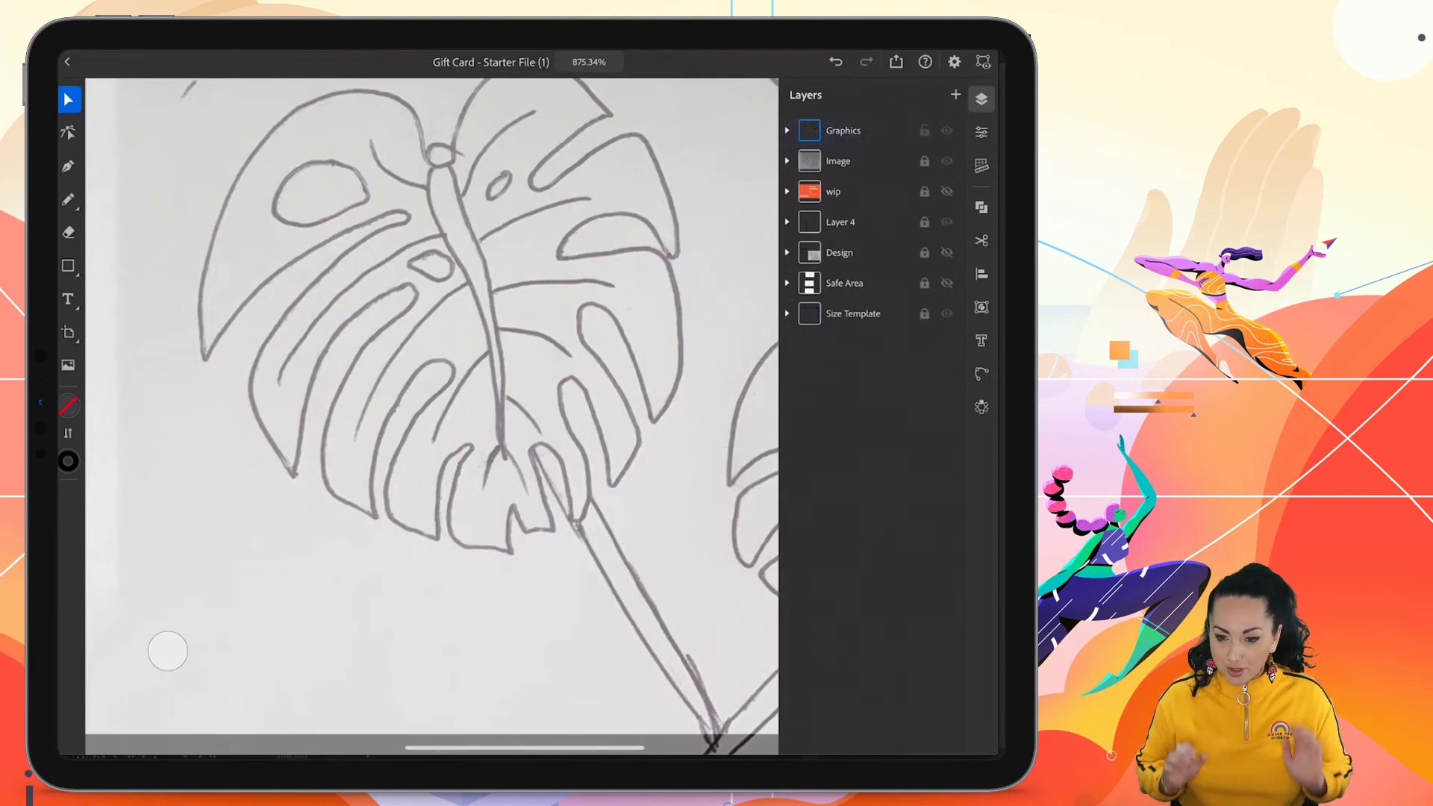
Trace the sketched monstera leaf's outer outline and its three inner holes with the Pencil tool
scroll(535, 478, "down", 2)
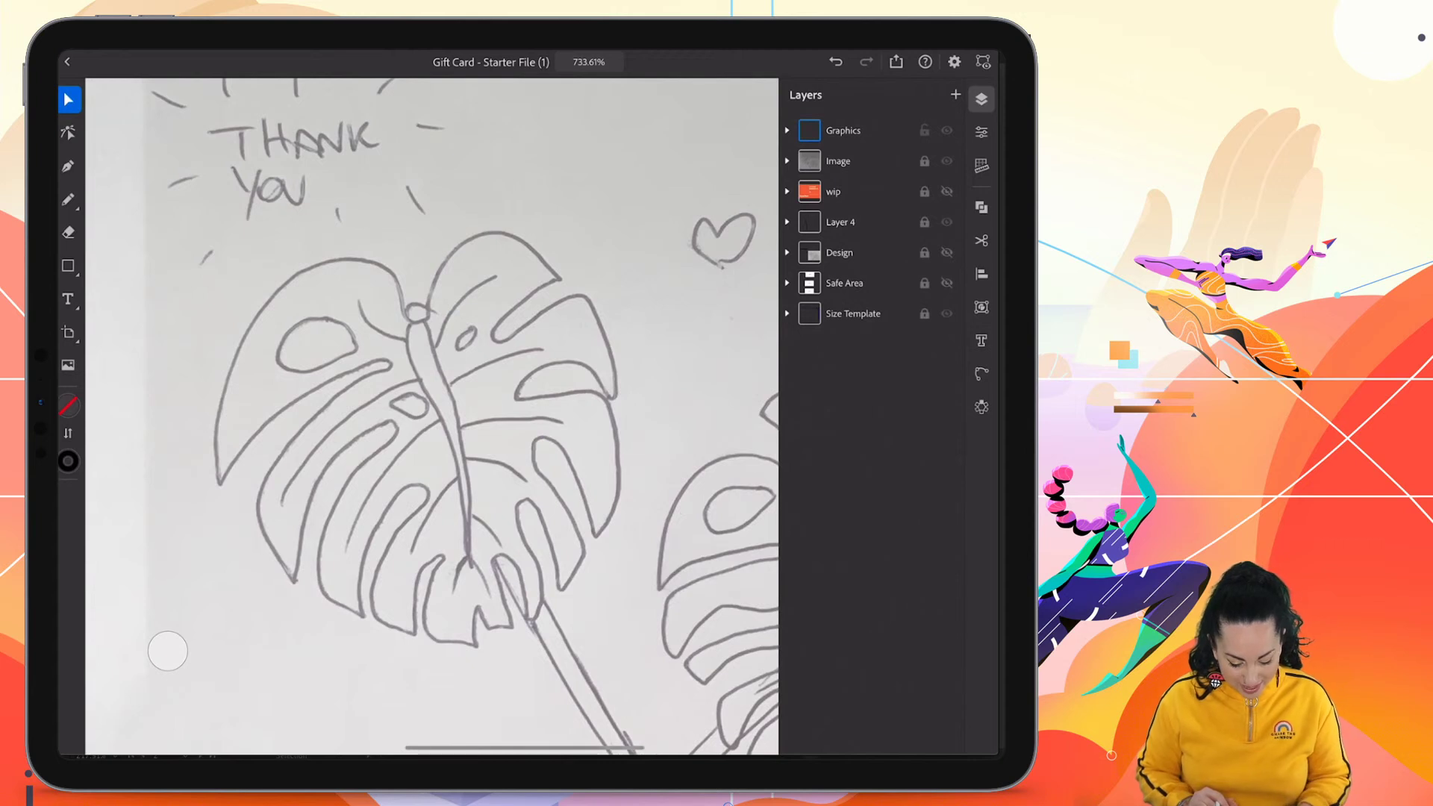
left_click(68, 199)
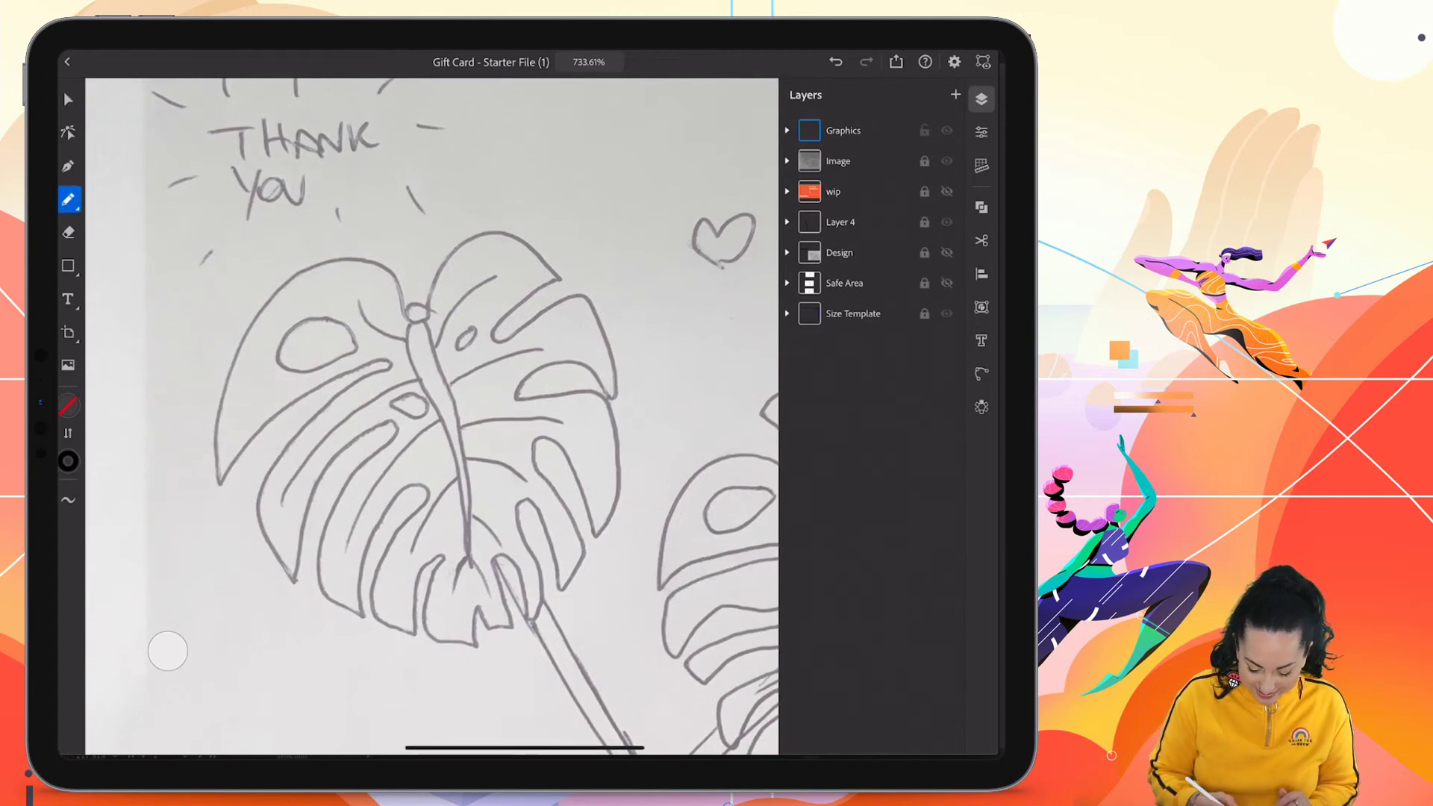
mouse_move(410, 323)
left_mouse_down()
mouse_move(468, 233)
mouse_move(517, 227)
mouse_move(572, 268)
mouse_move(494, 335)
mouse_move(589, 293)
mouse_move(620, 371)
mouse_move(621, 392)
mouse_move(556, 364)
mouse_move(529, 384)
mouse_move(520, 409)
mouse_move(616, 416)
mouse_move(624, 456)
mouse_move(600, 534)
mouse_move(568, 444)
mouse_move(542, 435)
mouse_move(535, 471)
mouse_move(585, 534)
mouse_move(582, 562)
mouse_move(562, 590)
mouse_move(537, 501)
mouse_move(517, 500)
mouse_move(547, 593)
mouse_move(530, 617)
mouse_move(503, 549)
mouse_move(515, 633)
mouse_move(477, 606)
mouse_move(476, 656)
mouse_move(418, 631)
mouse_move(447, 549)
mouse_move(406, 593)
mouse_move(410, 638)
mouse_move(374, 636)
mouse_move(363, 608)
mouse_move(418, 478)
mouse_move(375, 503)
mouse_move(348, 566)
mouse_move(348, 626)
mouse_move(318, 612)
mouse_move(309, 562)
mouse_move(346, 478)
mouse_move(393, 431)
mouse_move(382, 417)
mouse_move(325, 455)
mouse_move(285, 572)
mouse_move(256, 566)
mouse_move(304, 432)
mouse_move(393, 365)
mouse_move(288, 406)
mouse_move(199, 492)
mouse_move(273, 296)
mouse_move(380, 253)
mouse_move(415, 326)
left_mouse_up()
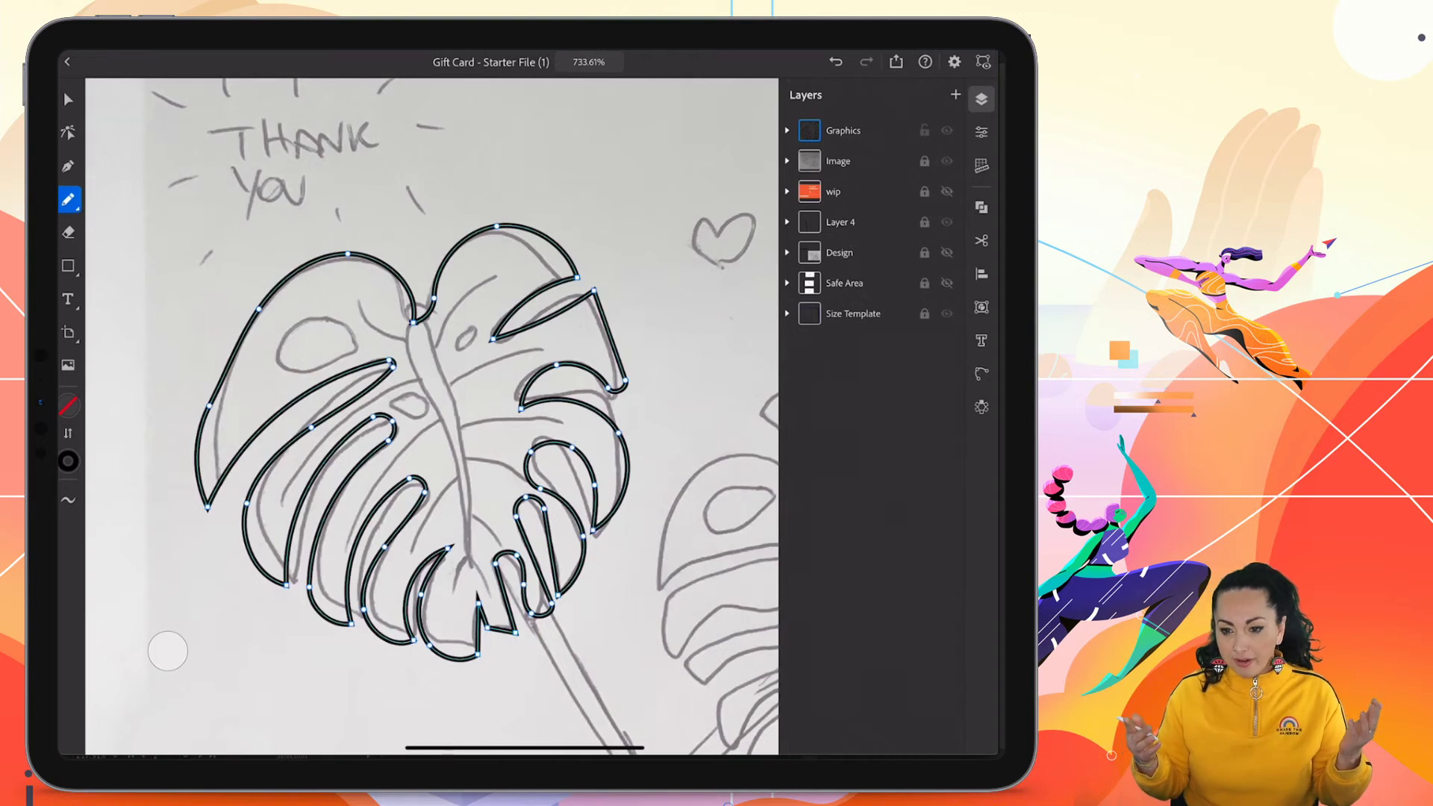
mouse_move(351, 313)
left_mouse_down()
mouse_move(282, 323)
mouse_move(257, 378)
mouse_move(357, 348)
mouse_move(353, 319)
left_mouse_up()
mouse_move(461, 330)
left_mouse_down()
mouse_move(470, 351)
mouse_move(471, 332)
left_mouse_up()
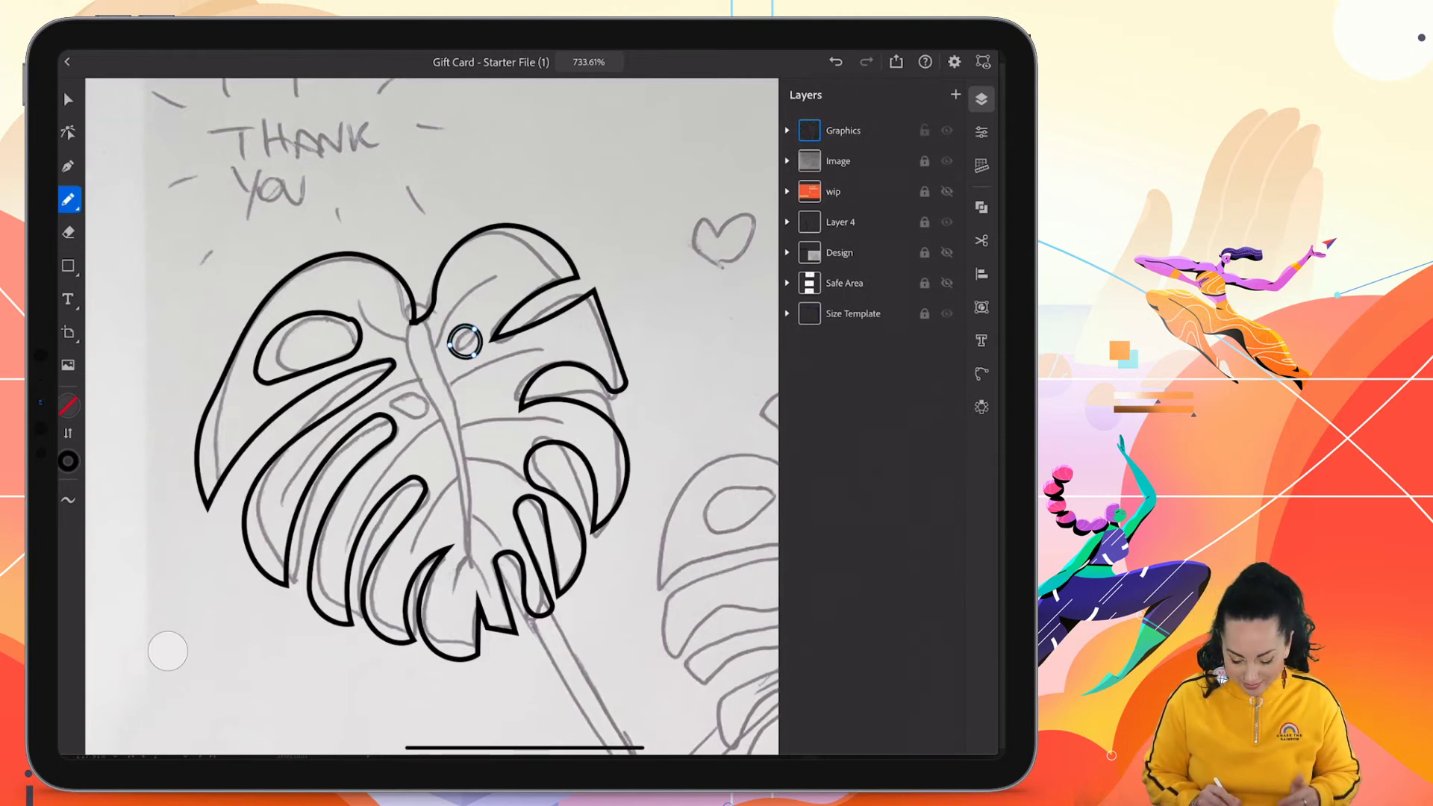
mouse_move(383, 406)
left_mouse_down()
mouse_move(426, 418)
mouse_move(415, 396)
mouse_move(415, 420)
left_mouse_up()
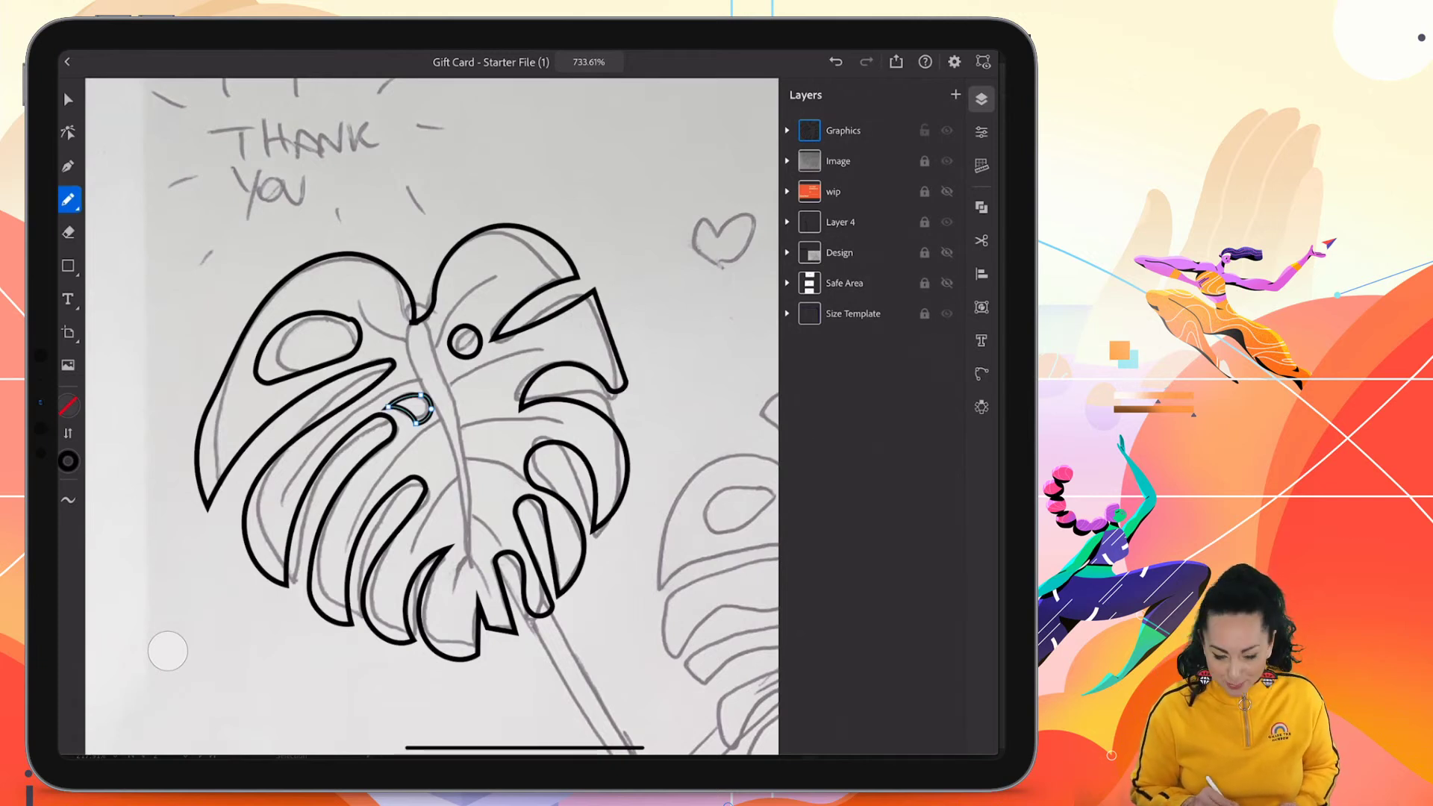
Trace the leaf's tapered central midrib and its side veins with the Pencil, and hide the Image layer
mouse_move(426, 312)
left_mouse_down()
mouse_move(400, 314)
mouse_move(453, 435)
mouse_move(471, 557)
mouse_move(464, 400)
mouse_move(421, 317)
left_mouse_up()
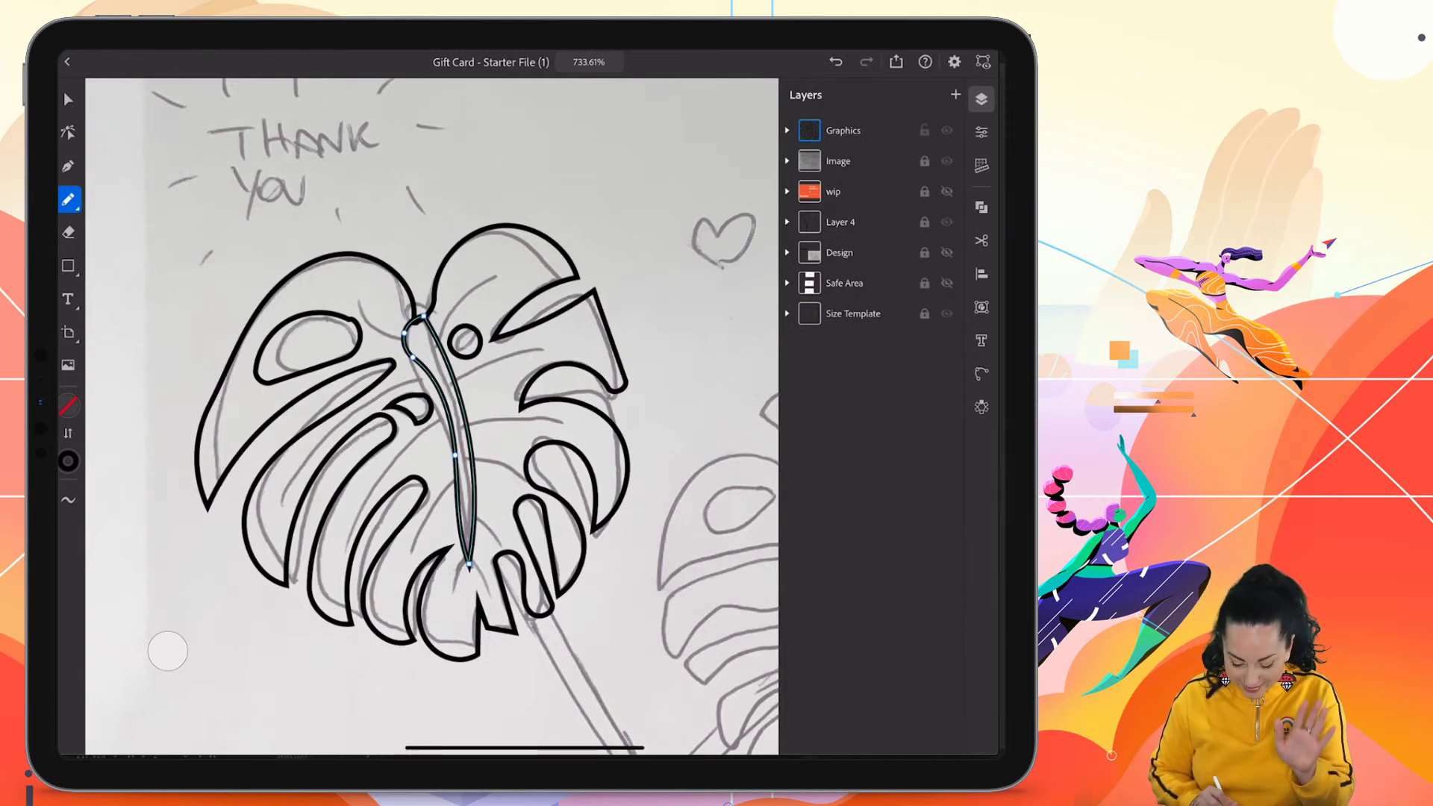
mouse_move(452, 421)
left_mouse_down()
mouse_move(415, 435)
mouse_move(366, 494)
left_mouse_up()
left_click_drag(468, 425, 563, 420)
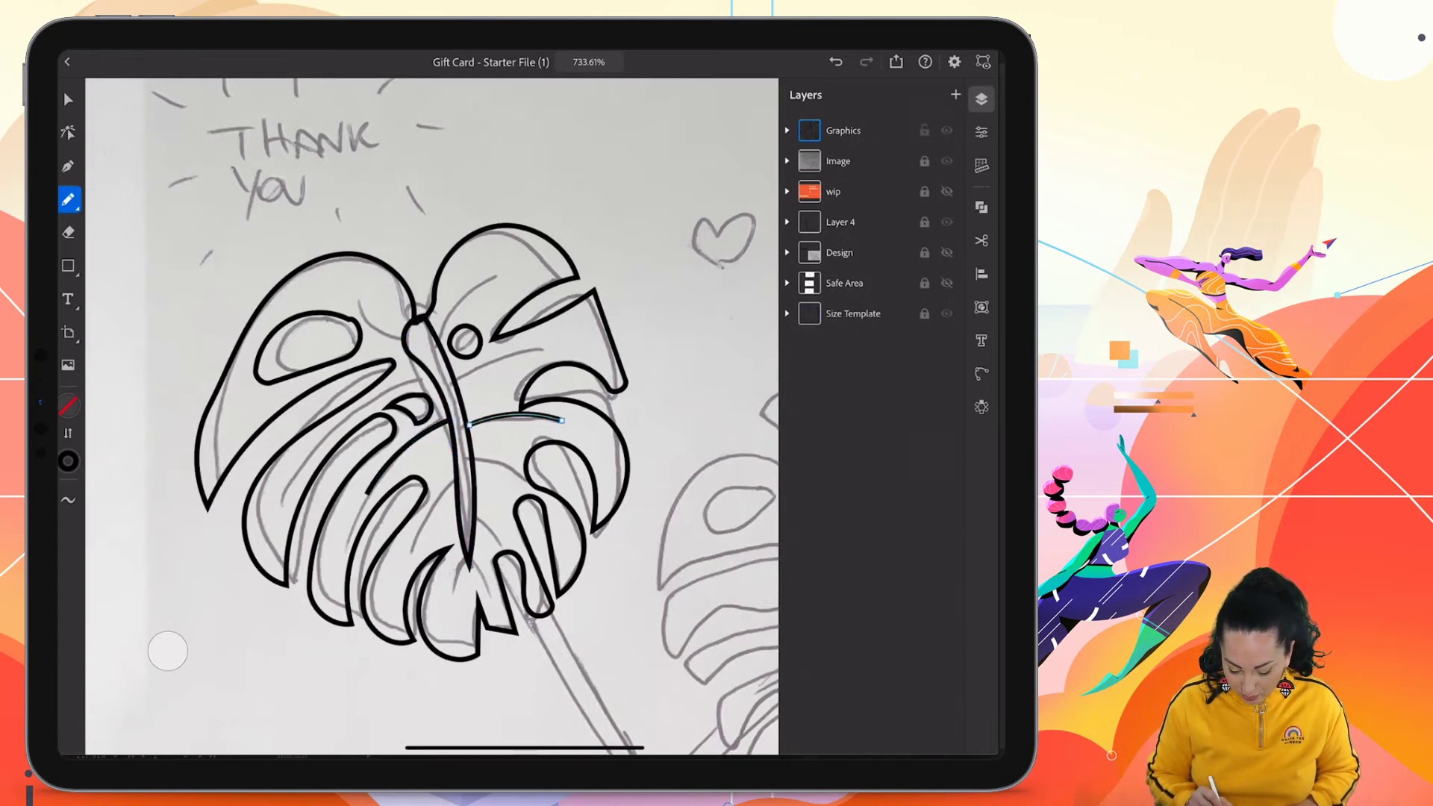
left_click_drag(456, 382, 549, 342)
left_click_drag(407, 337, 349, 288)
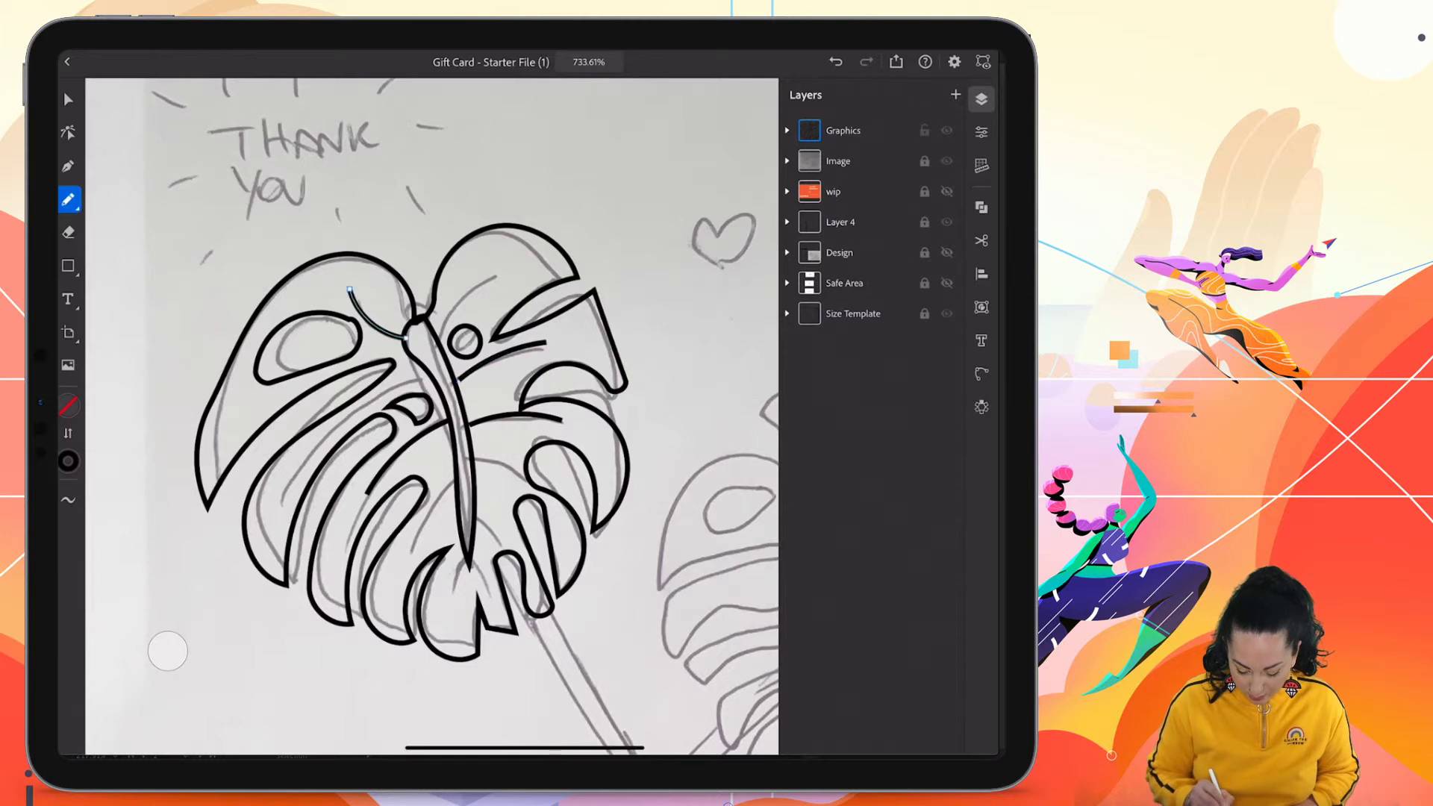
mouse_move(429, 418)
left_mouse_down()
mouse_move(459, 556)
mouse_move(499, 539)
mouse_move(446, 590)
mouse_move(487, 590)
left_mouse_up()
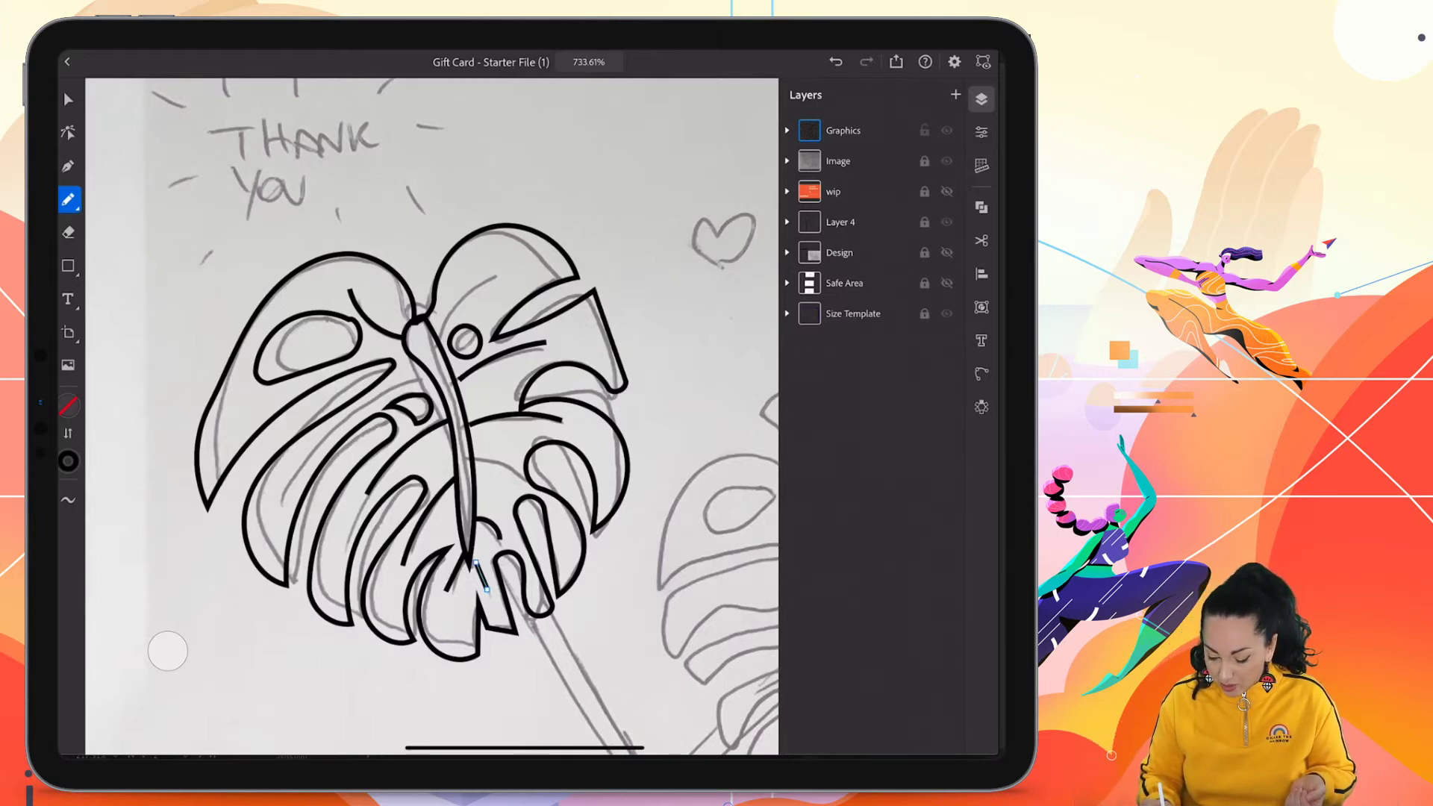
left_click(947, 162)
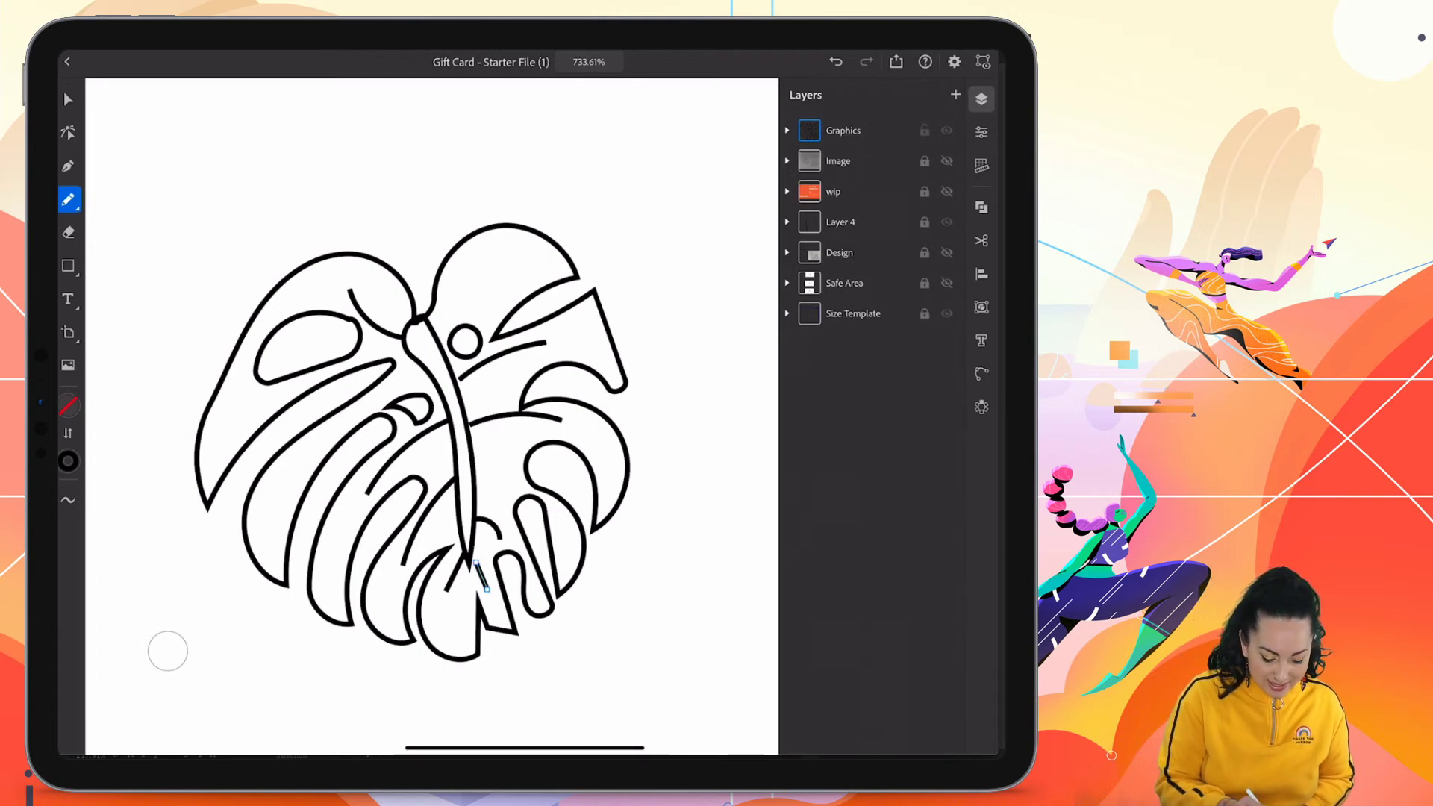
Cut the three inner holes out of the leaf outline with Shape builder
left_click(68, 100)
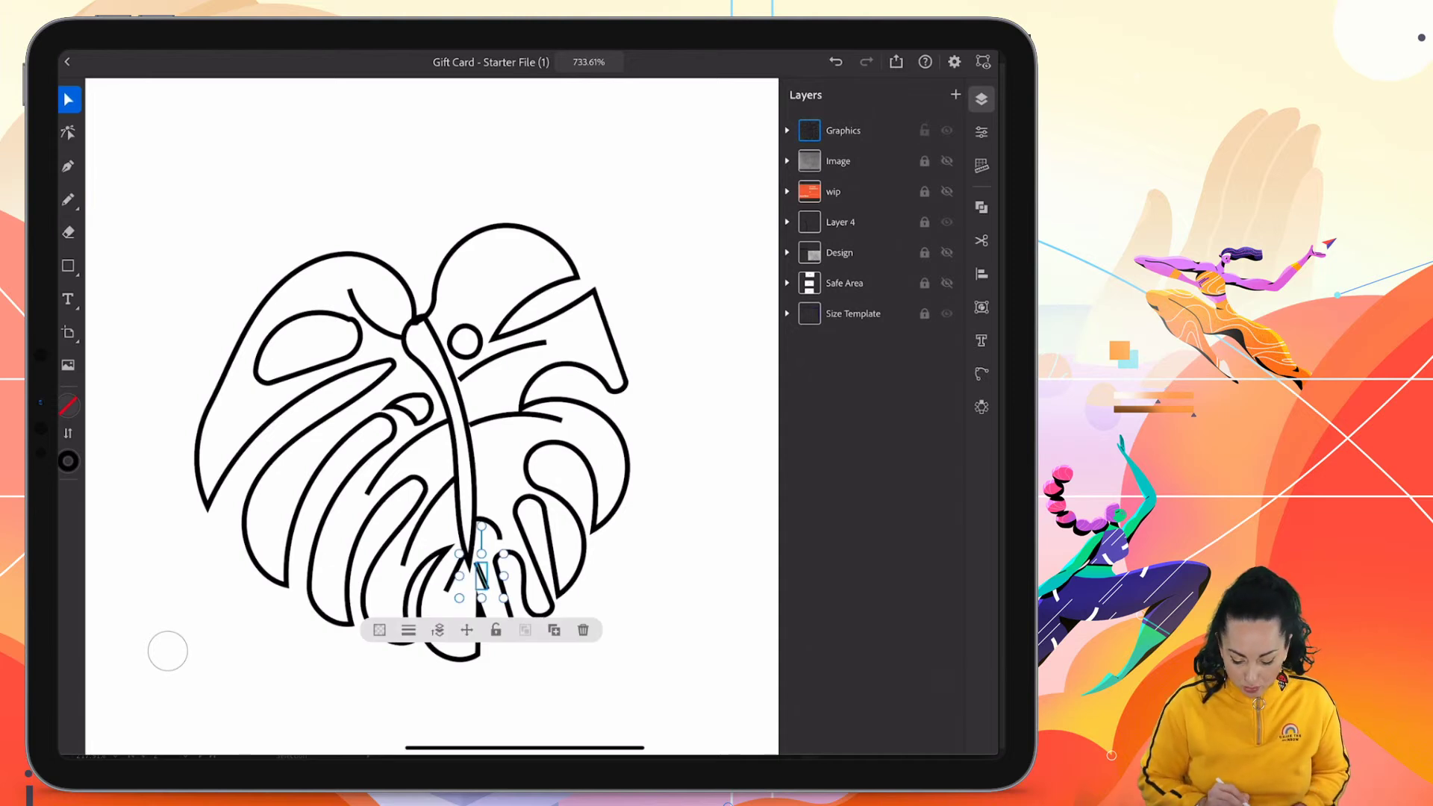
left_click_drag(217, 320, 281, 371)
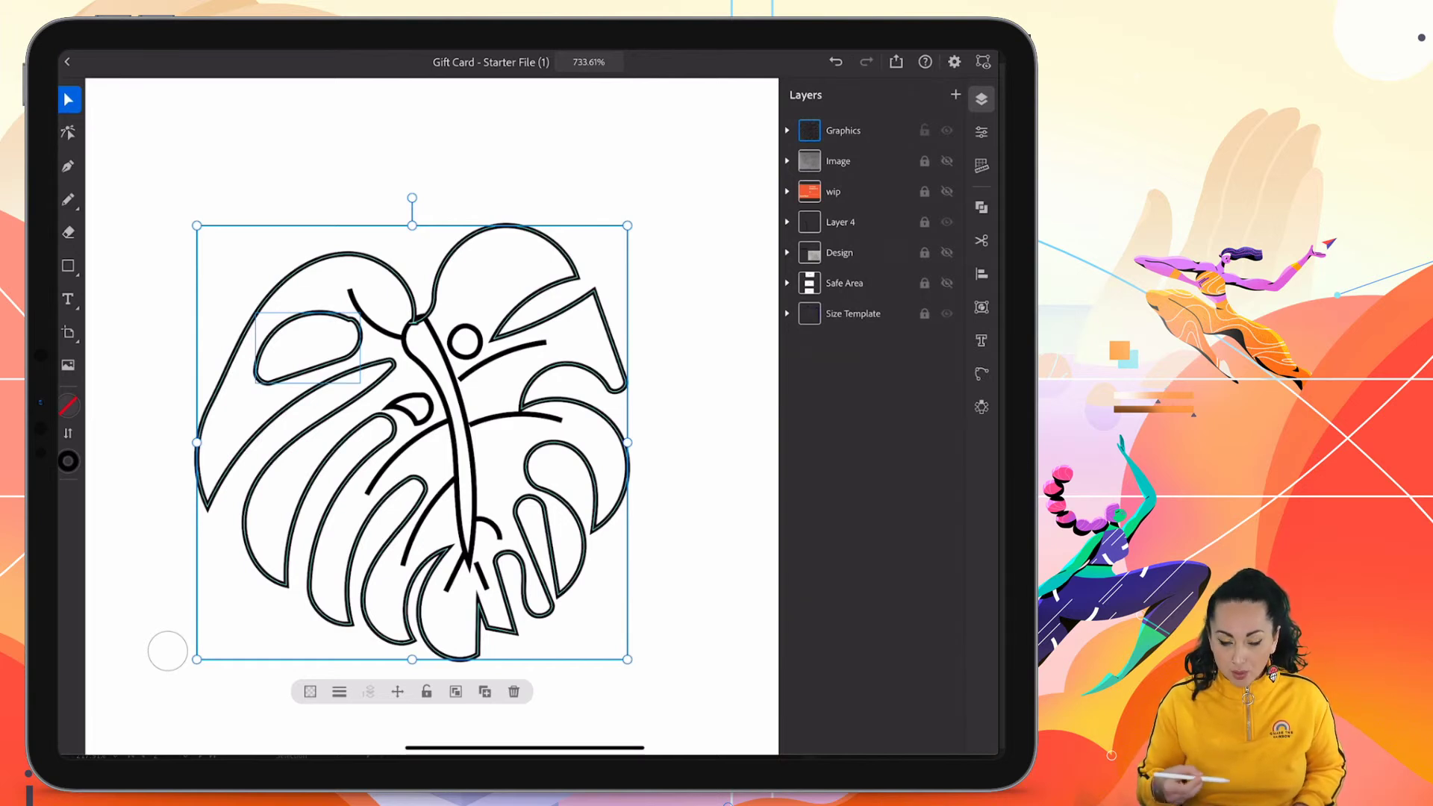
left_click(160, 650)
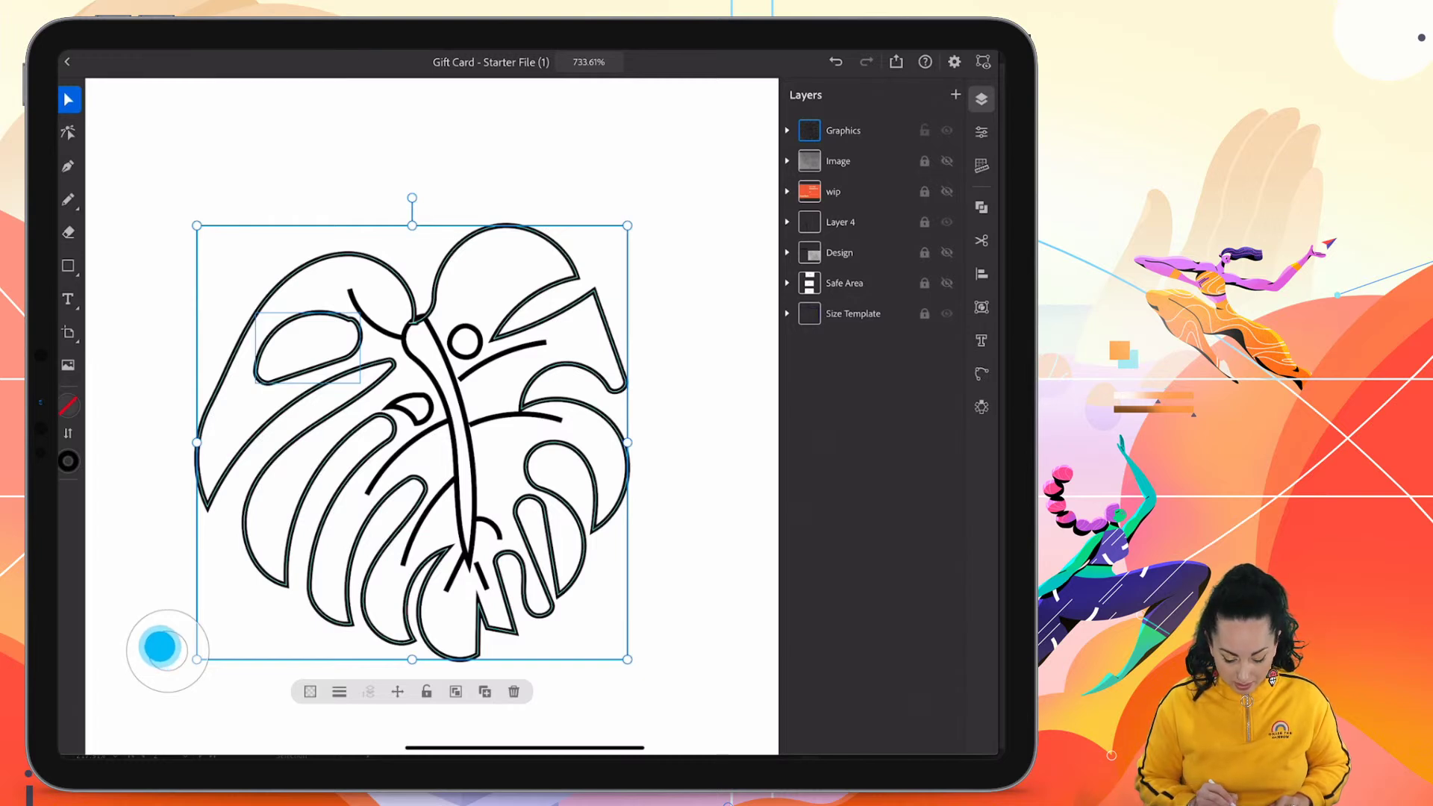
left_click(415, 395, "shift")
left_click(465, 340, "shift")
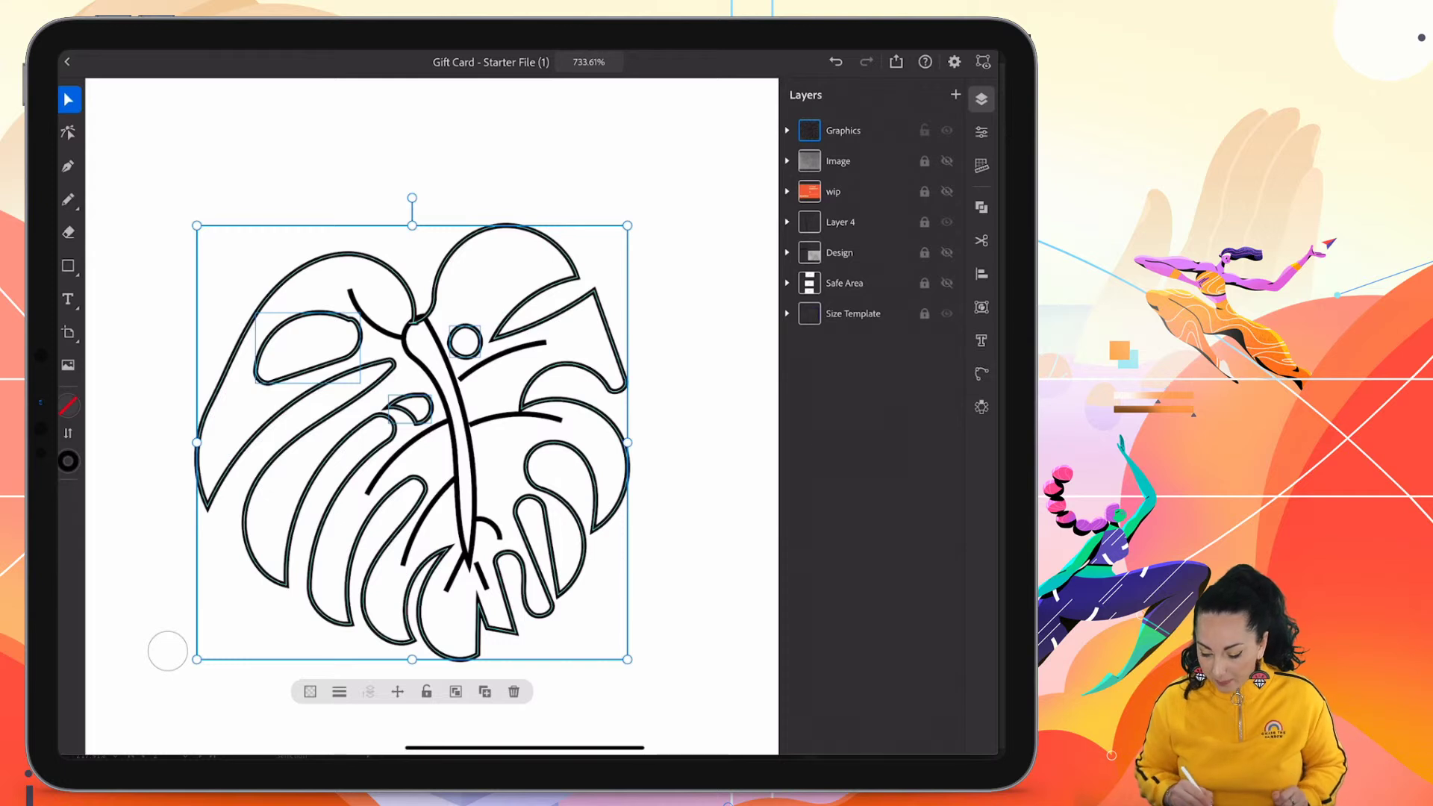
left_click(981, 207)
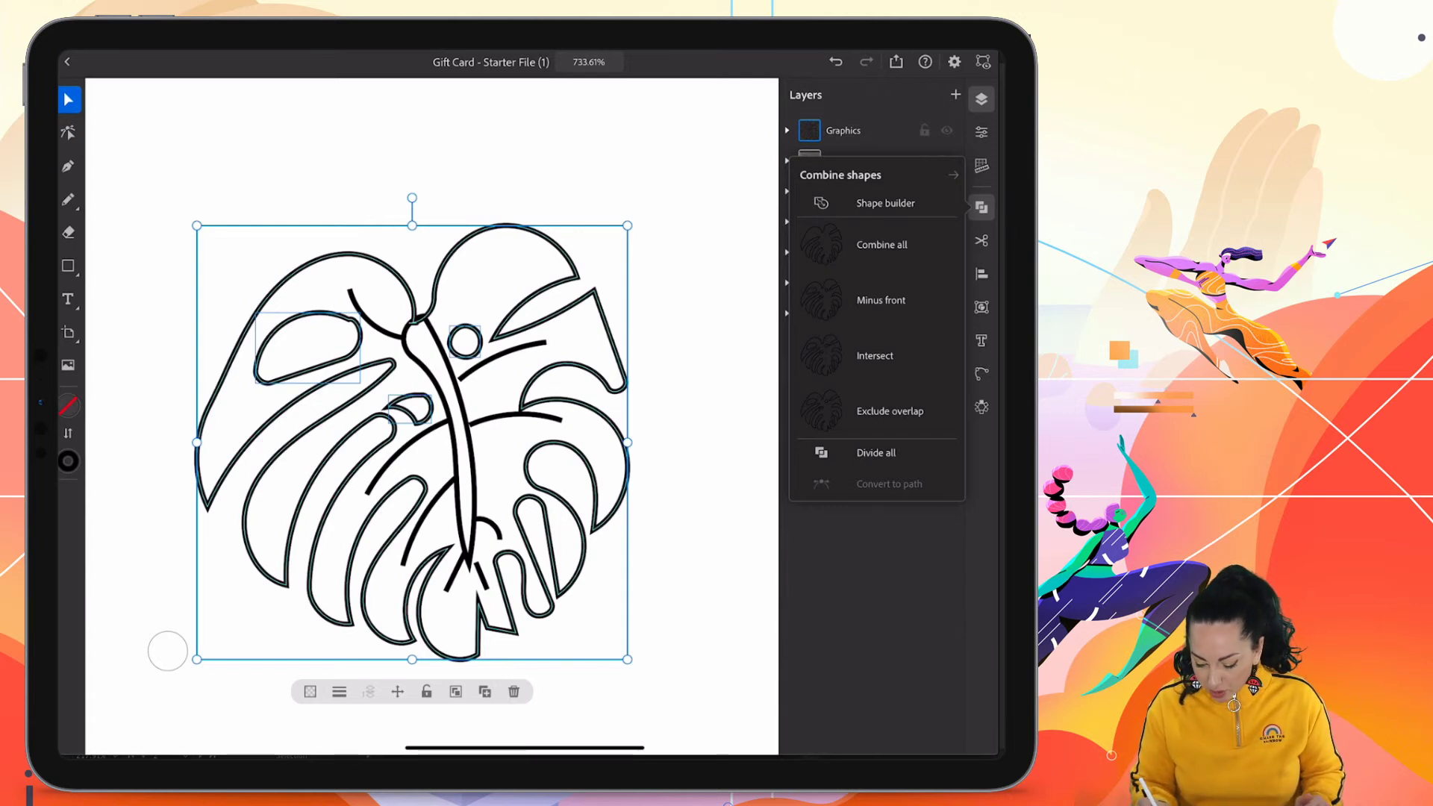
left_click(886, 203)
left_click(308, 340)
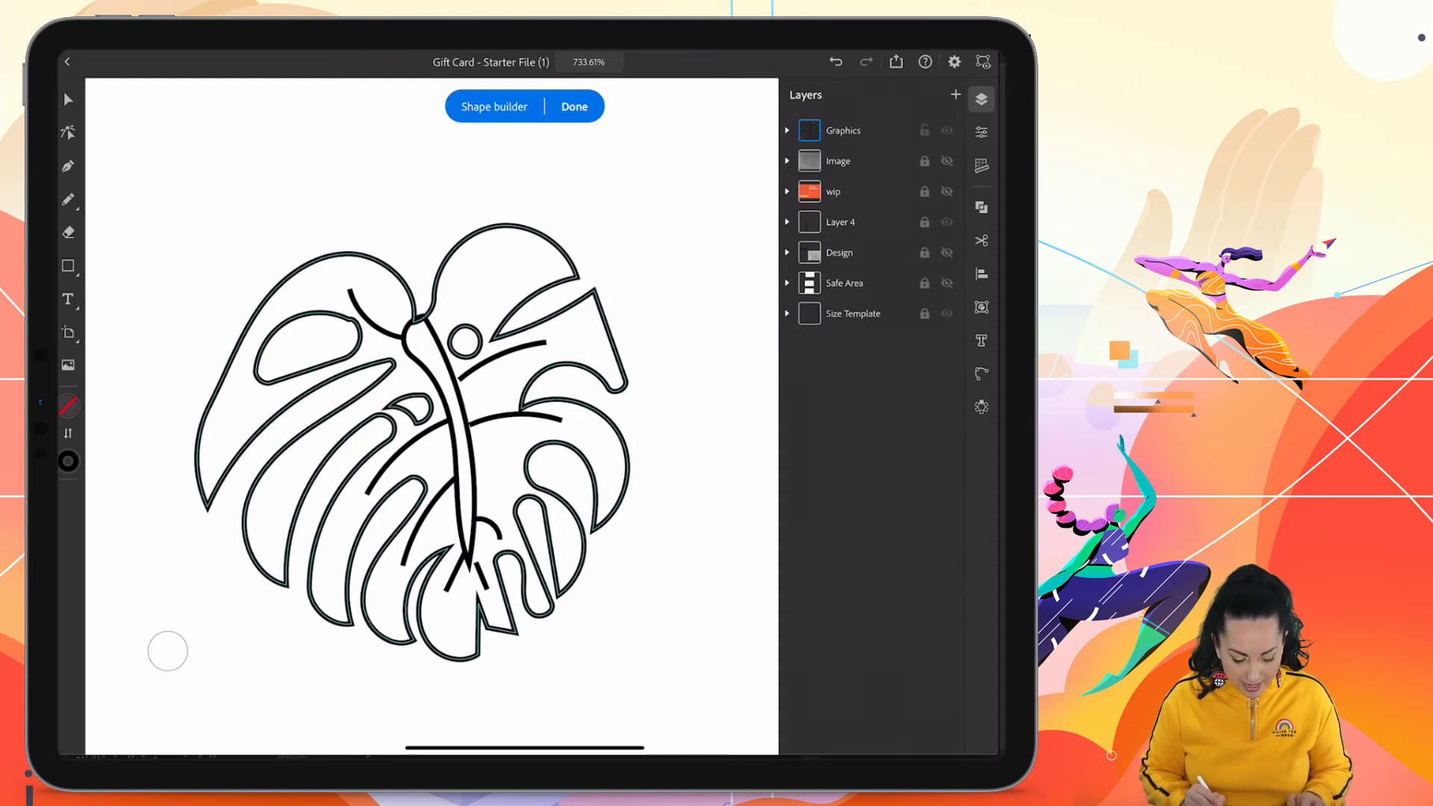
left_click(574, 106)
left_click_drag(606, 373, 605, 373)
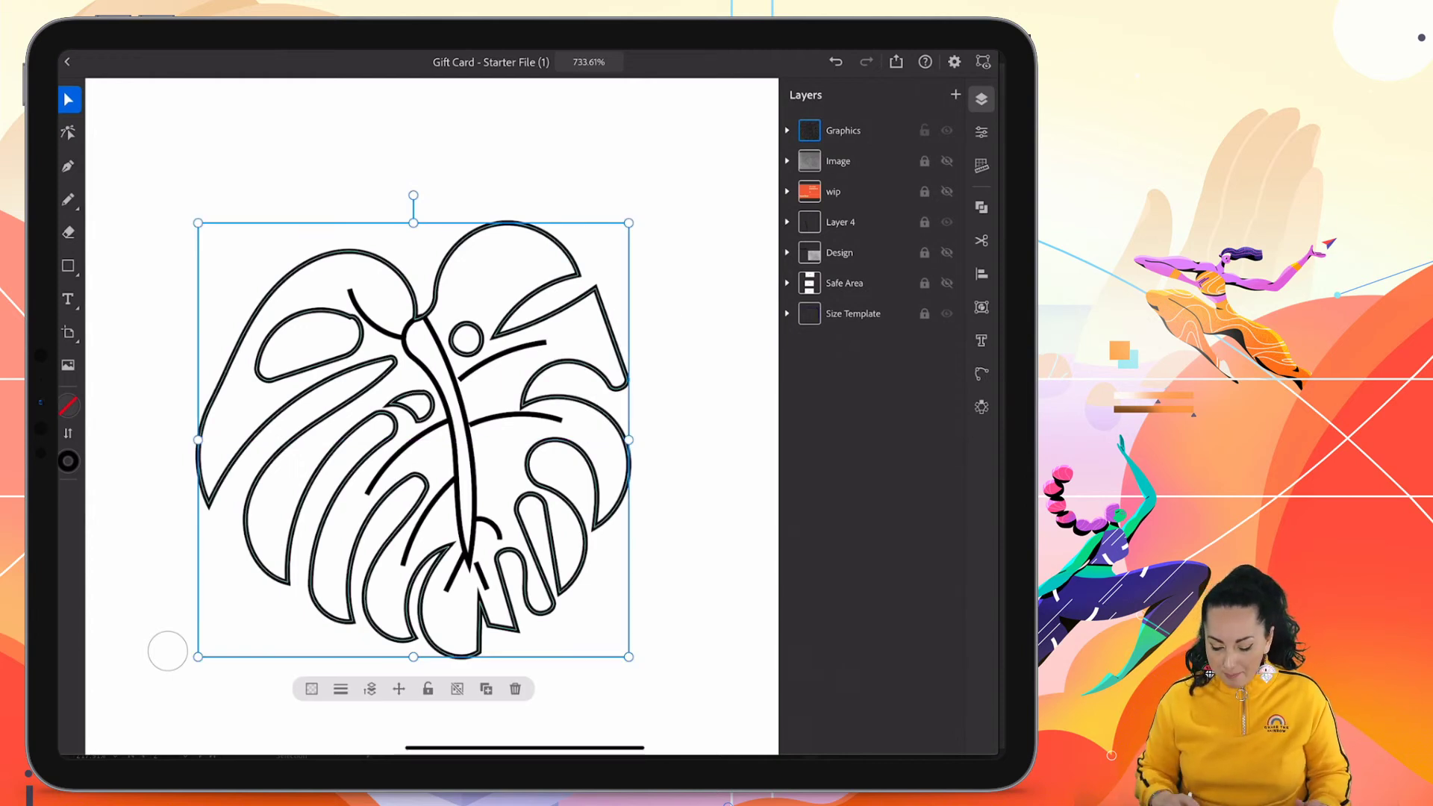
left_click(736, 687)
Group the leaf outline, midrib and all side veins into one object
scroll(717, 490, "down", 5)
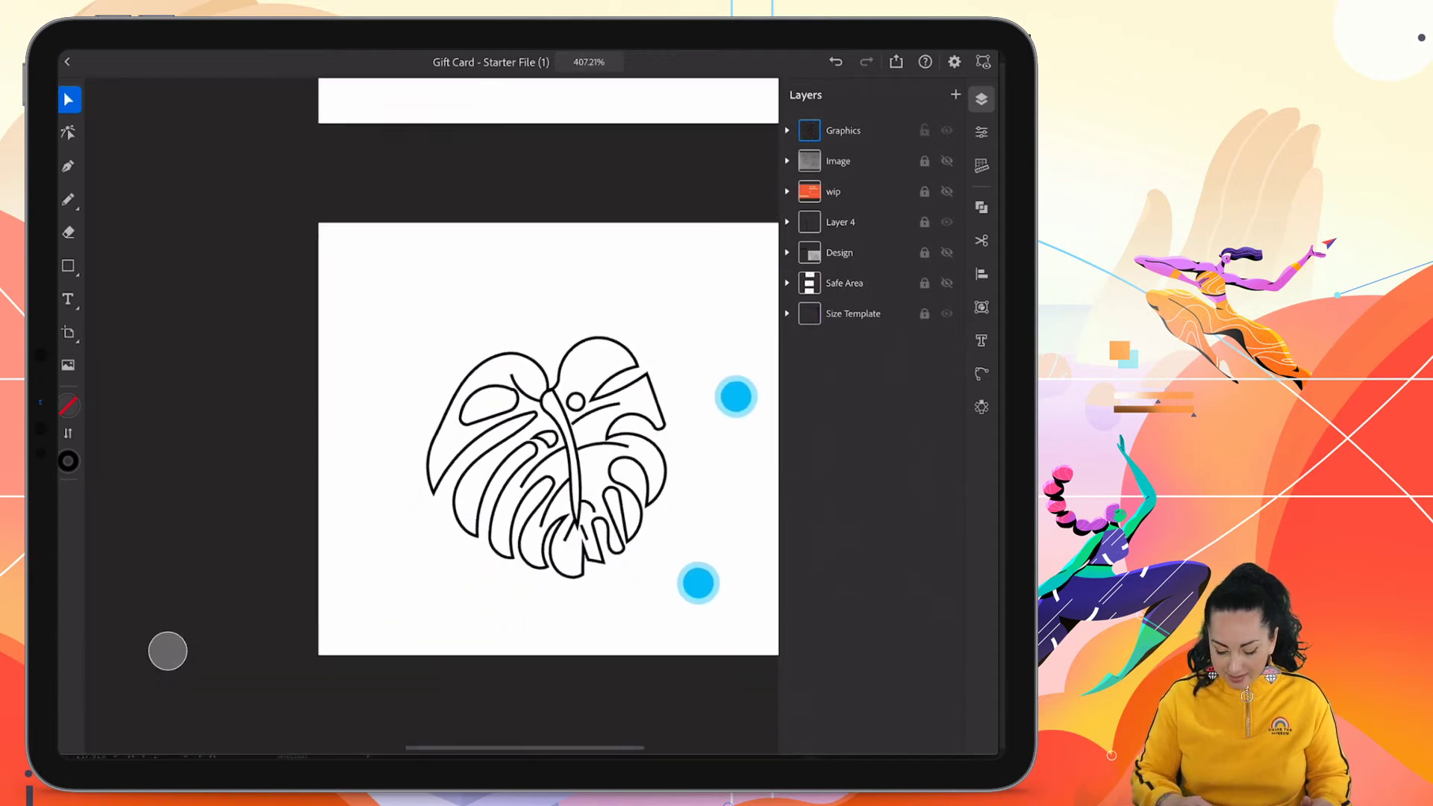
scroll(717, 490, "down", 2)
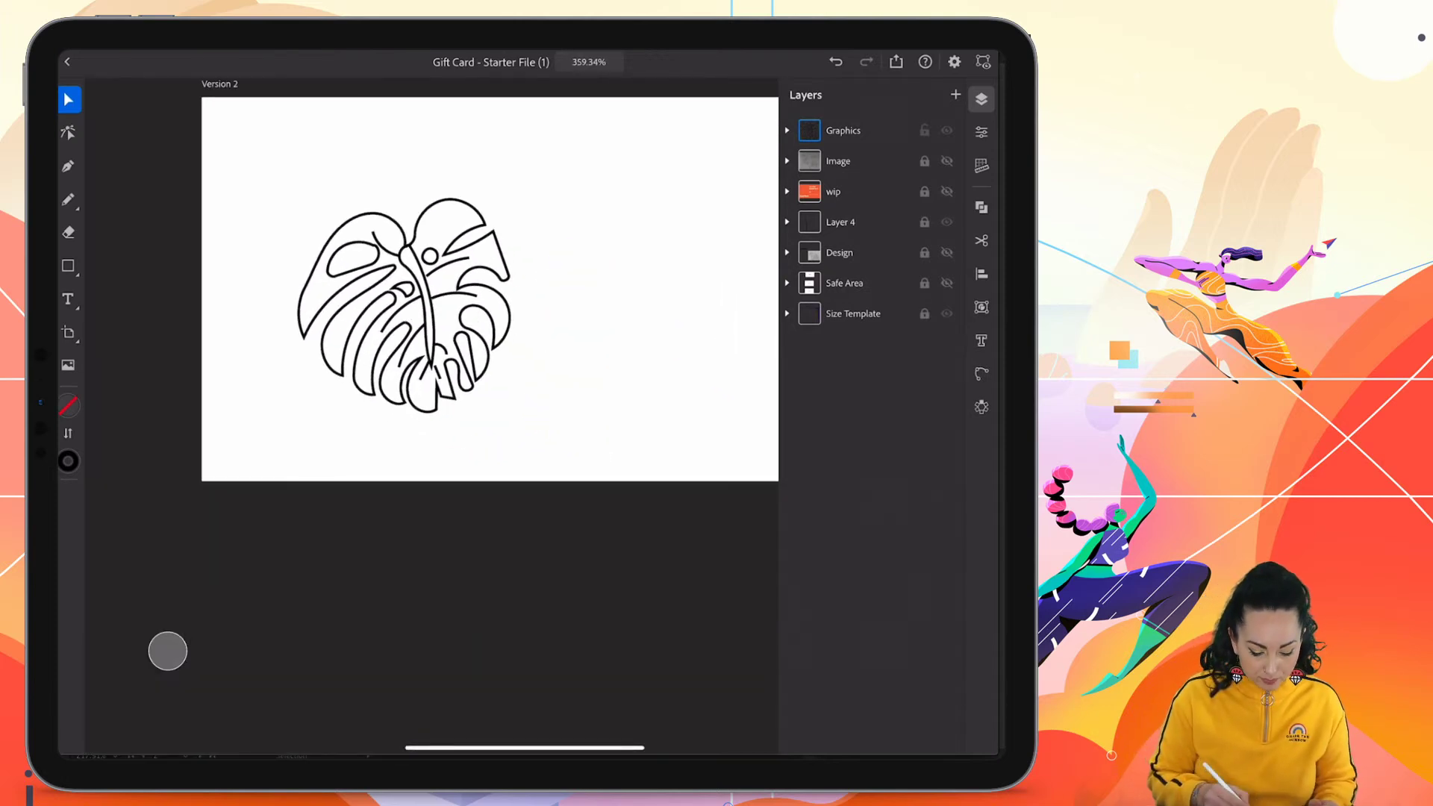
left_click_drag(224, 171, 567, 470)
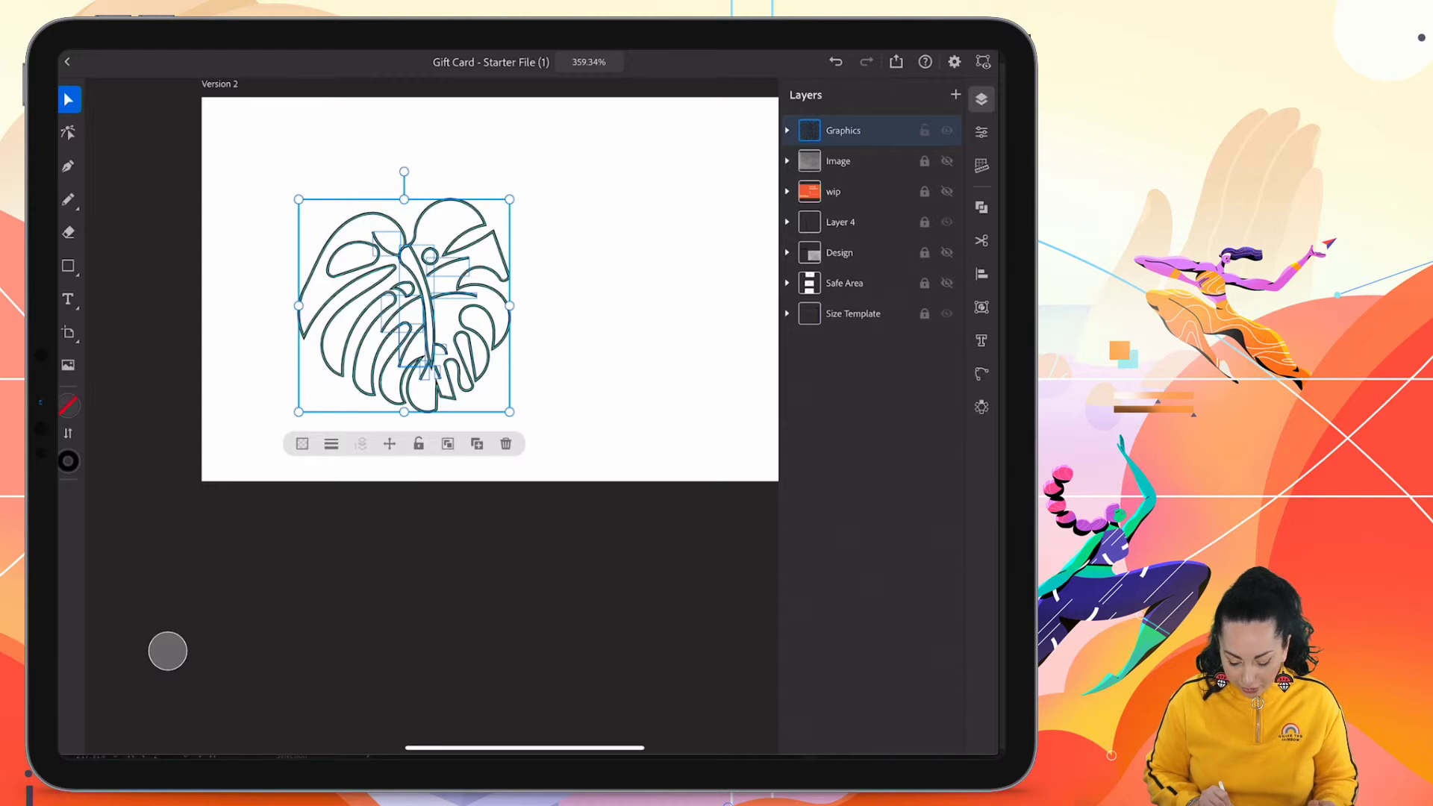
left_click(448, 443)
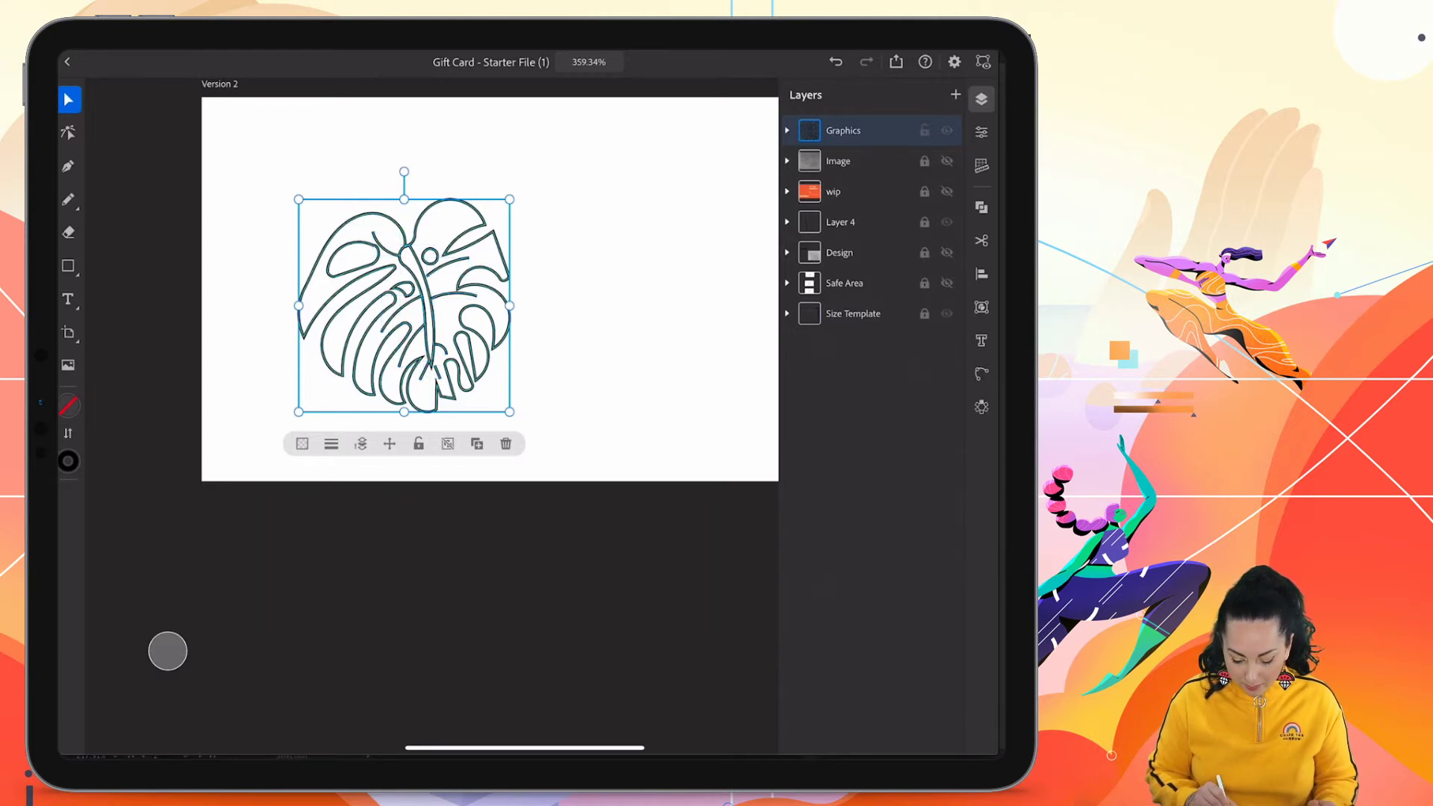
Move the grouped leaf to the upper-left corner of the Version 2 artboard and rotate it counterclockwise
left_click_drag(473, 384, 398, 312)
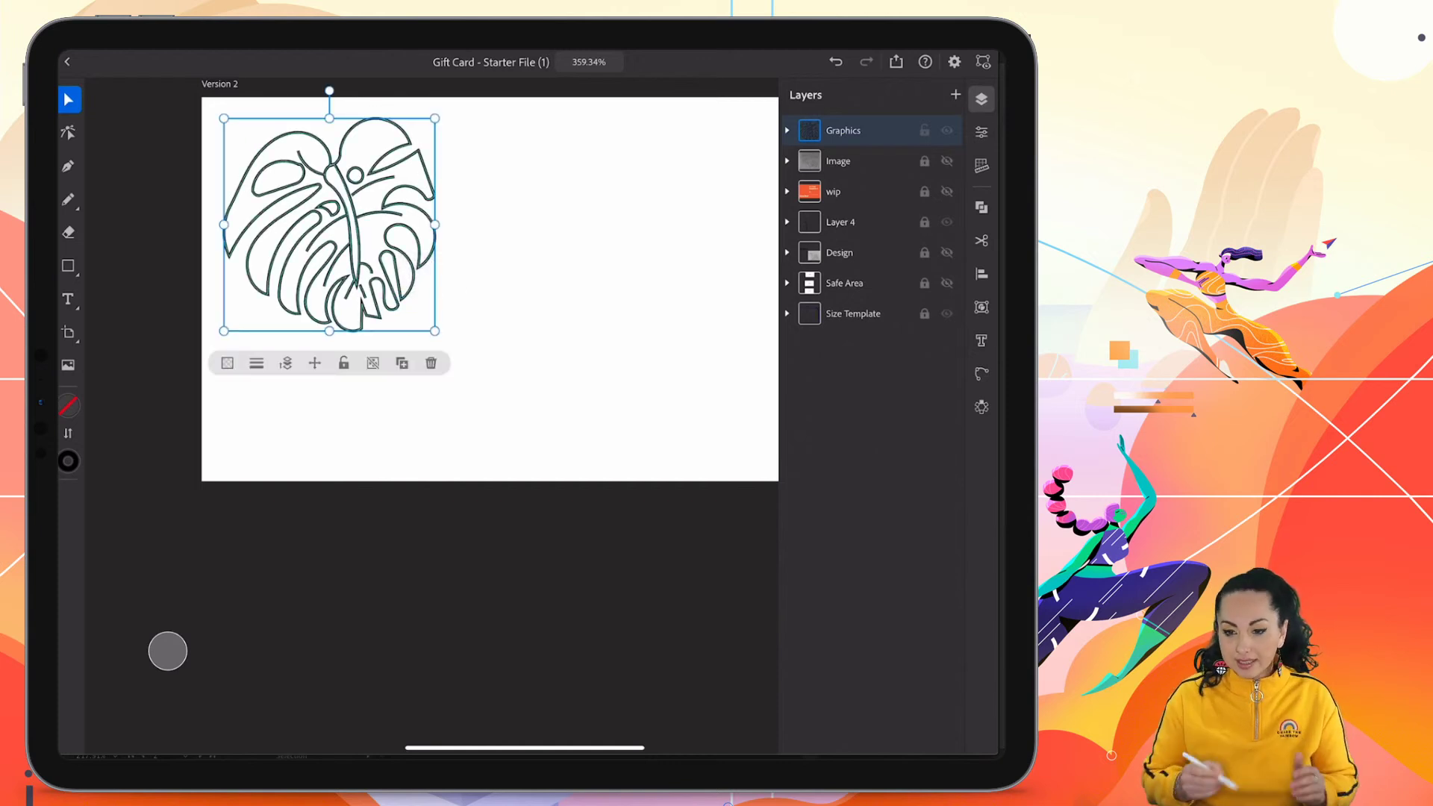
left_click_drag(329, 90, 266, 107)
left_click_drag(419, 283, 389, 264)
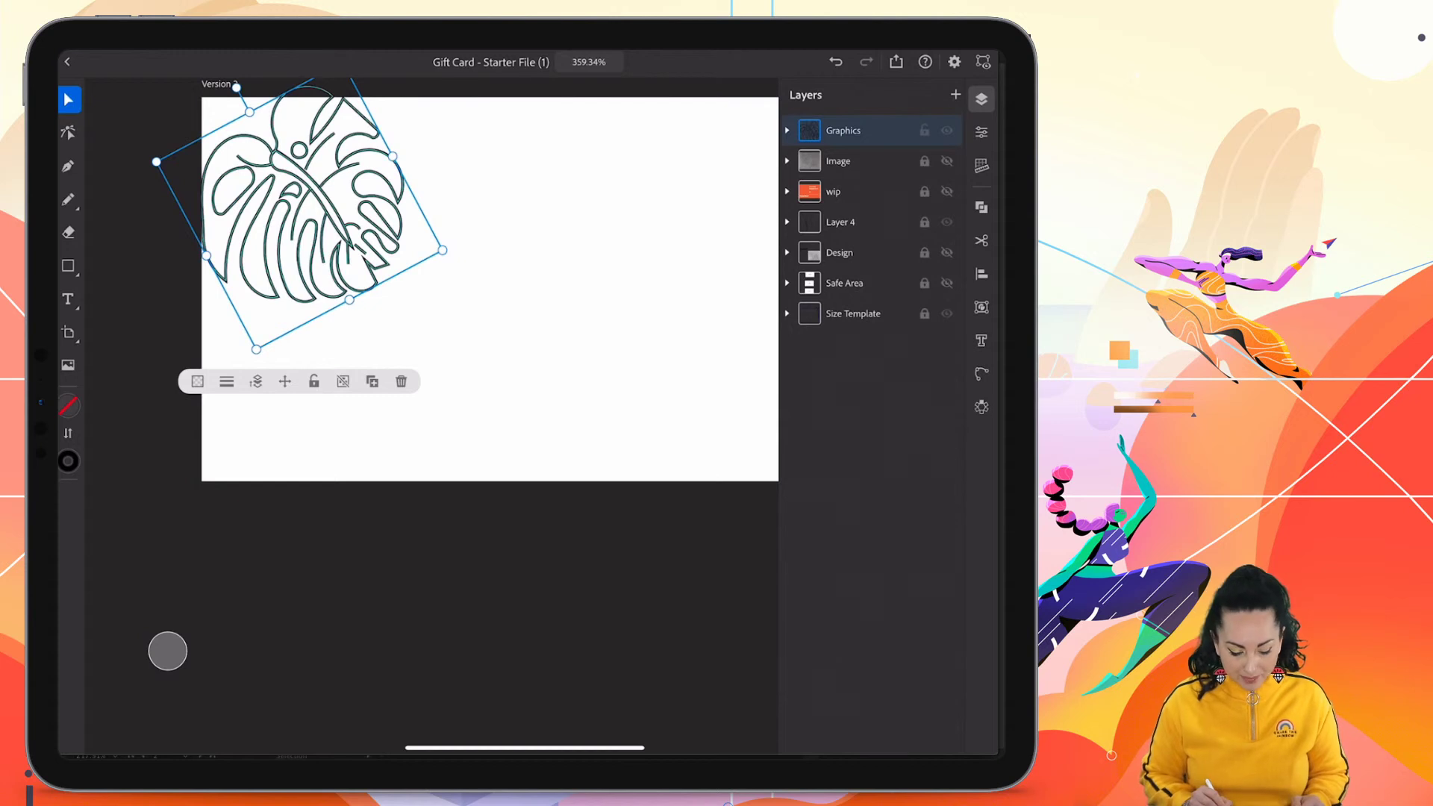
Add a text frame across the artboard's lower edge reading "Love" and "you!" on two lines, and extend it downward to fit the text
left_click(68, 299)
left_click_drag(275, 403, 714, 569)
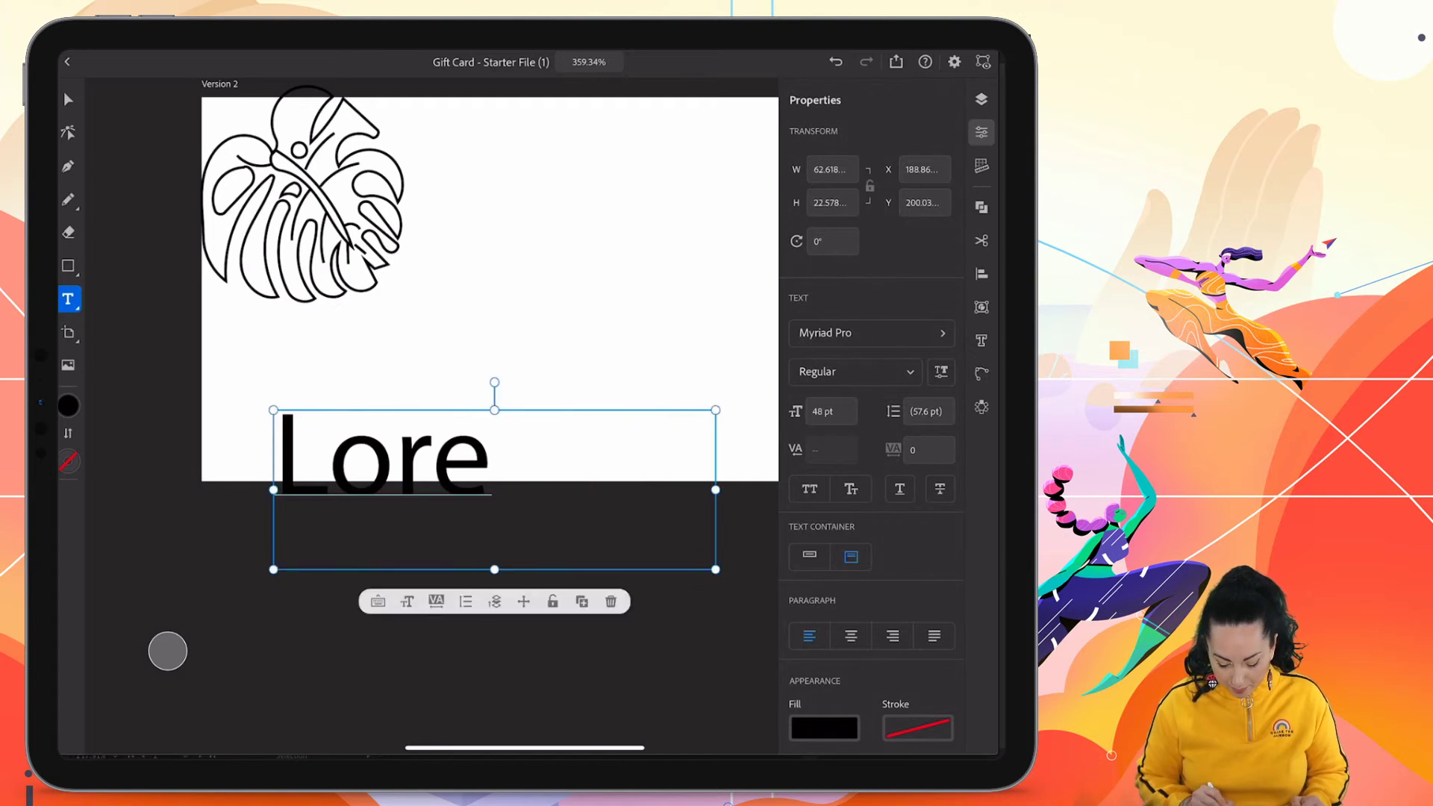
double_click(385, 464)
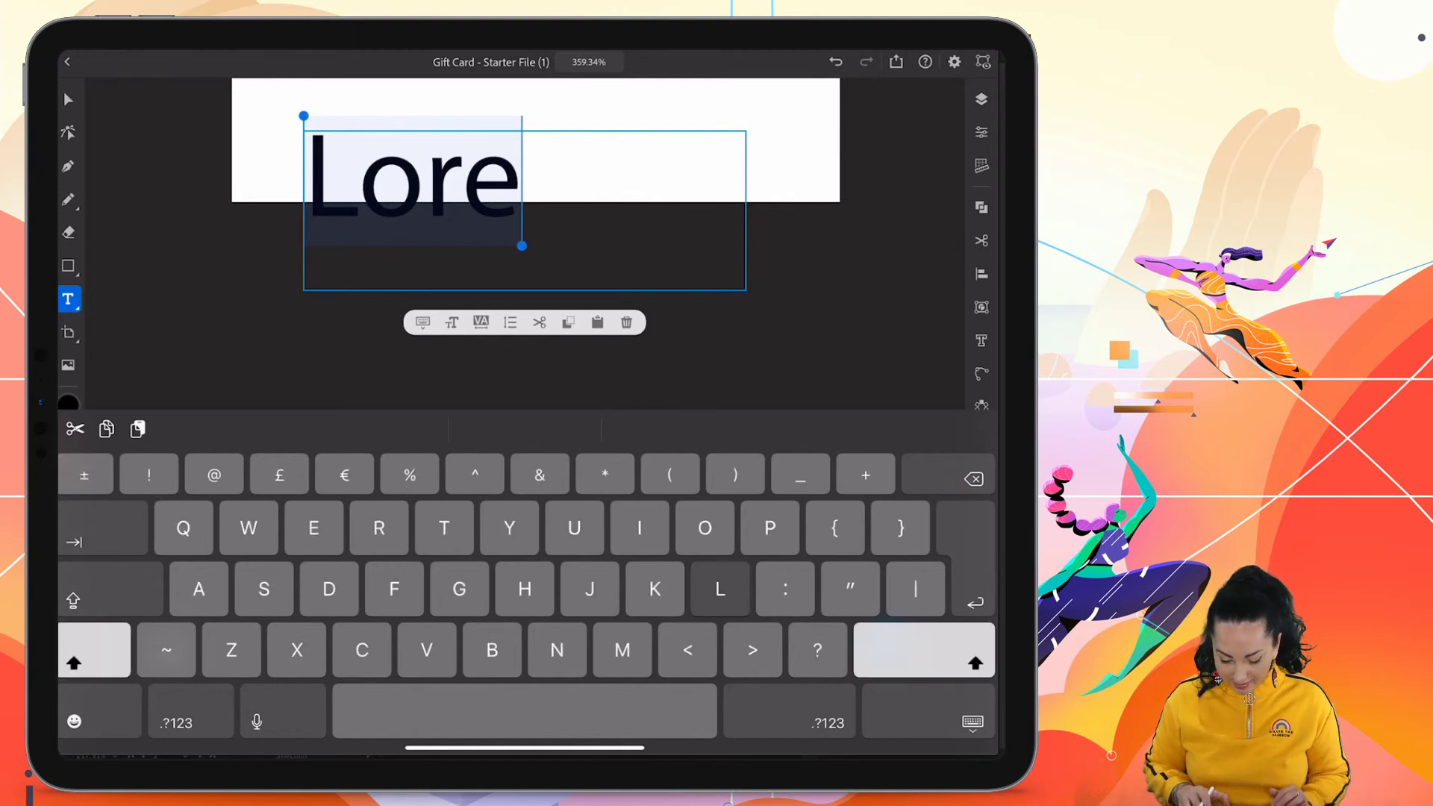
type("Love")
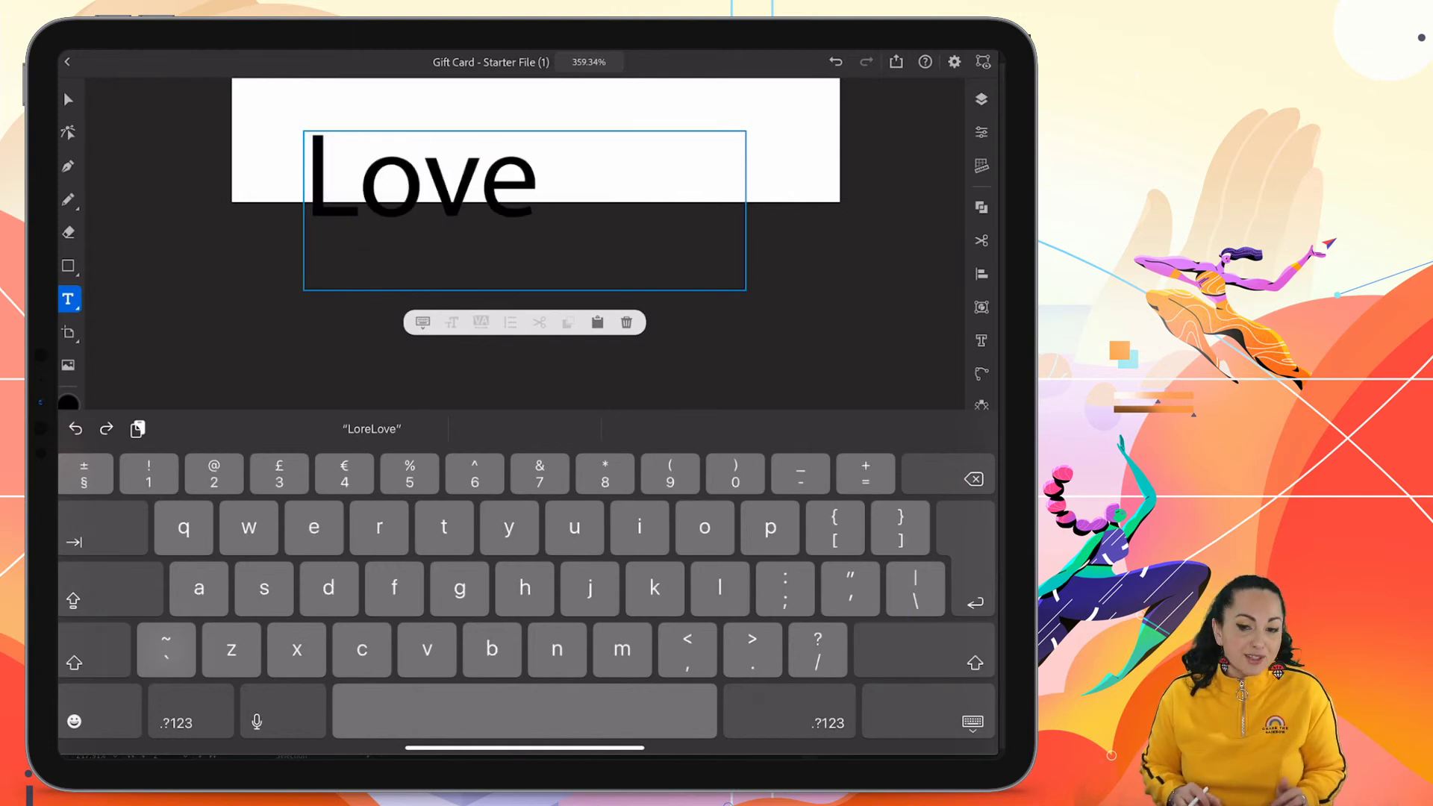
type(" yo")
key("BackSpace")
key("BackSpace")
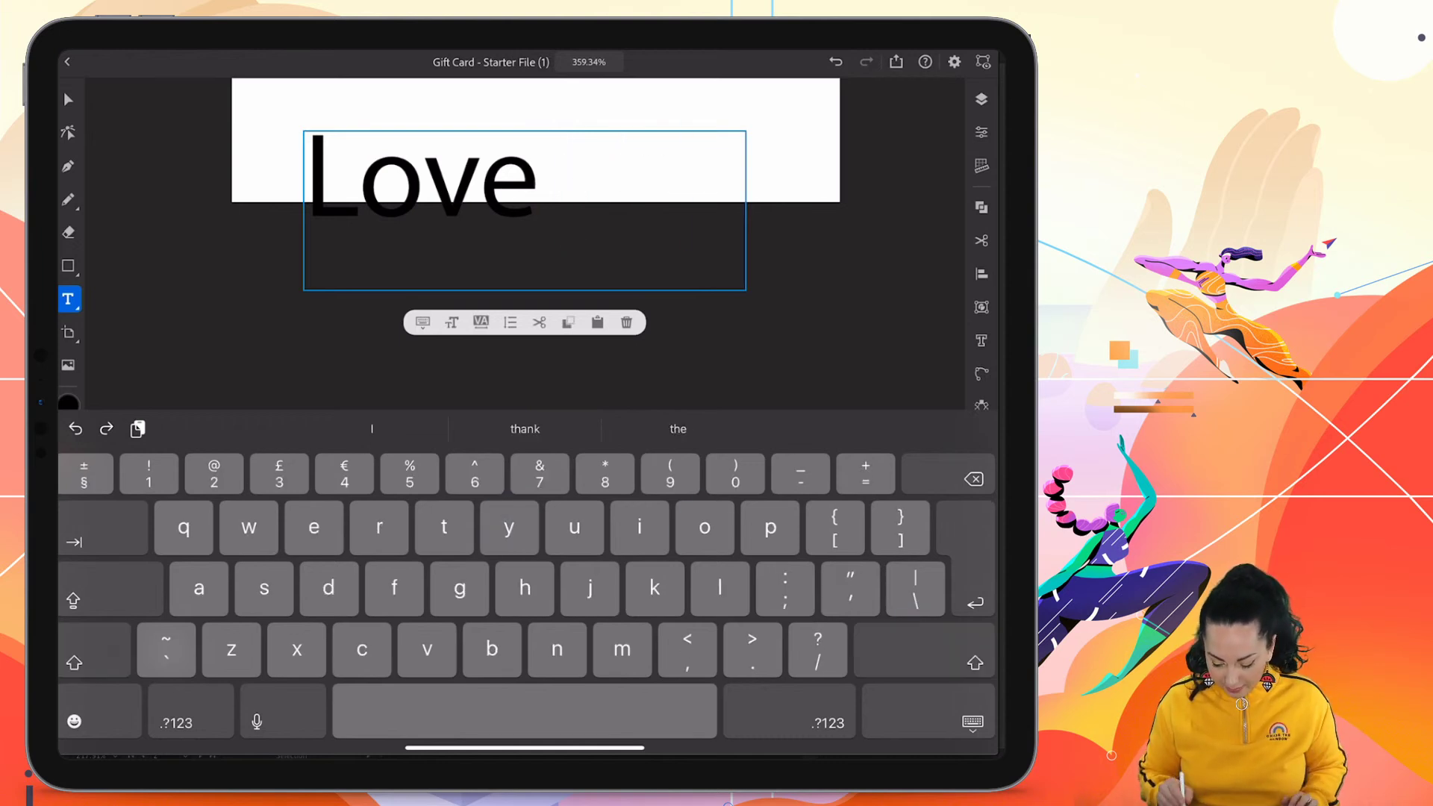
left_click(68, 99)
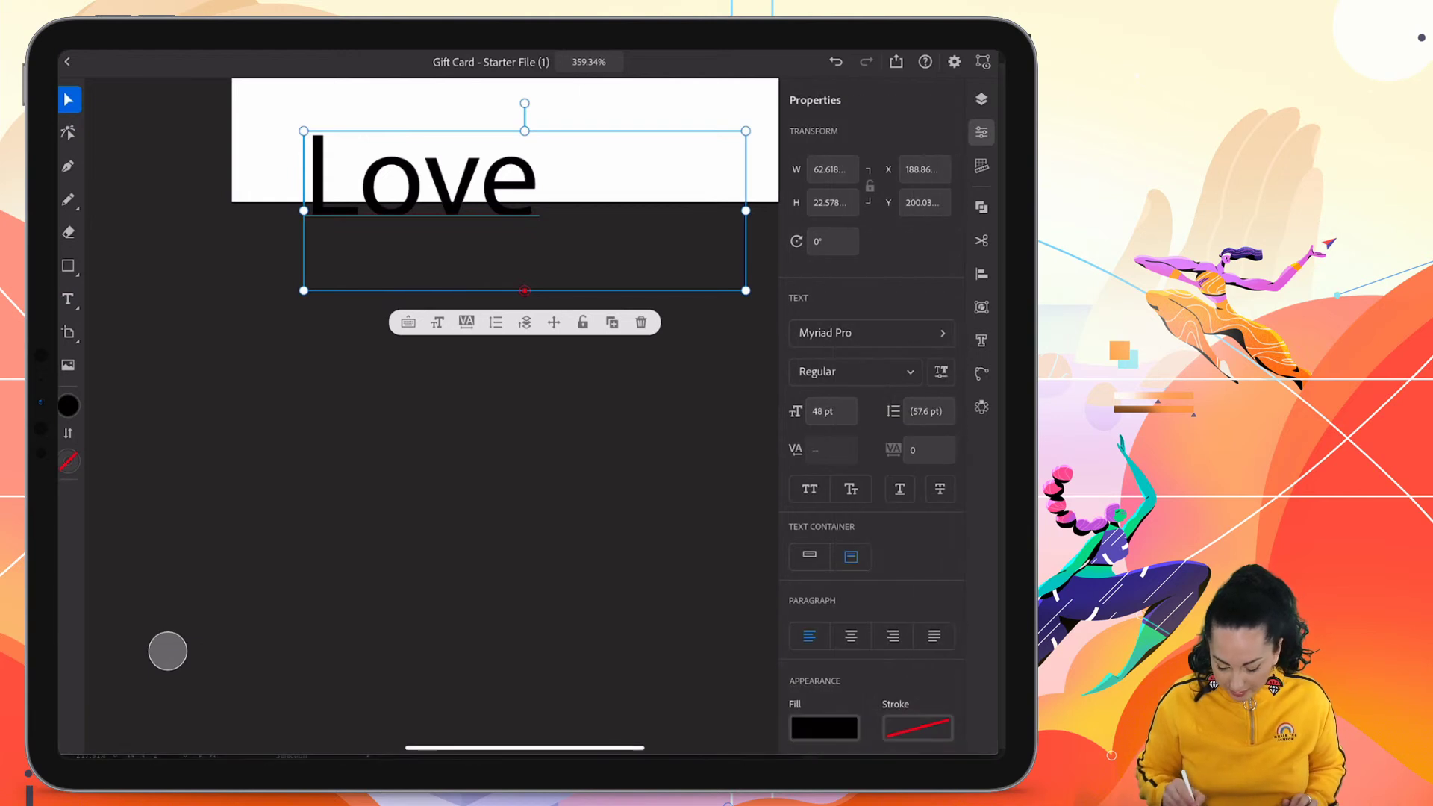
left_click_drag(524, 290, 589, 510)
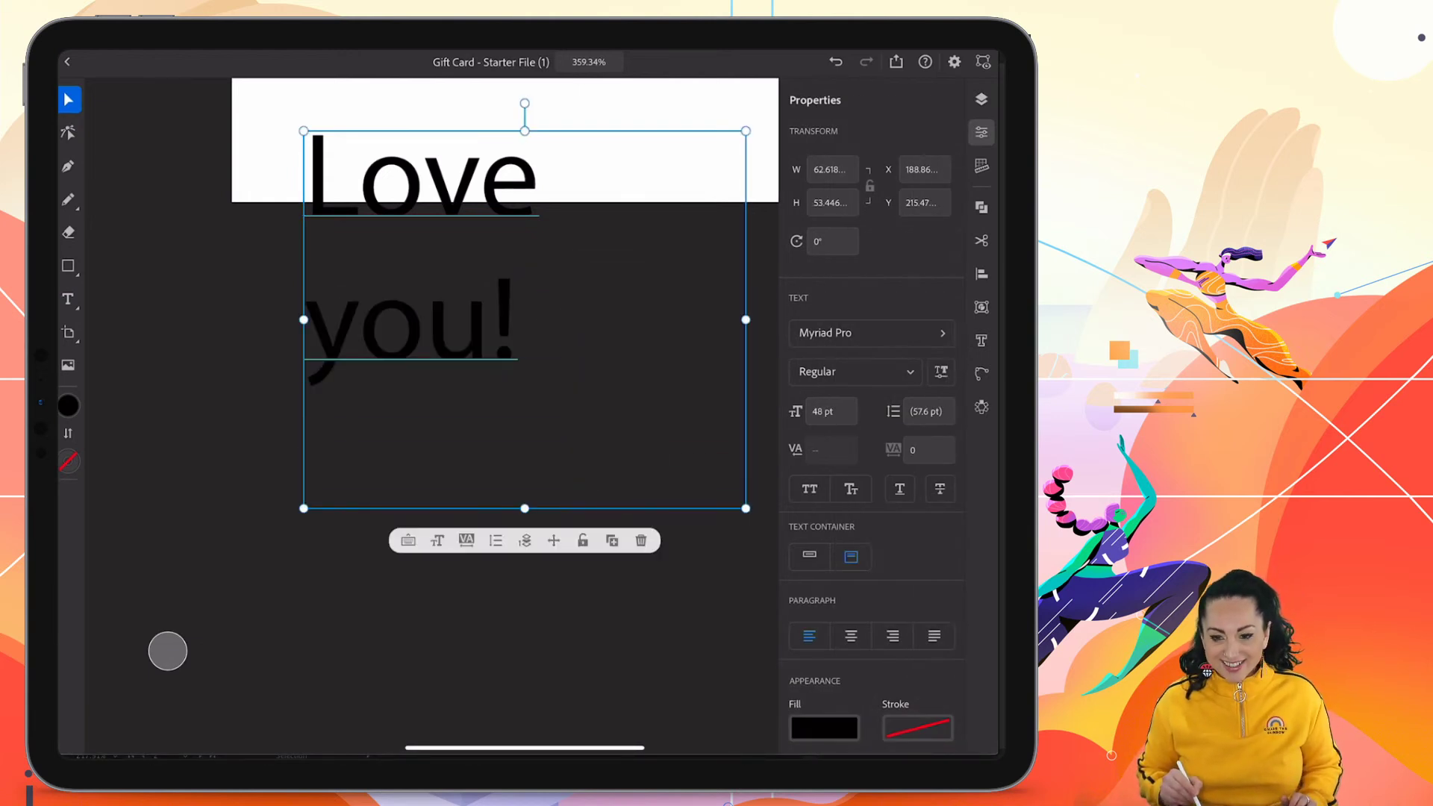
Widen the text frame so "Love you!" fits on one line, and set its font to FatFrank Heavy
left_click_drag(303, 319, 168, 319)
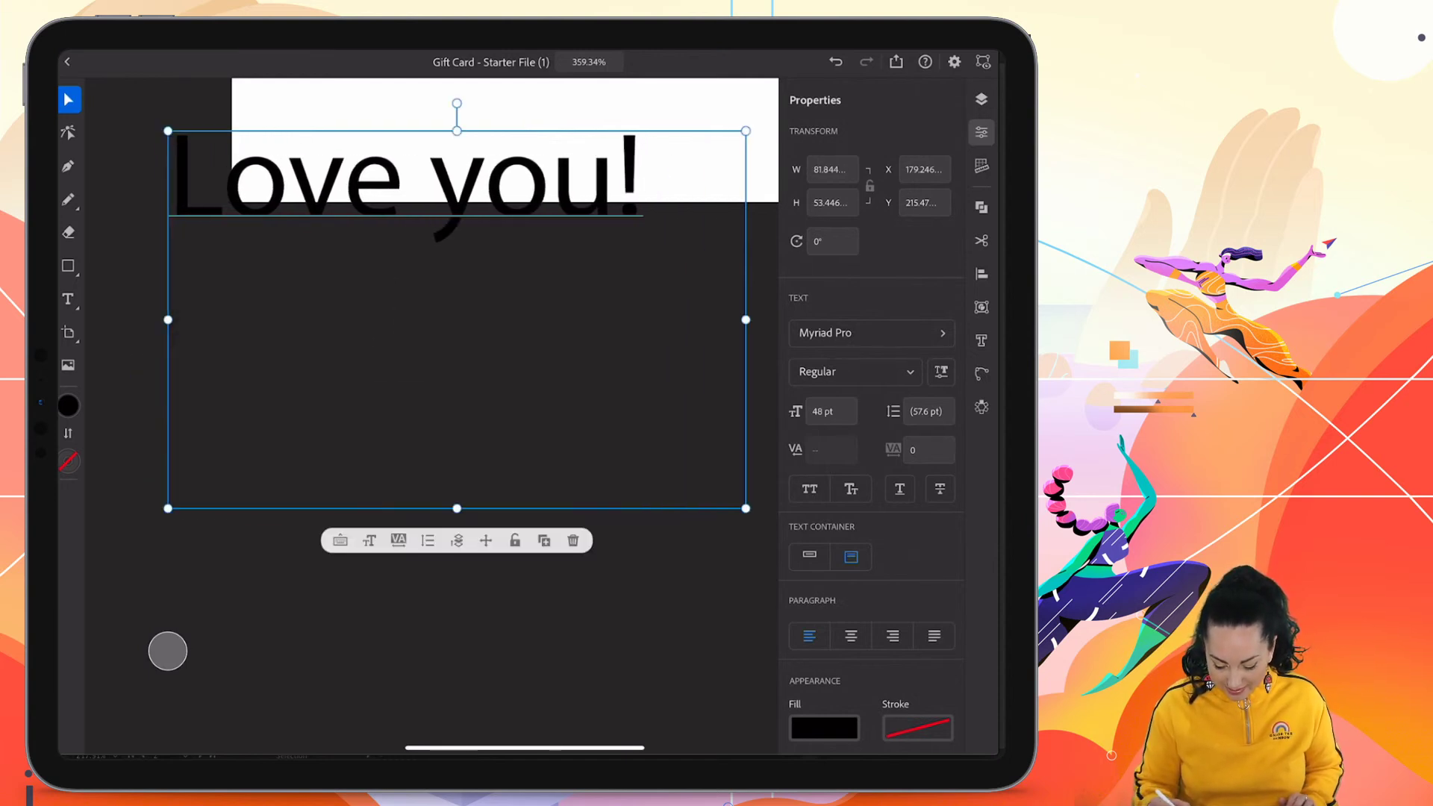
left_click(647, 187)
left_click(515, 185)
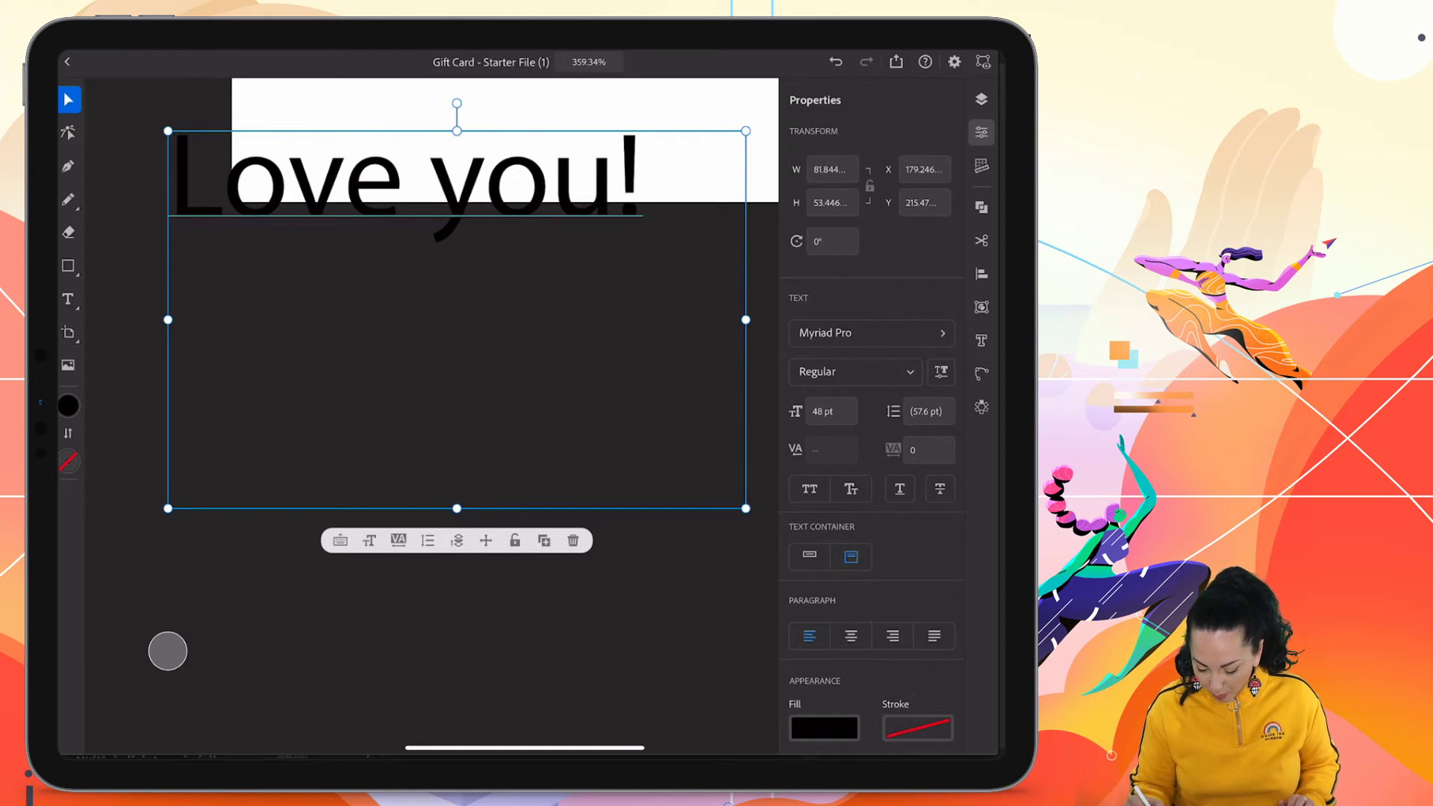
left_click(925, 333)
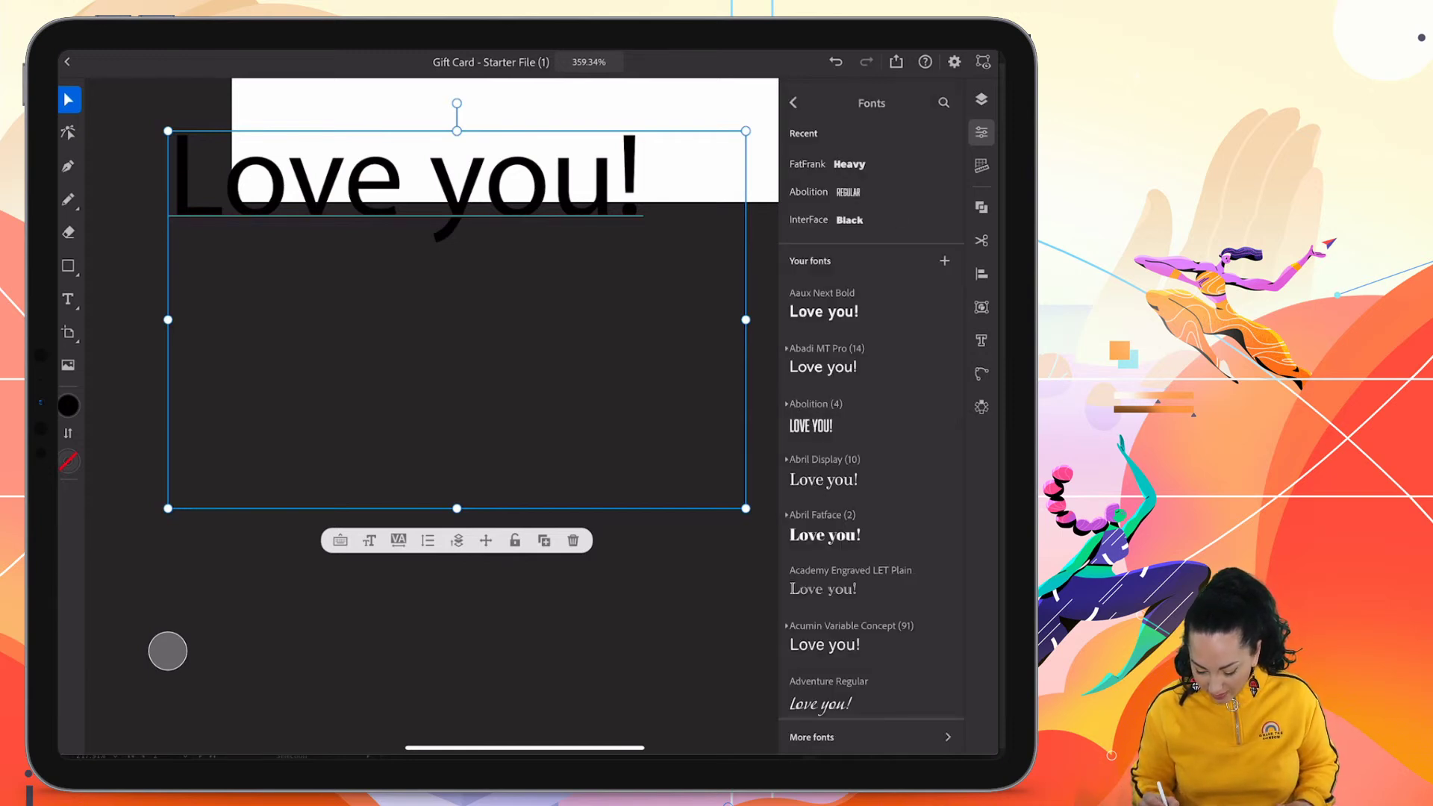
left_click(848, 164)
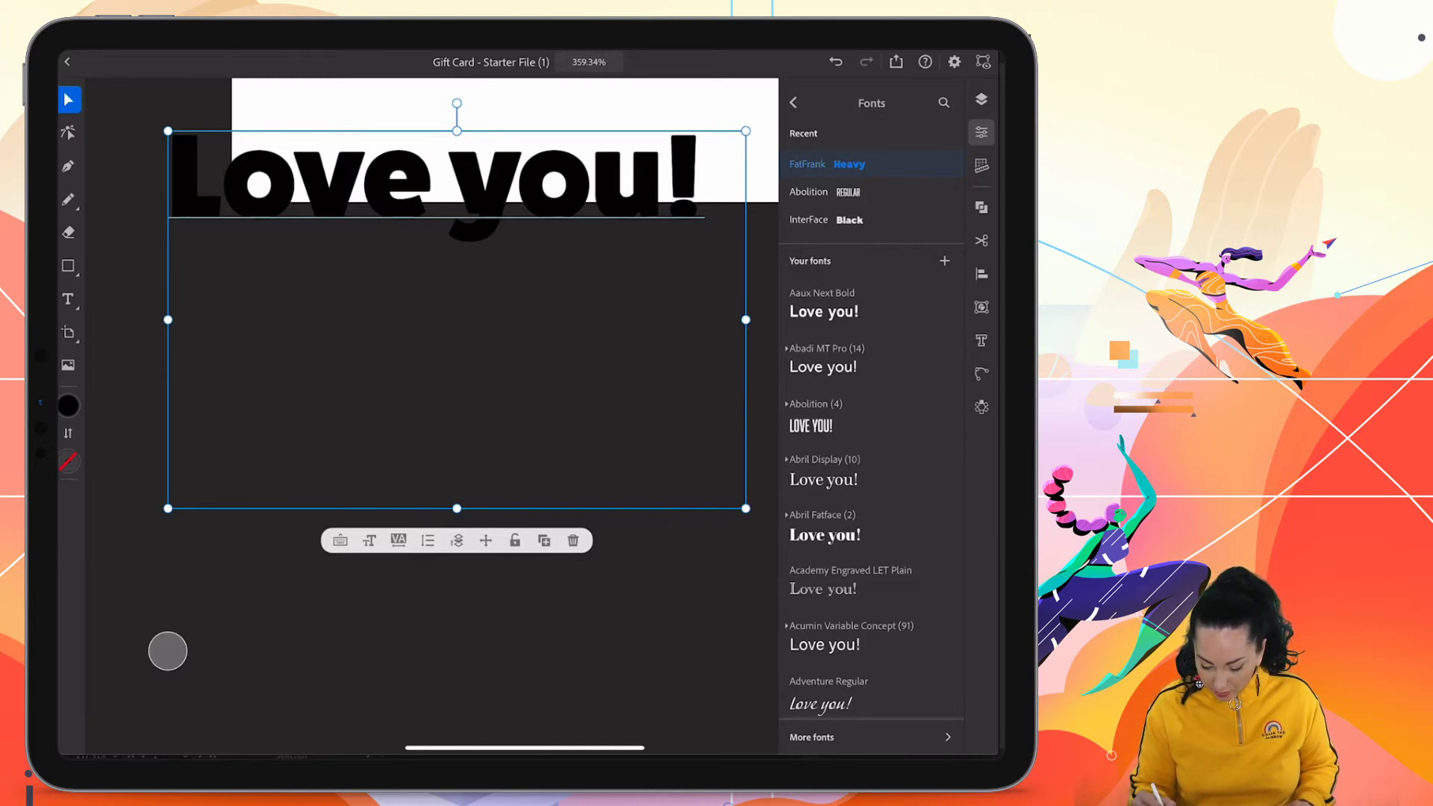
left_click(793, 102)
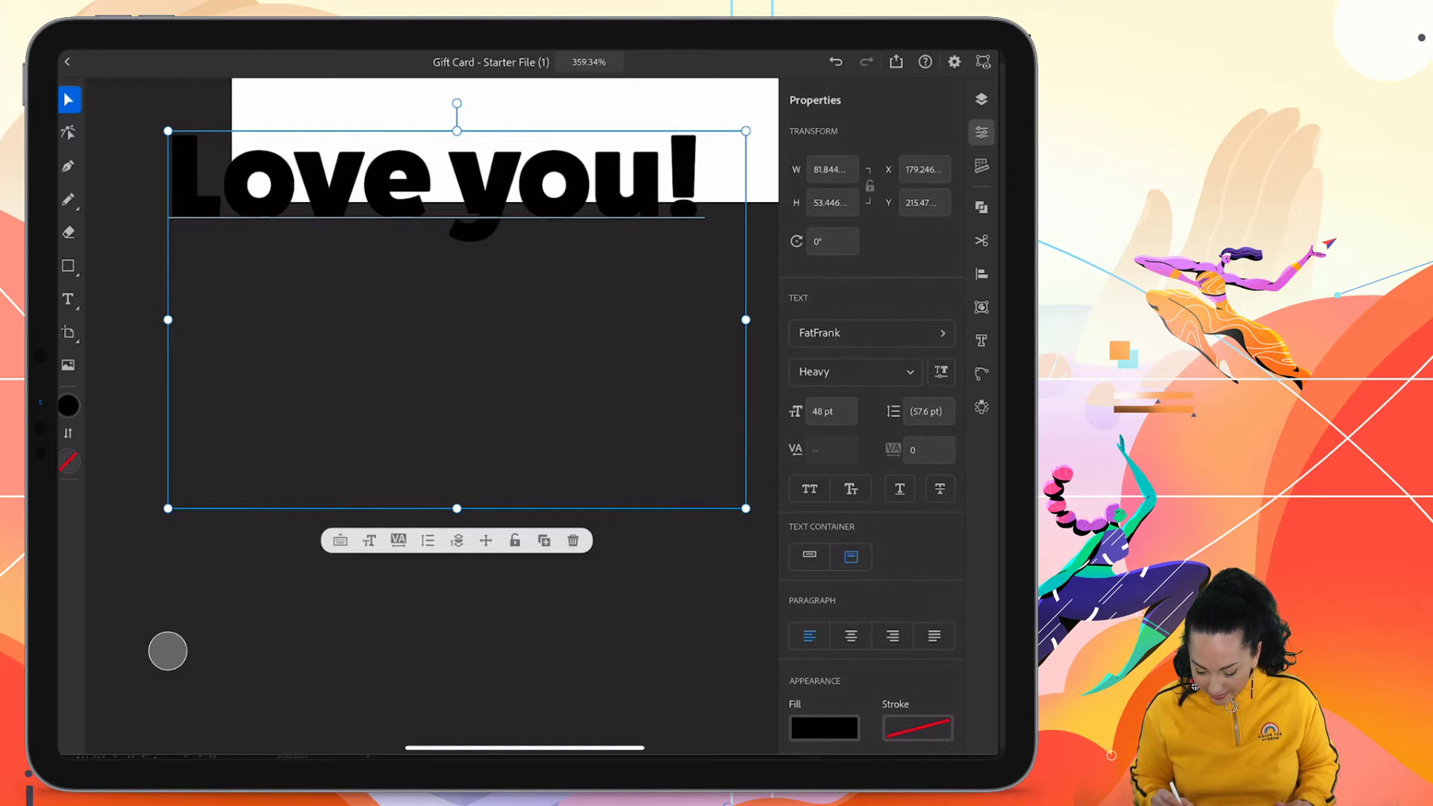
Set the lettering's size to 32 pt and move it onto the Version 2 artboard, below the leaf
left_click(825, 410)
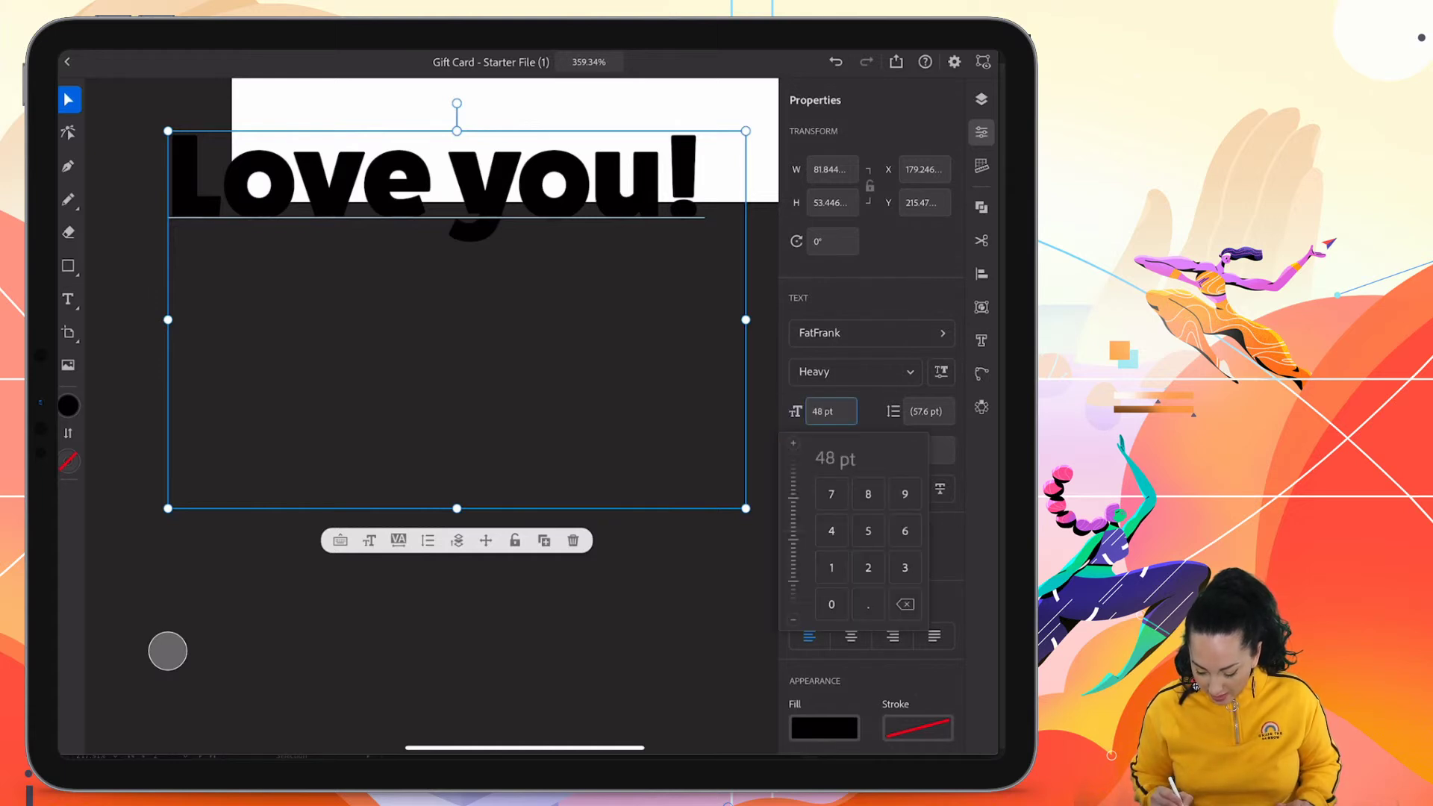
left_click_drag(793, 544, 797, 612)
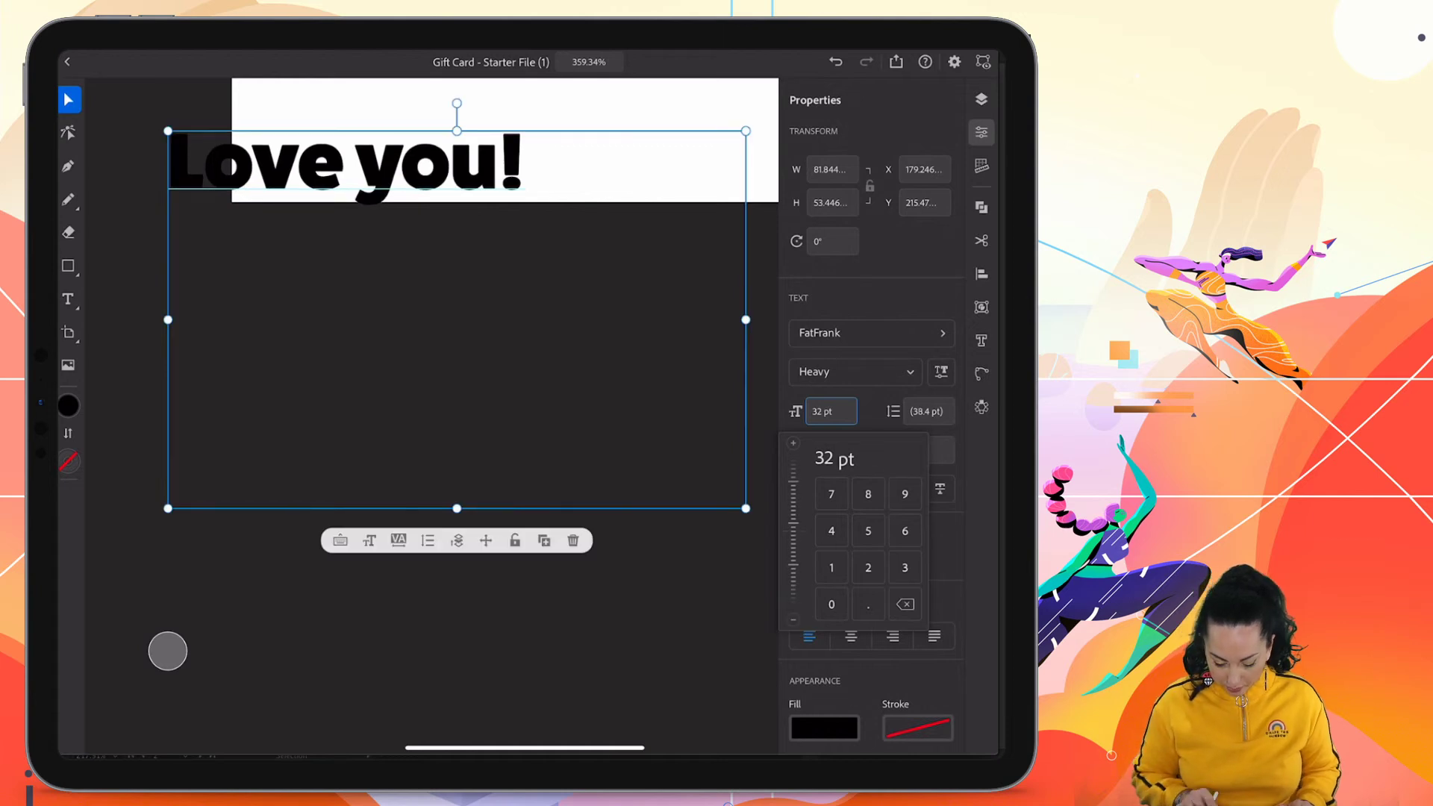
scroll(603, 620, "down", 5)
mouse_move(488, 431)
left_mouse_down()
mouse_move(528, 443)
mouse_move(511, 442)
left_mouse_up()
Show the Safe Area layer and shift the leaf on Version 2 down and right to the safe area's left edge
left_click(437, 377)
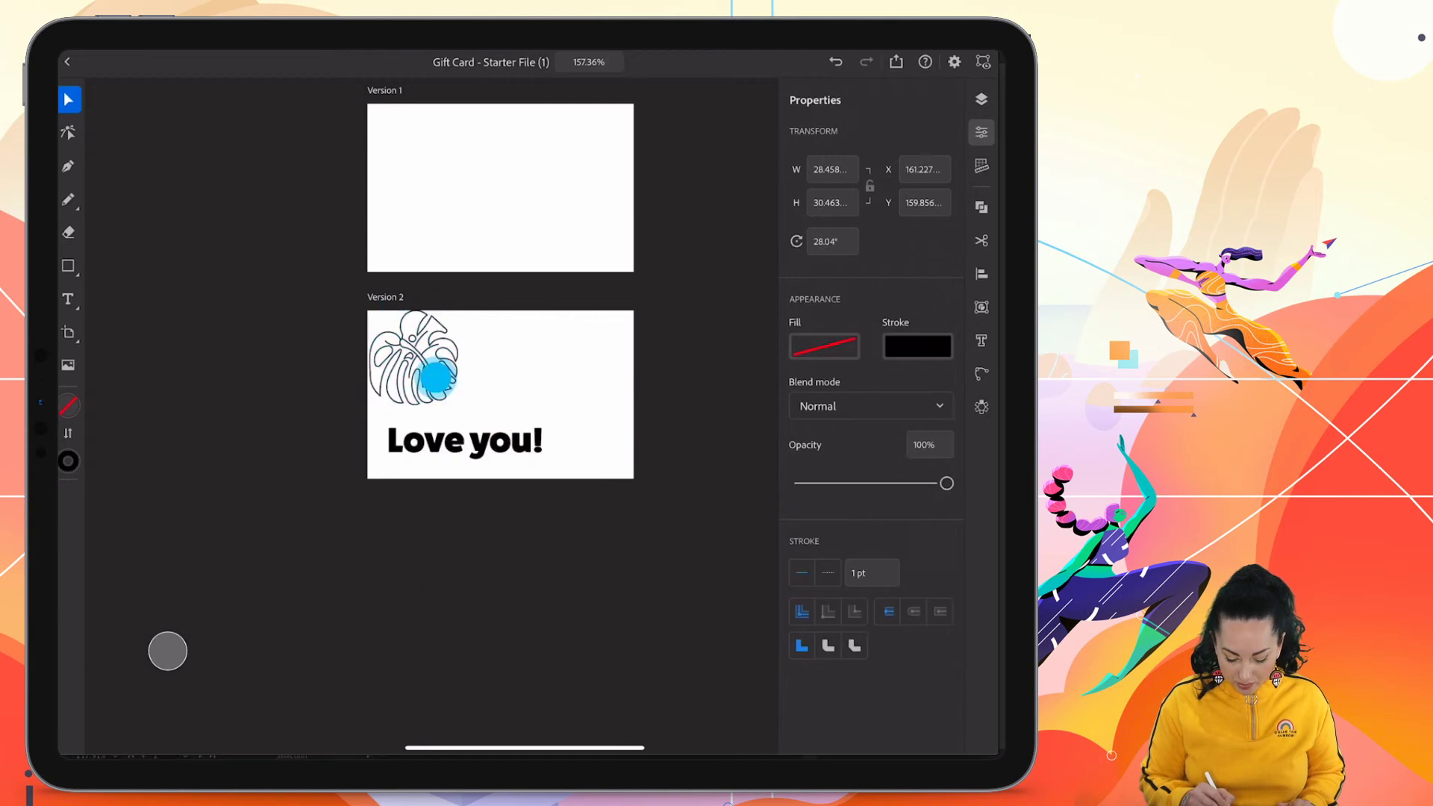
left_click_drag(437, 377, 438, 381)
left_click(464, 441)
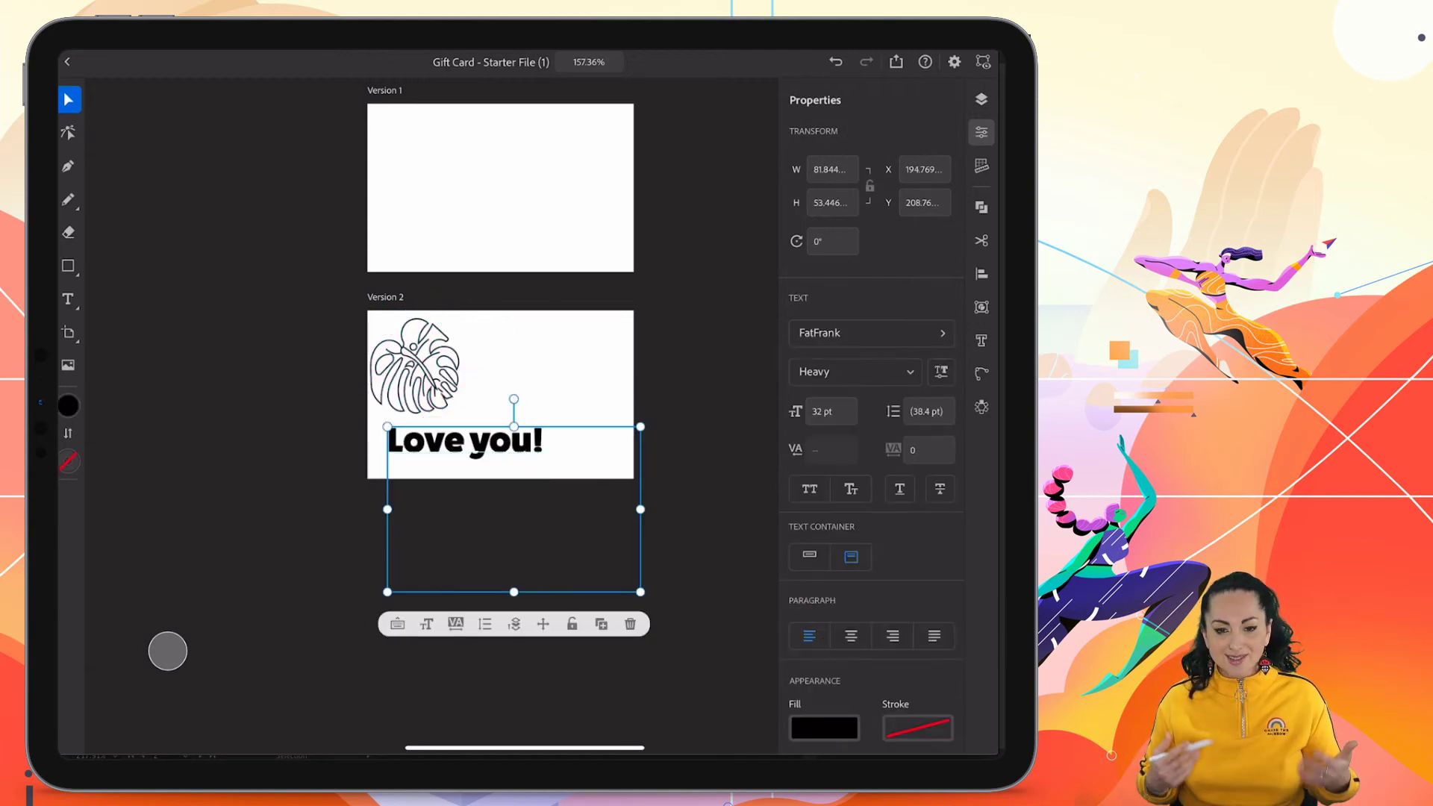
left_click(982, 99)
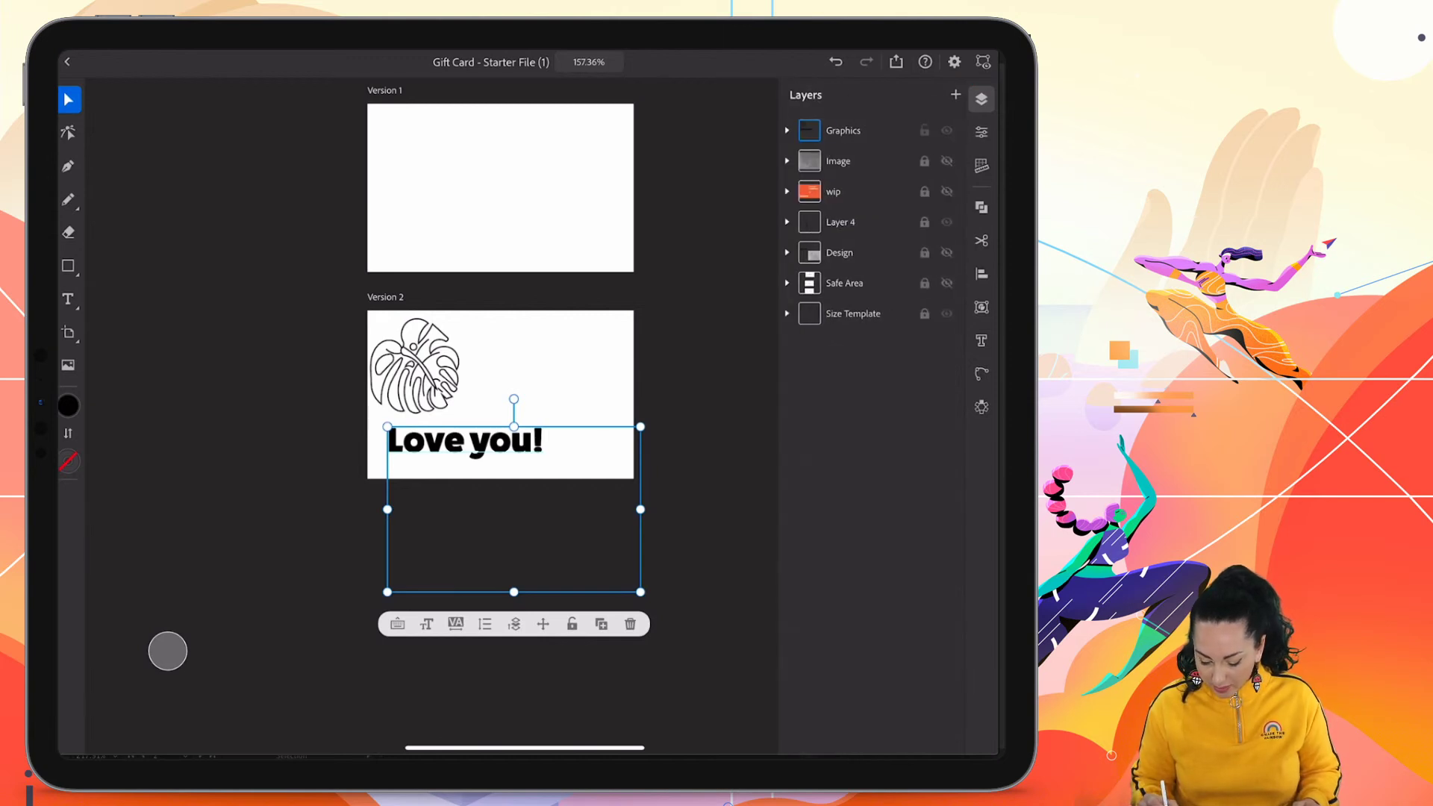
left_click(946, 283)
left_click(457, 386)
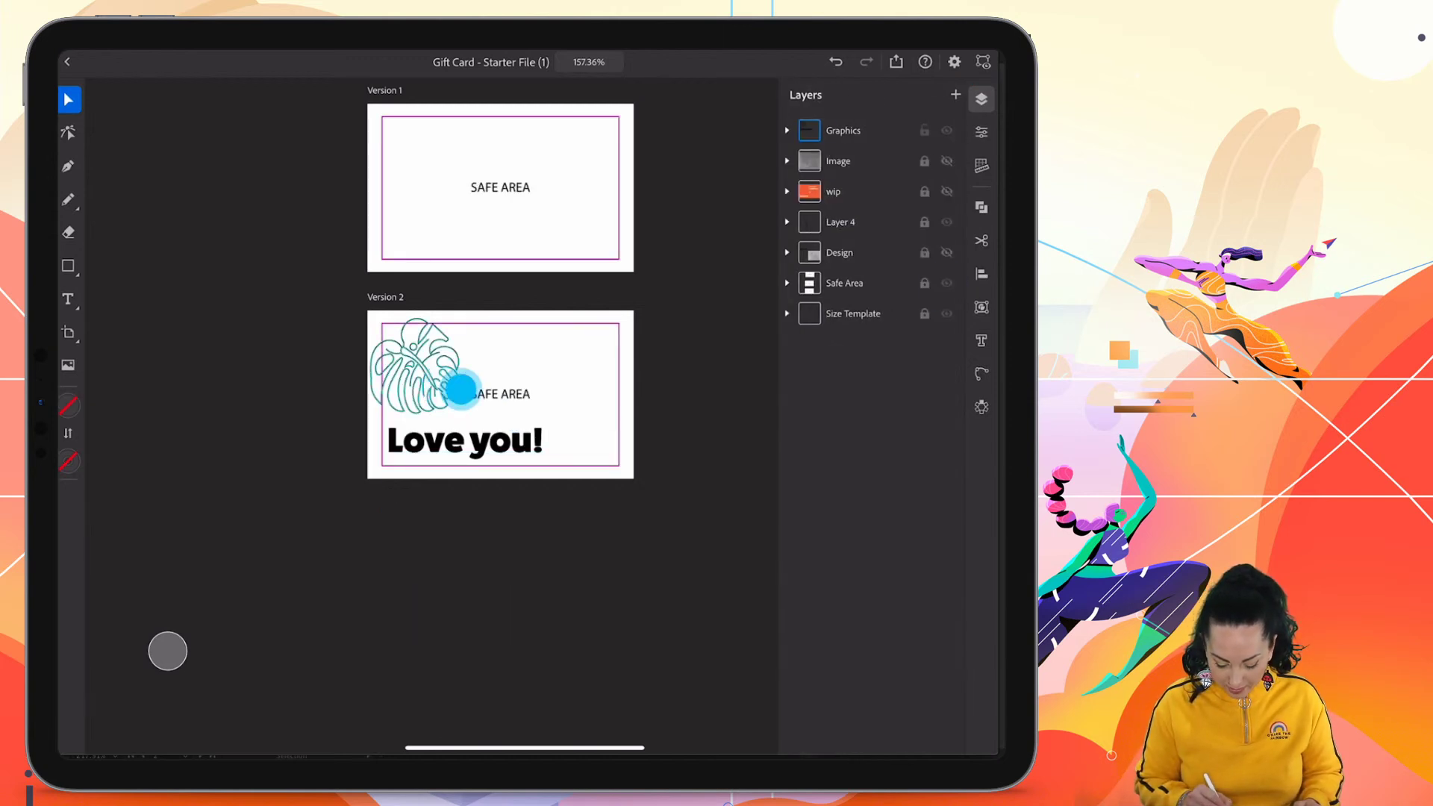
mouse_move(447, 385)
left_mouse_down()
mouse_move(457, 378)
mouse_move(433, 407)
mouse_move(466, 403)
mouse_move(442, 386)
left_mouse_up()
Move the "Love you!" lettering on Version 2 to line up with the safe area's left edge
left_click(469, 441)
double_click(474, 439)
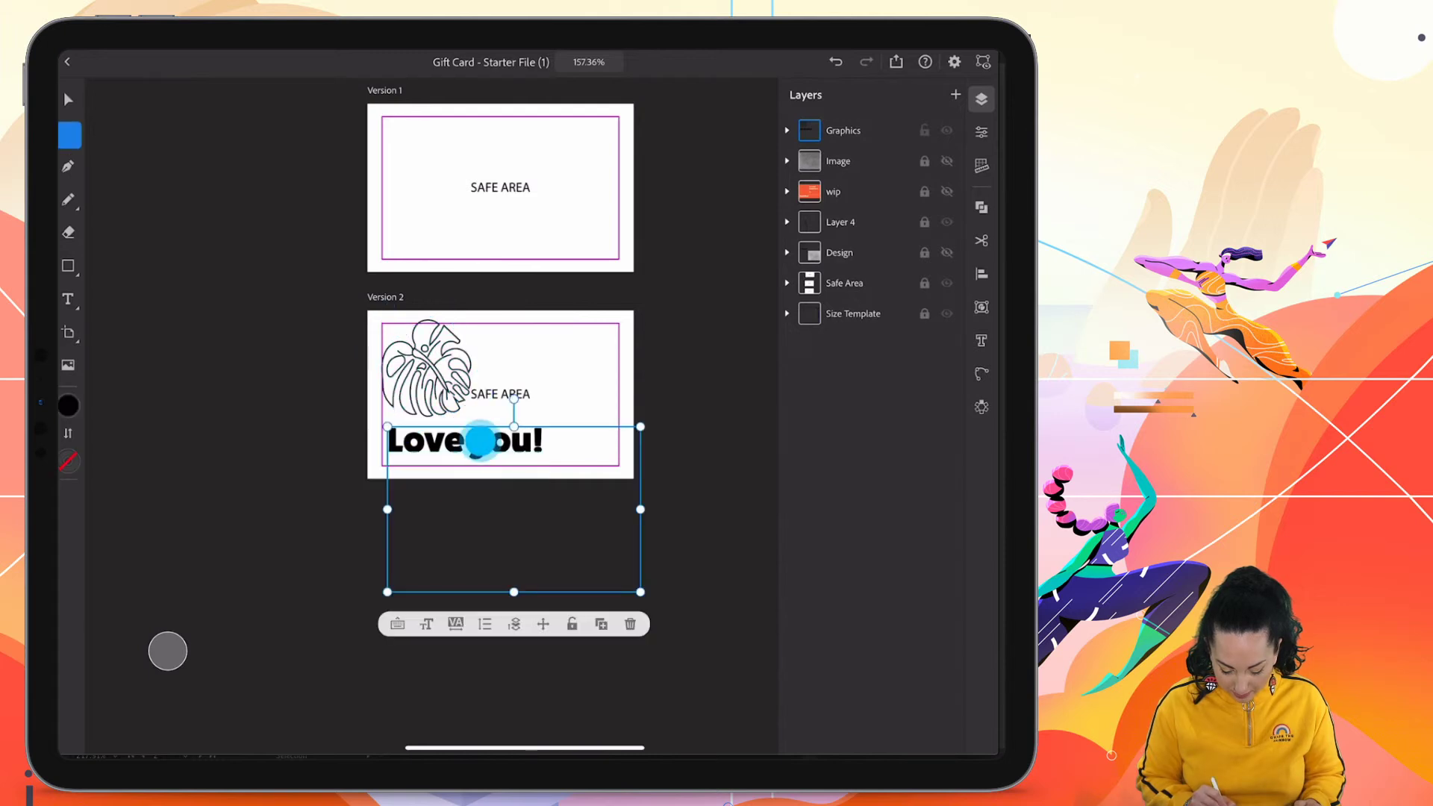
left_click(472, 448)
left_click_drag(512, 157, 512, 167)
scroll(597, 585, "down", 3)
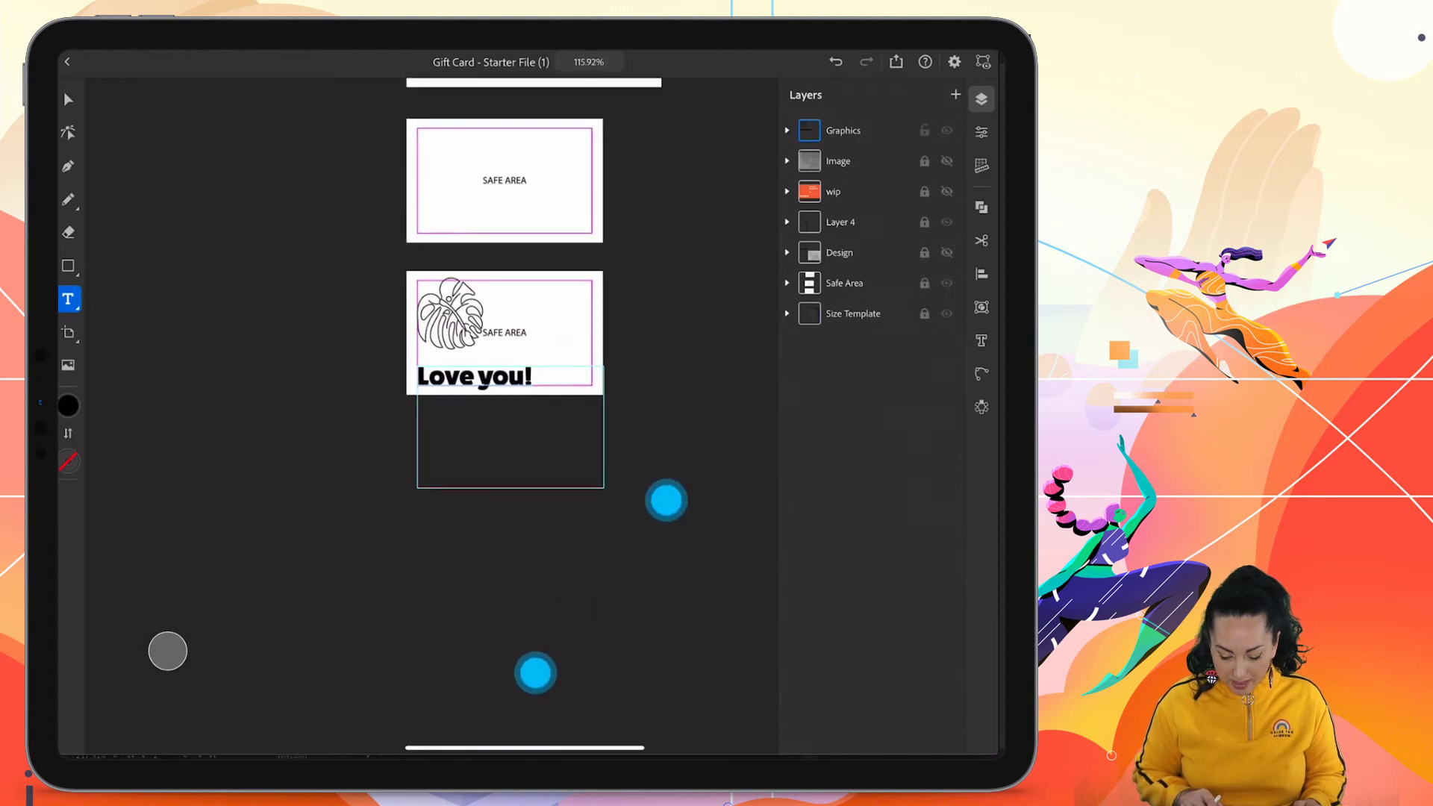
scroll(634, 485, "down", 1)
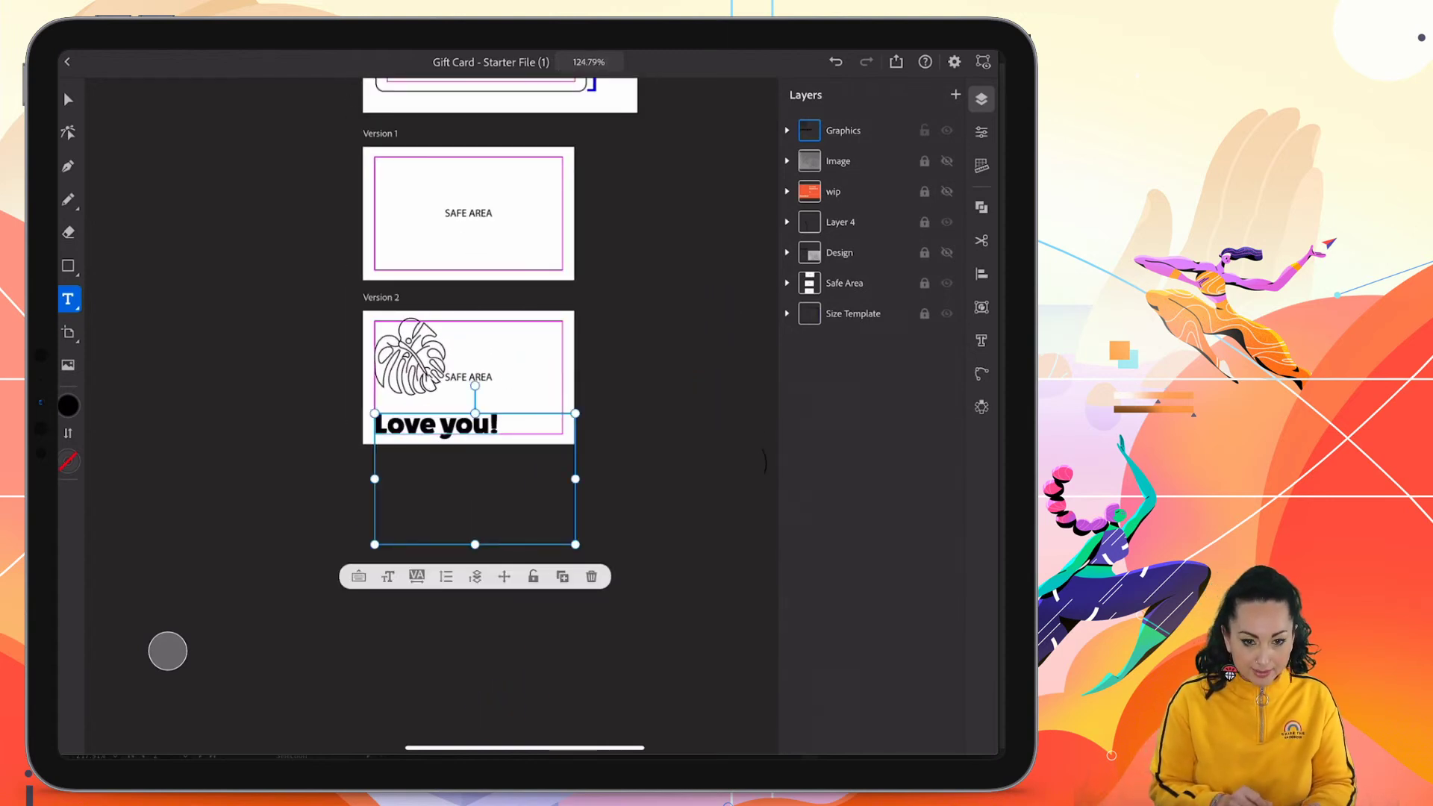
Close the document on the iPad and open the cloud document "Gift Card - Starter File (1)" in desktop Illustrator
left_click(67, 61)
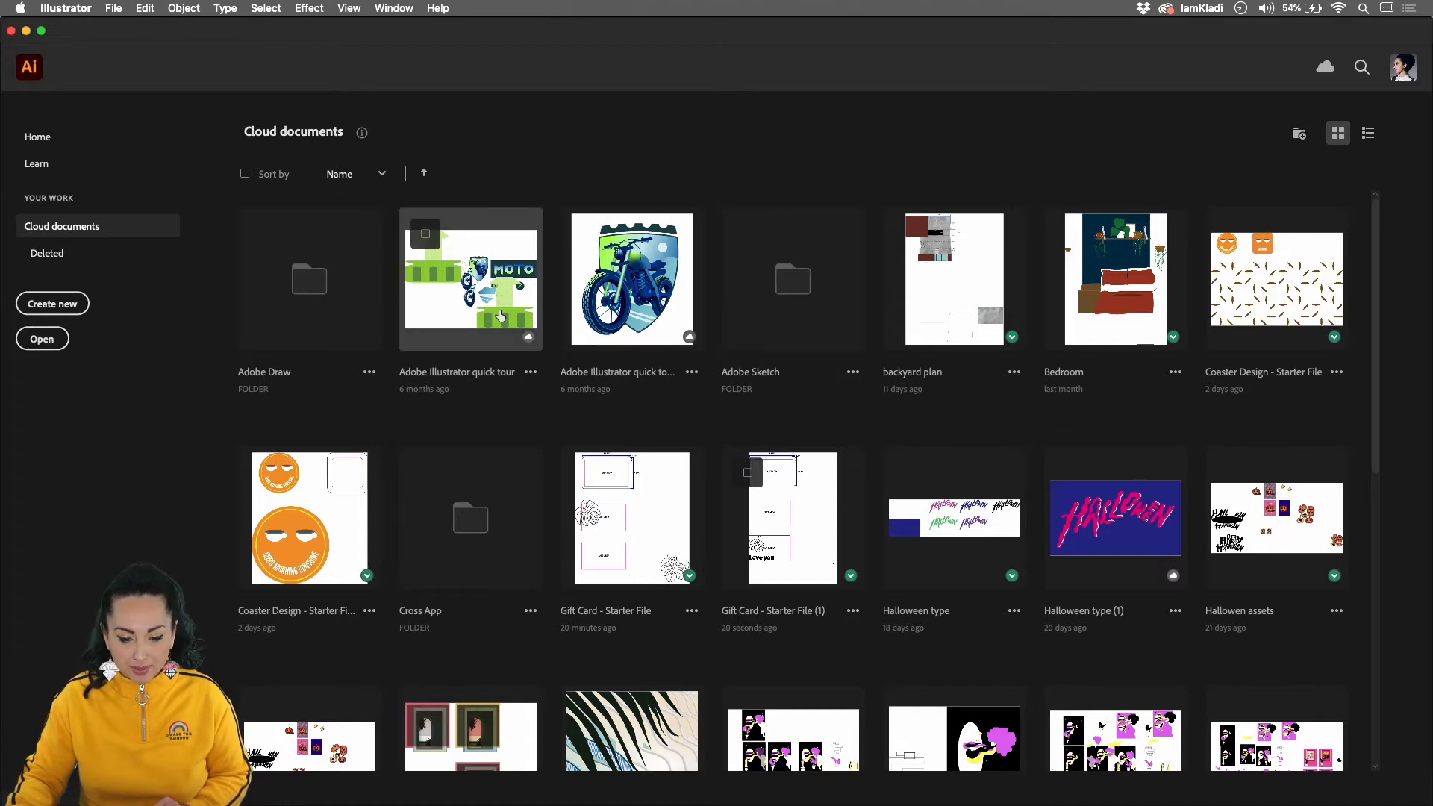
left_click(777, 525)
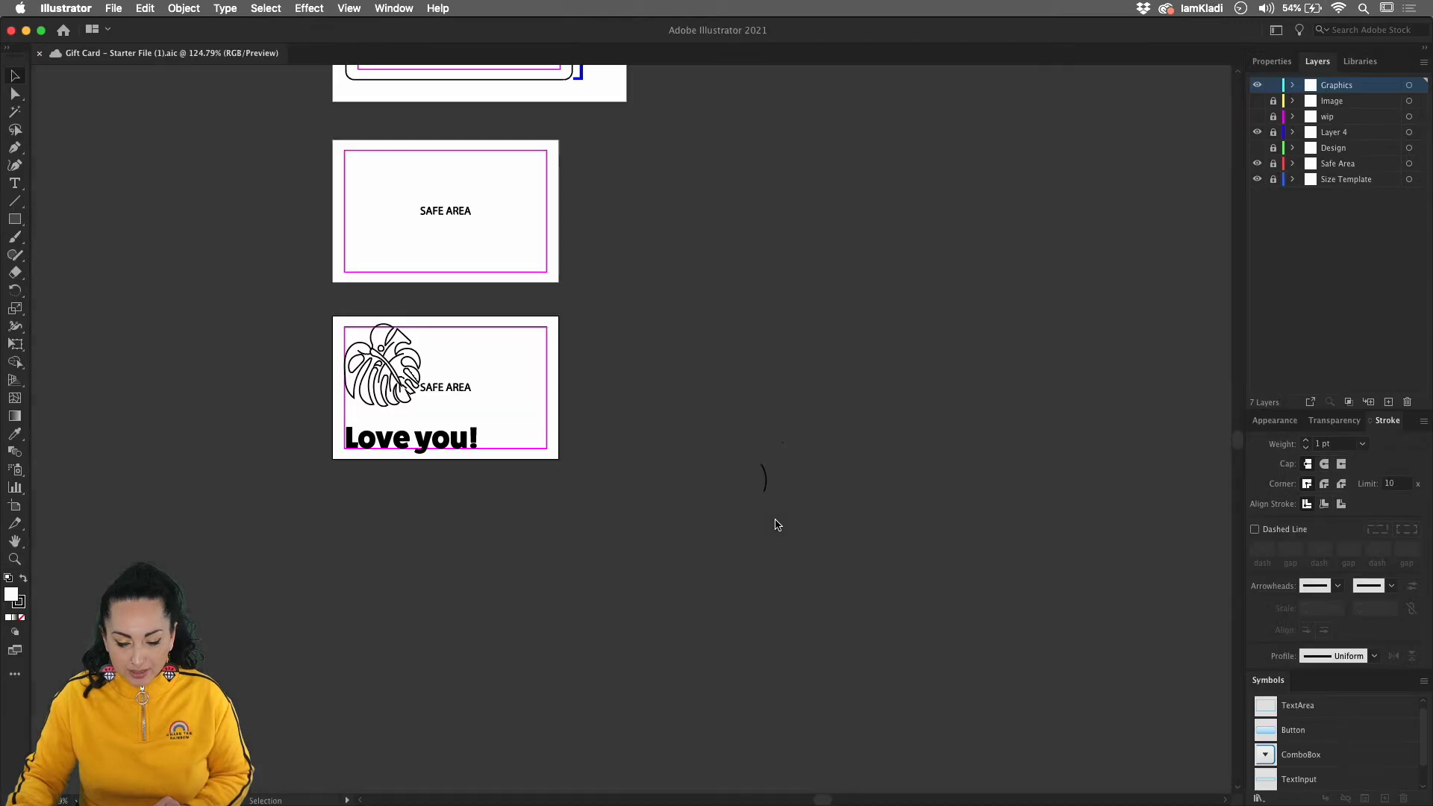
scroll(683, 453, "up", 5)
scroll(683, 454, "left", 3)
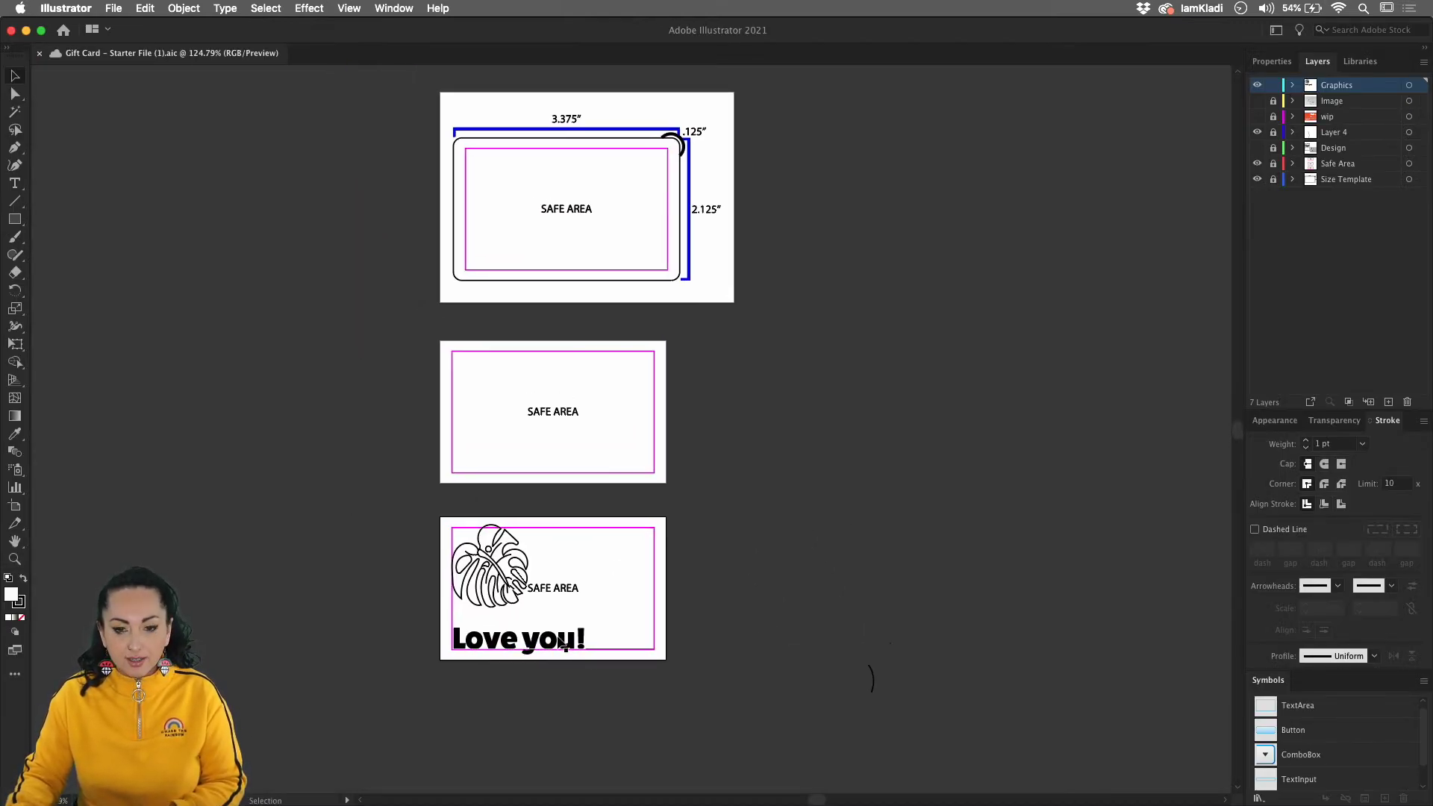
Shrink the "Love you!" text frame to the safe area's width and the artboard's lower edge
key("space")
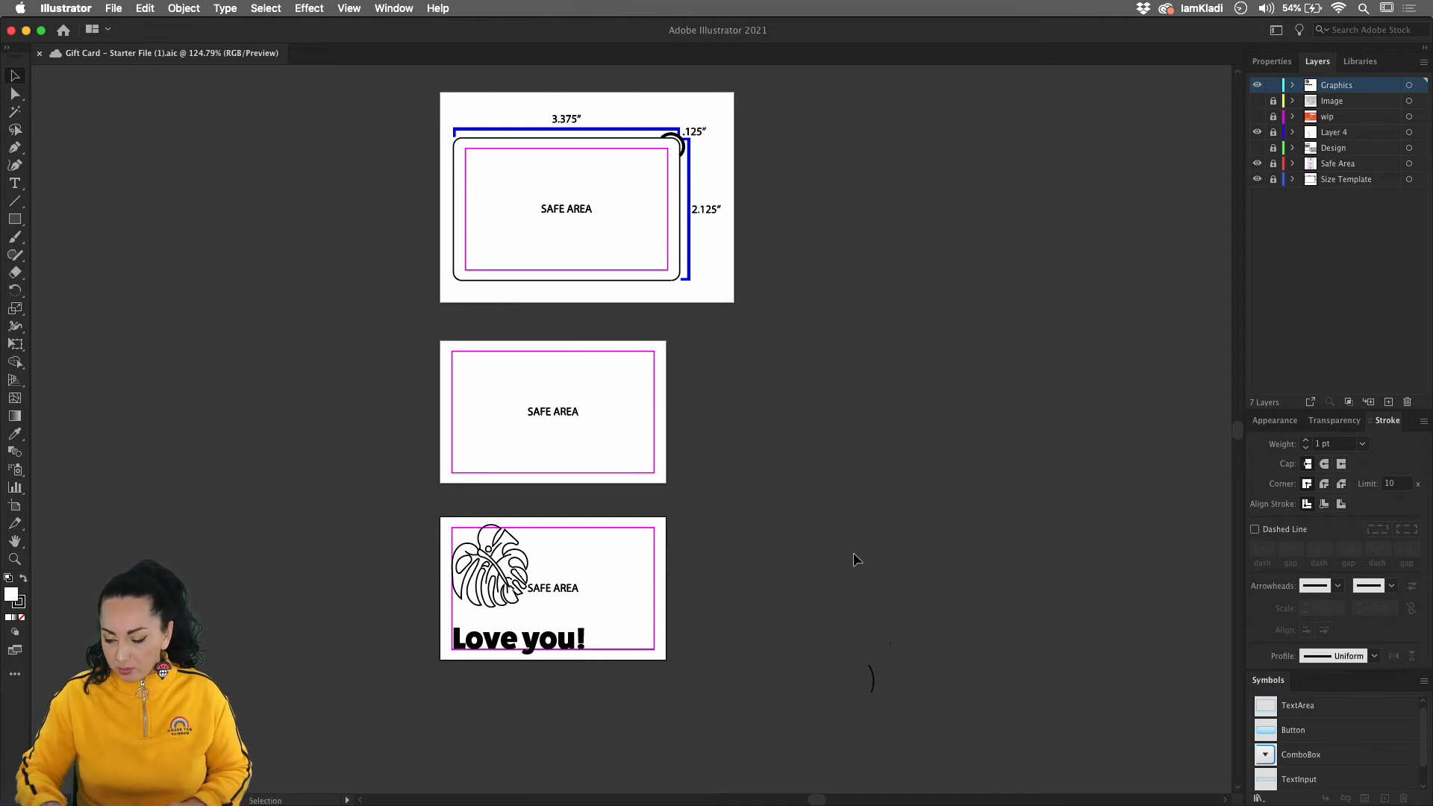
scroll(858, 556, "up", 1)
scroll(859, 557, "left", 1)
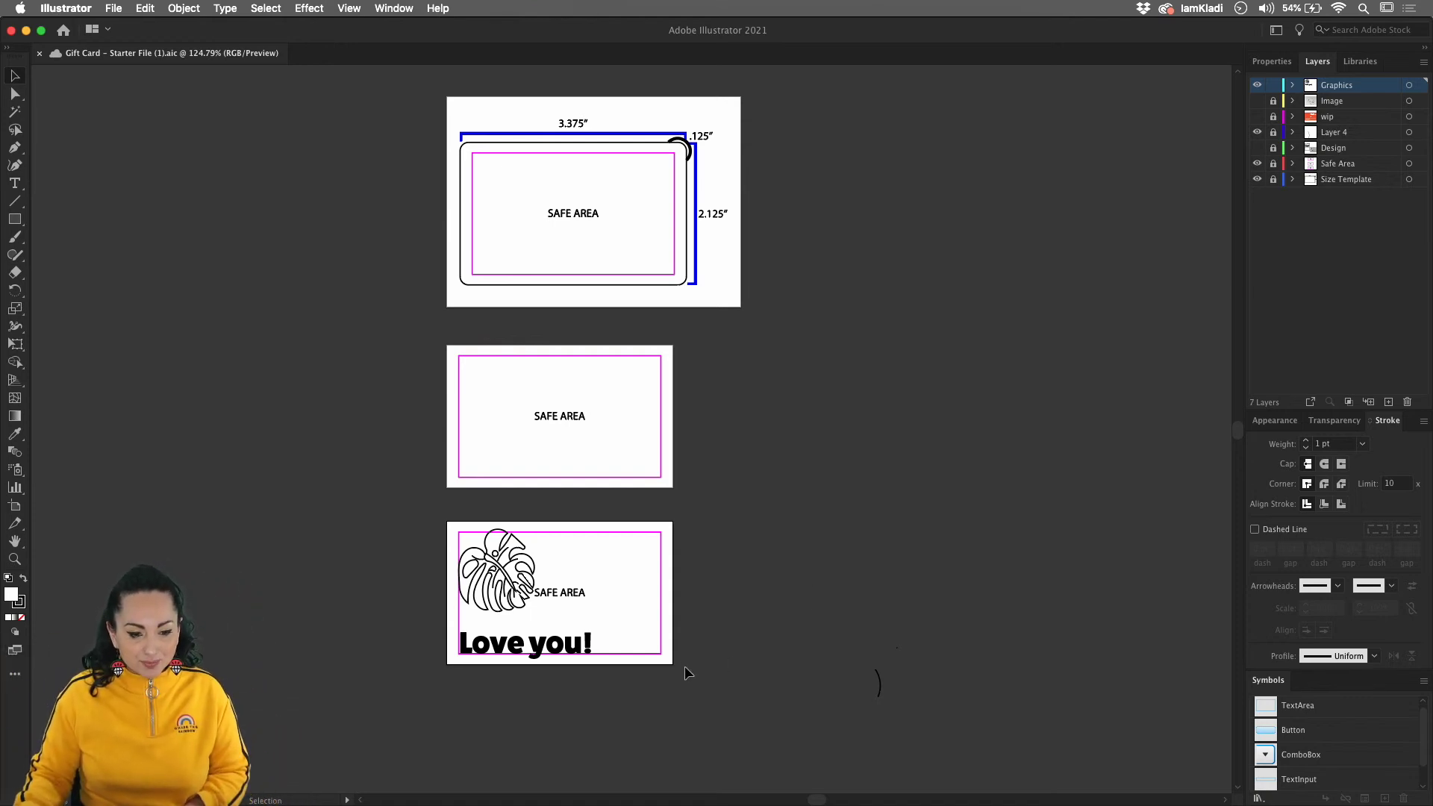
left_click(582, 643)
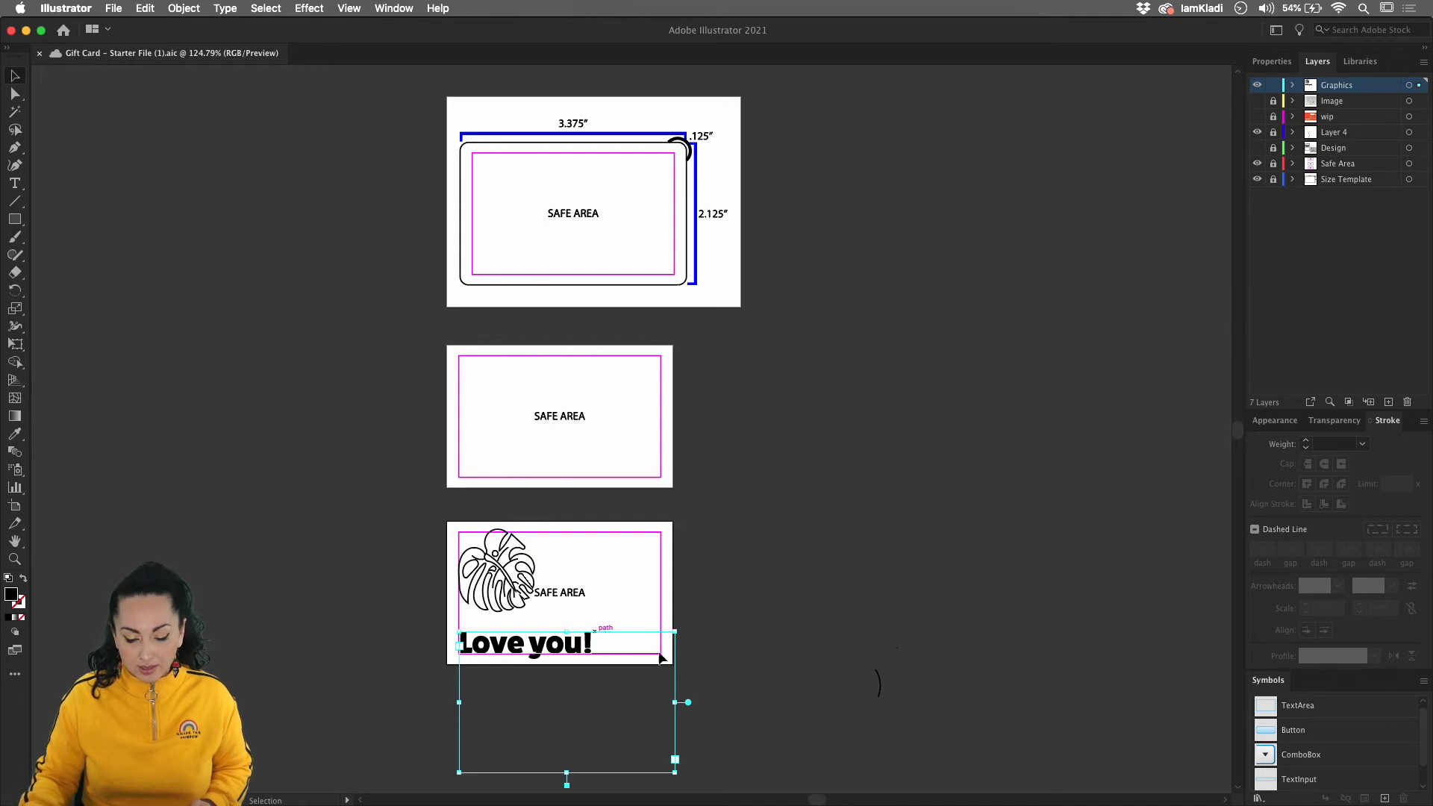
left_click_drag(675, 772, 663, 663)
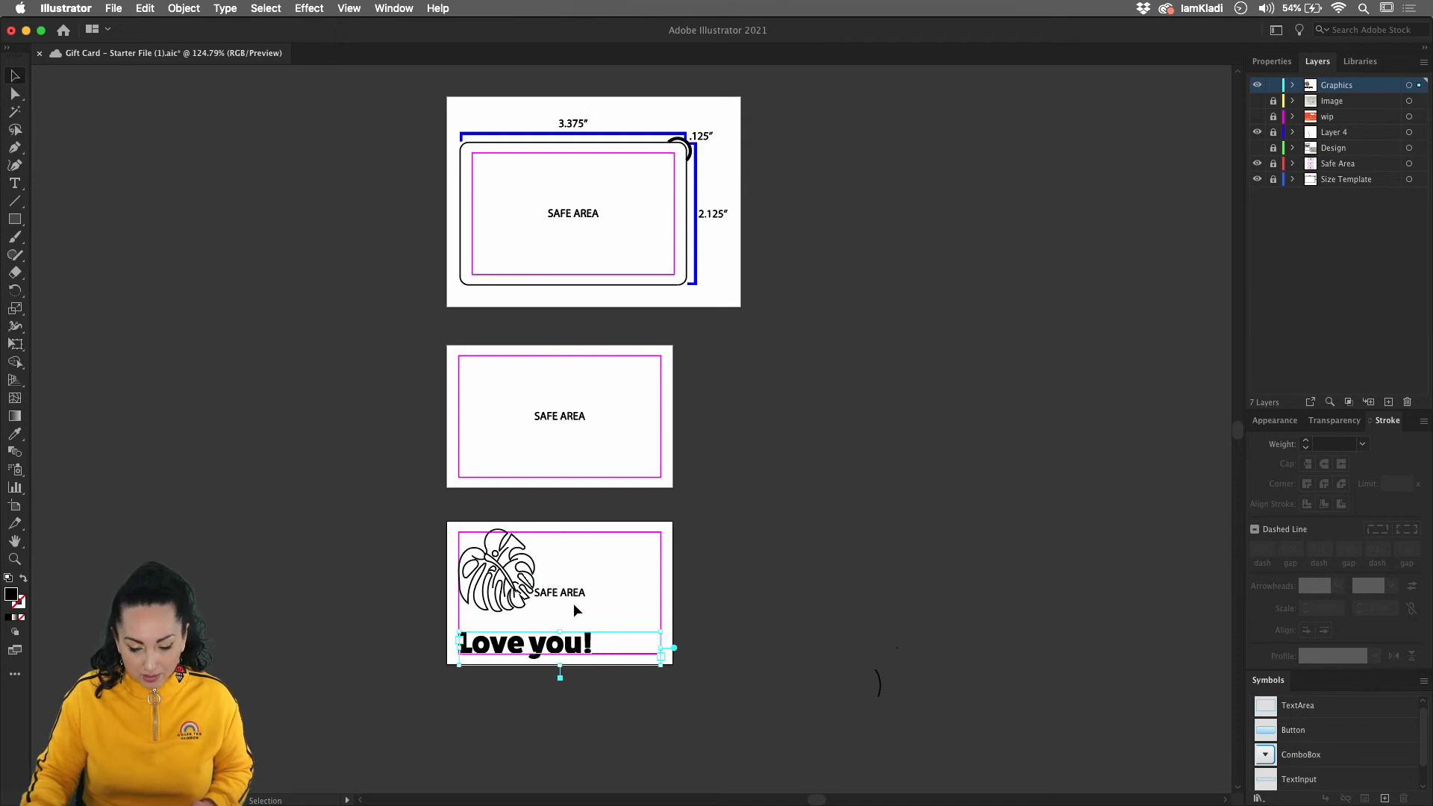
Draw a rectangle covering the whole lower artboard with the drawing mode set to Draw Behind
left_click(16, 220)
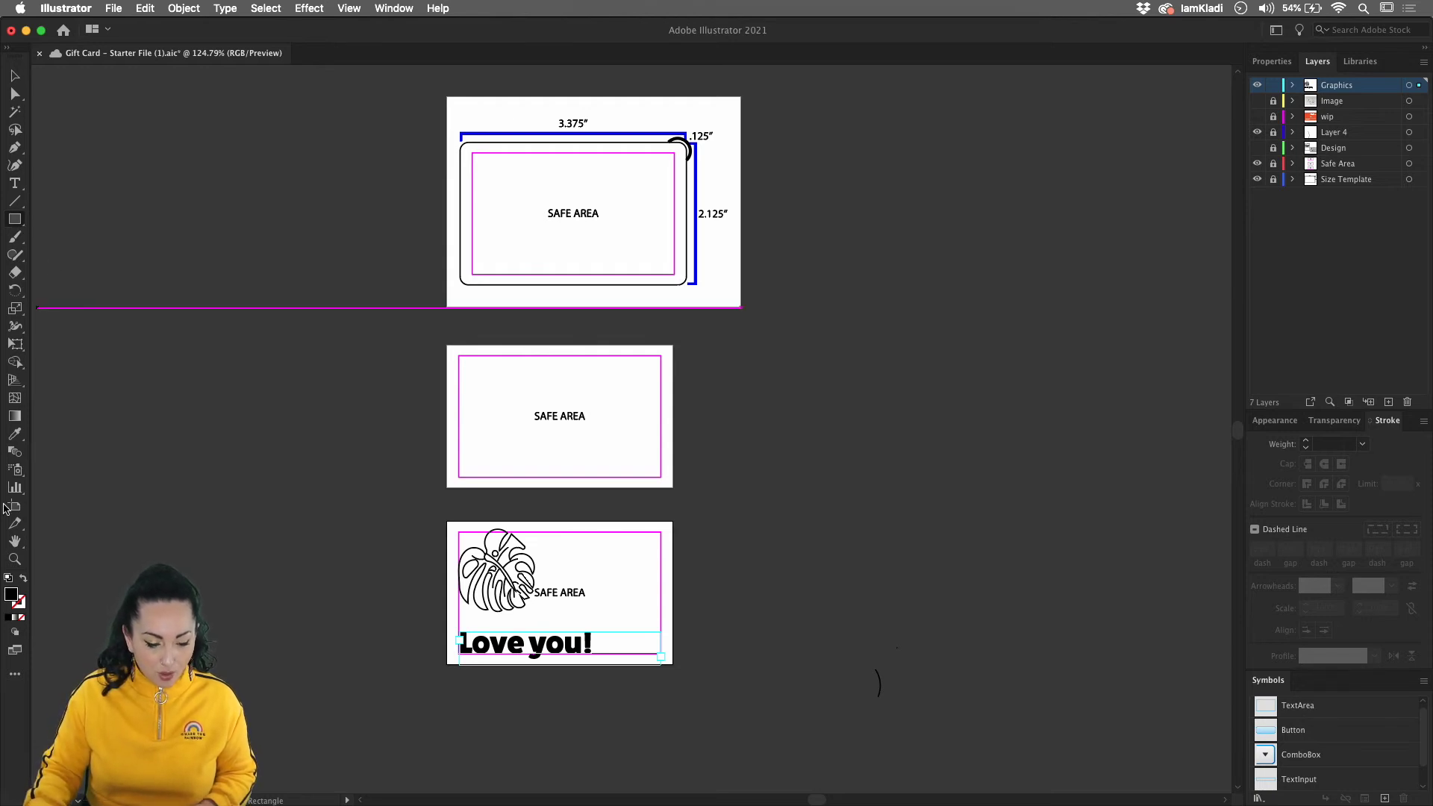
left_click(16, 636)
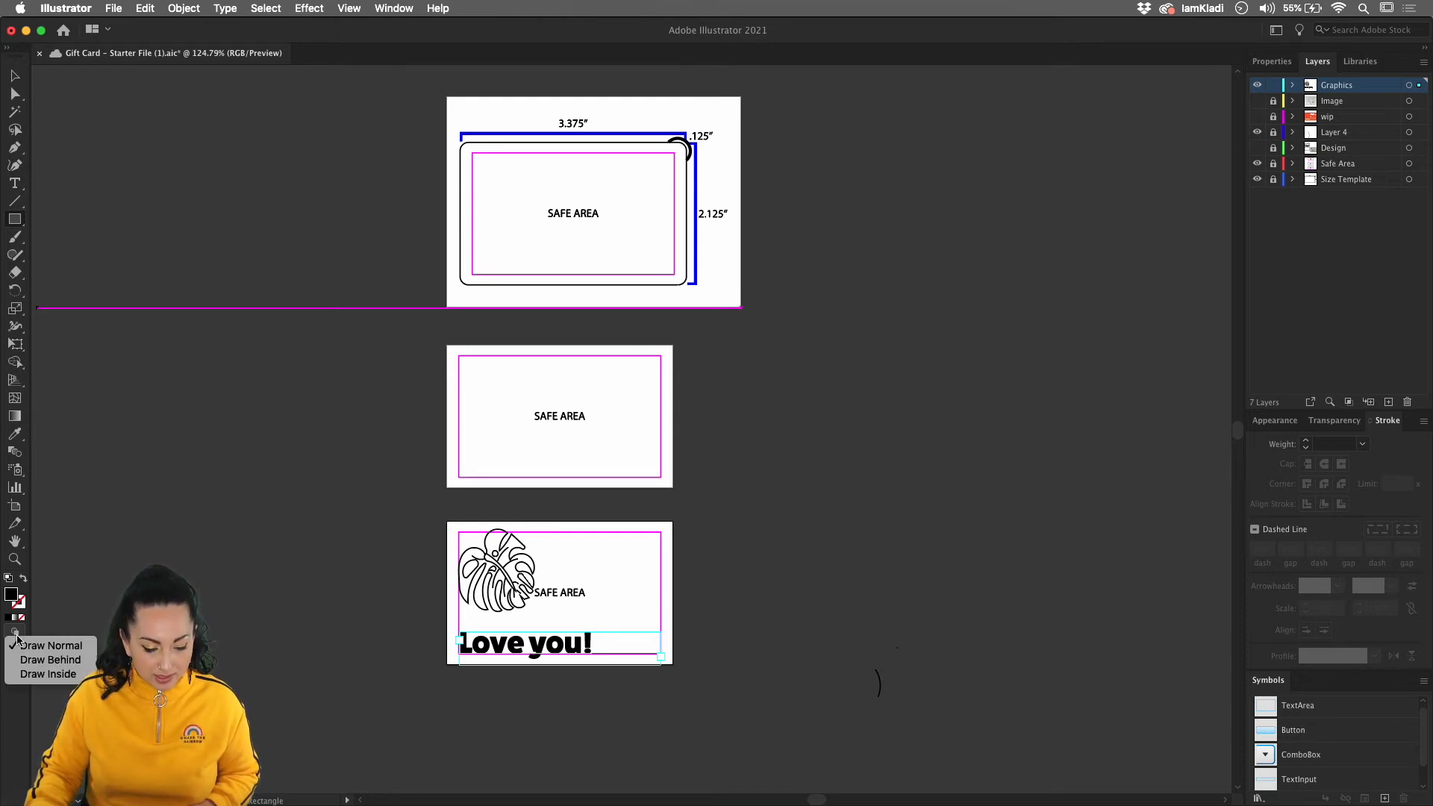
left_click(80, 664)
mouse_move(446, 521)
left_mouse_down()
mouse_move(608, 641)
mouse_move(674, 664)
left_mouse_up()
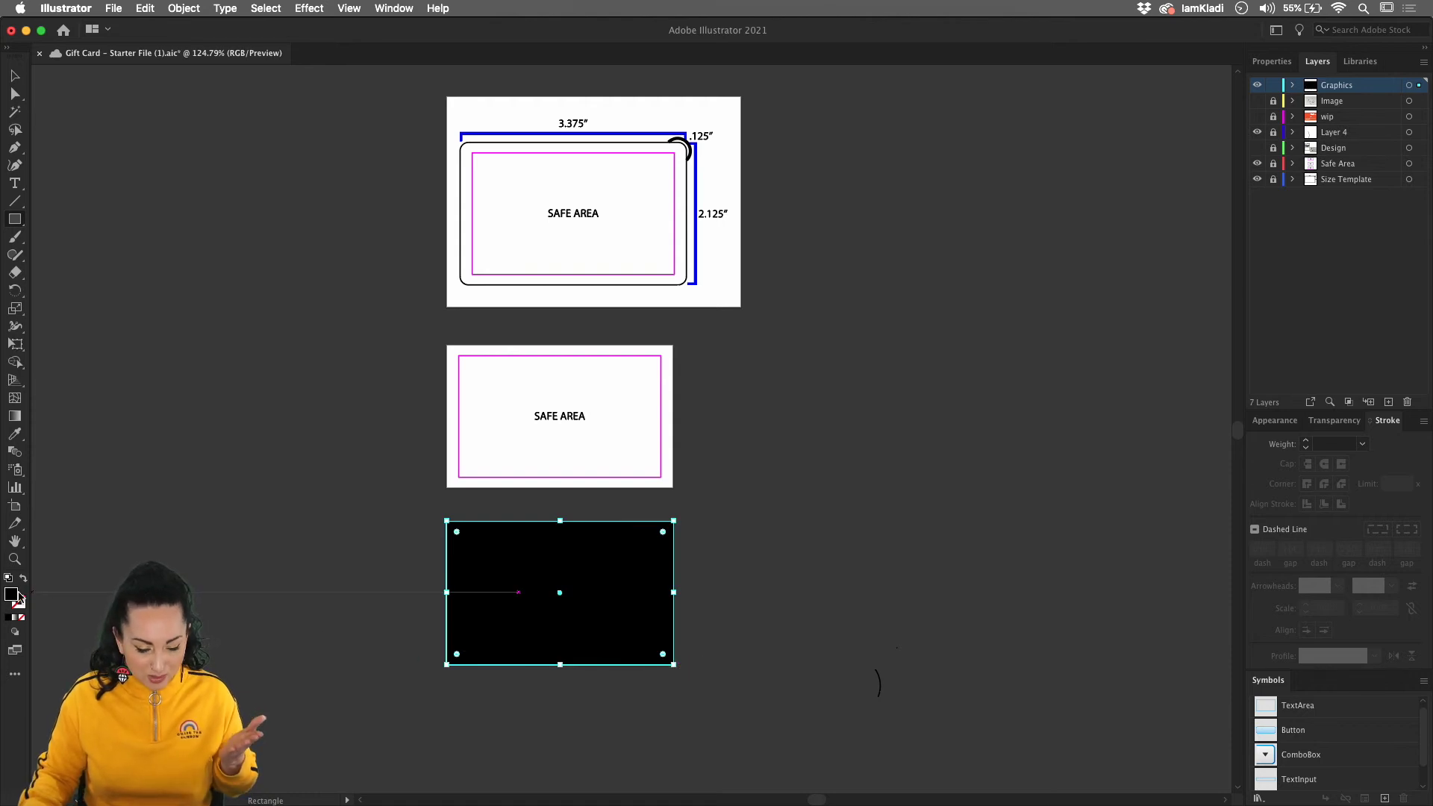
Fill the rectangle with orange E0650A, send it backward behind the leaf, and deselect it
double_click(12, 595)
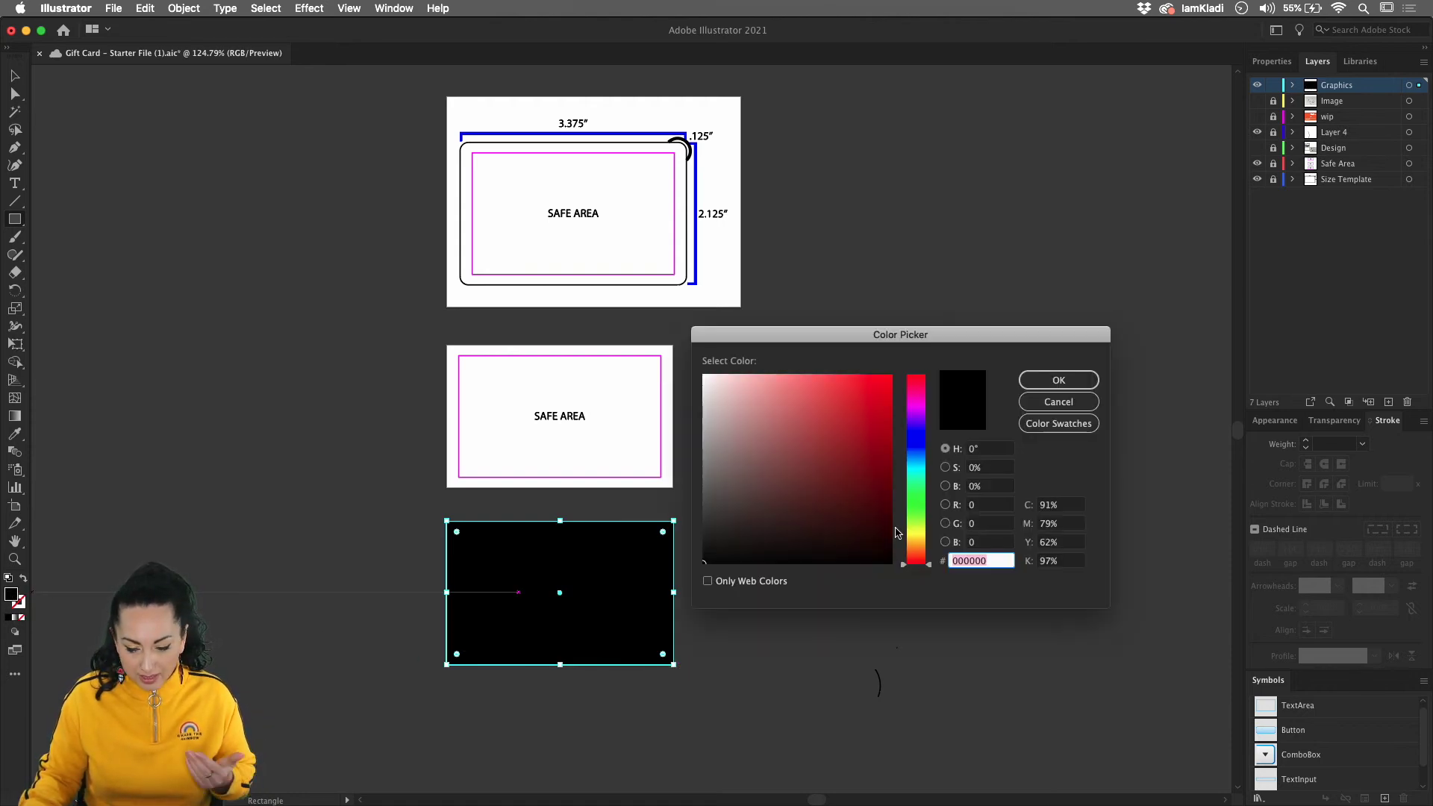
left_click(884, 397)
left_click_drag(924, 538, 925, 554)
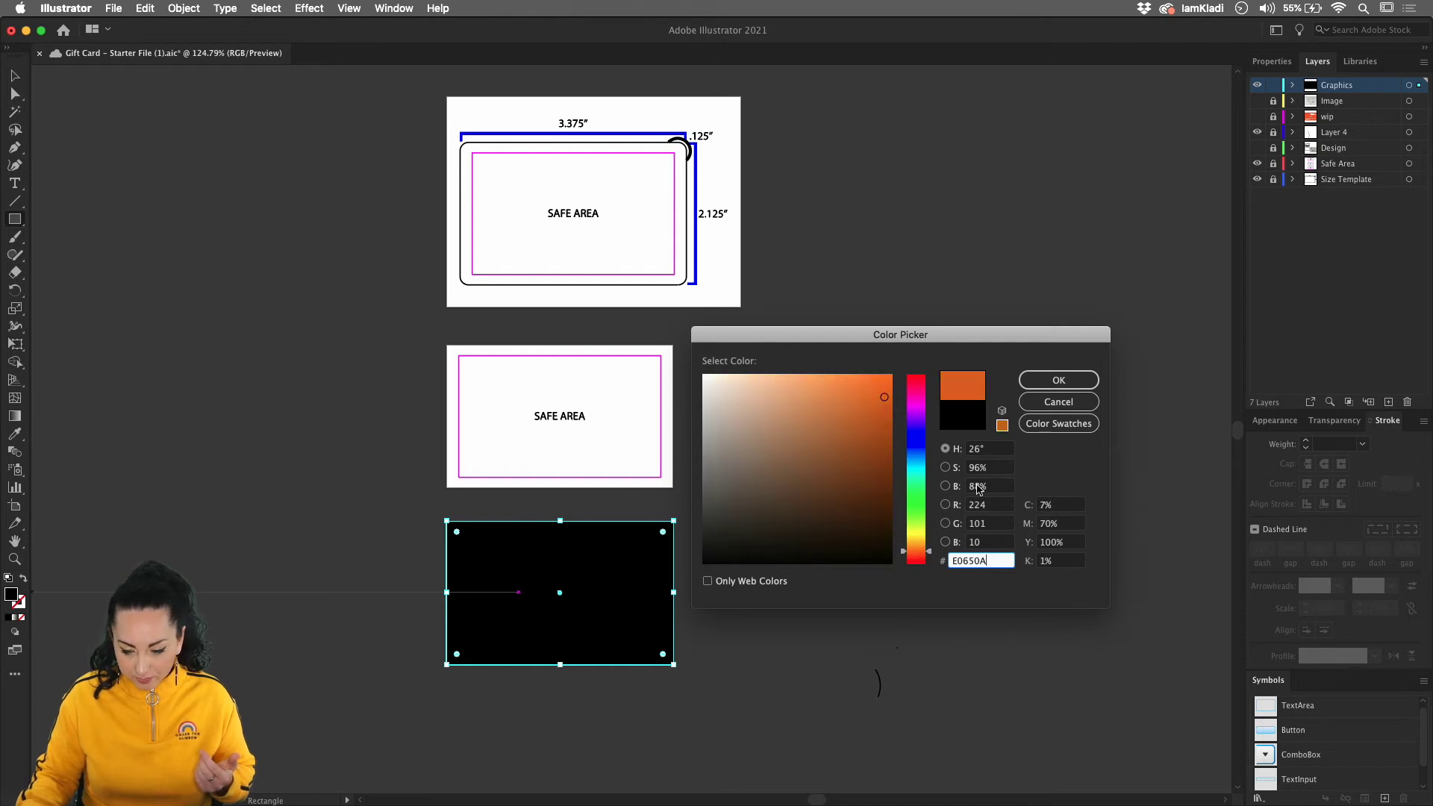
left_click(1063, 379)
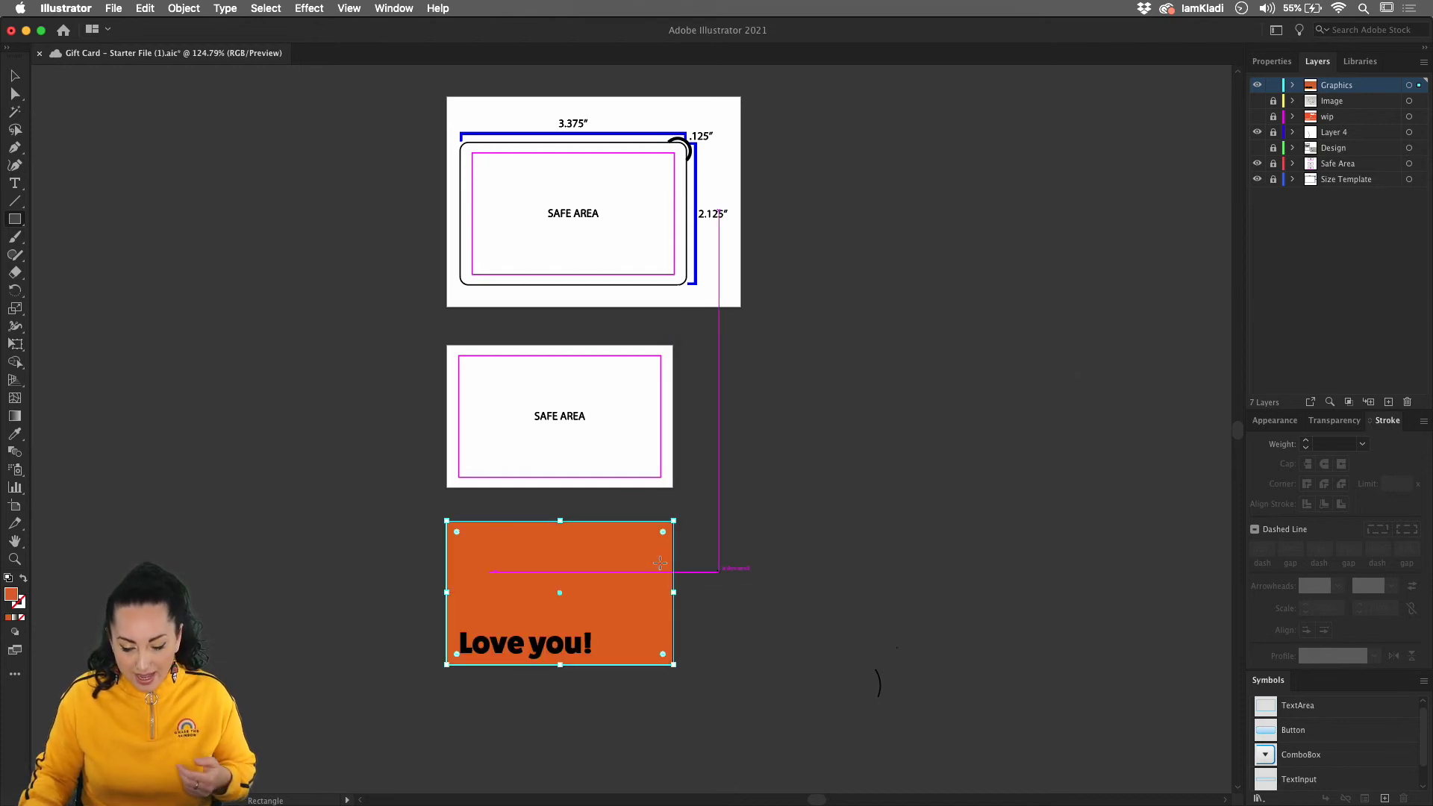
key("super+[")
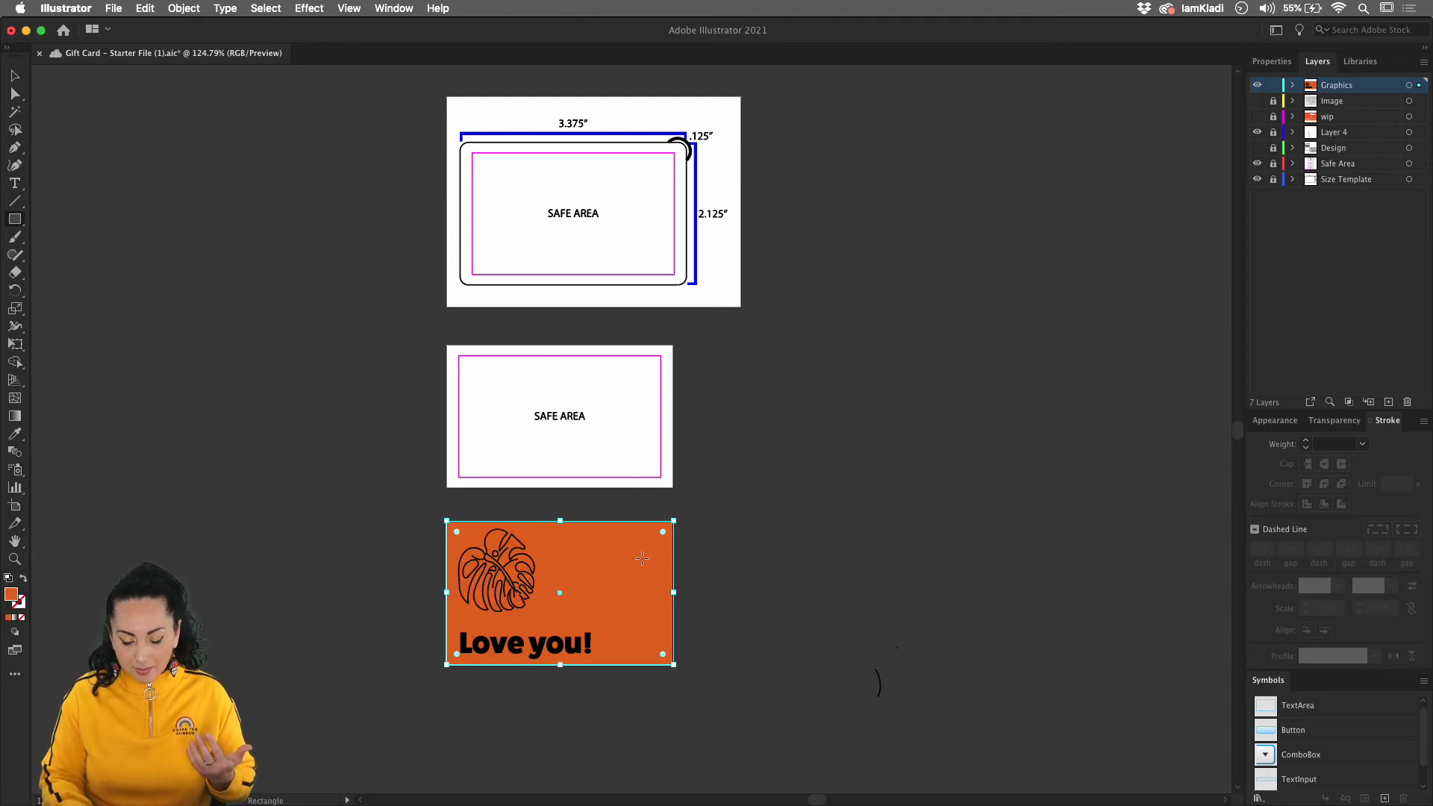
key("v")
left_click(734, 583)
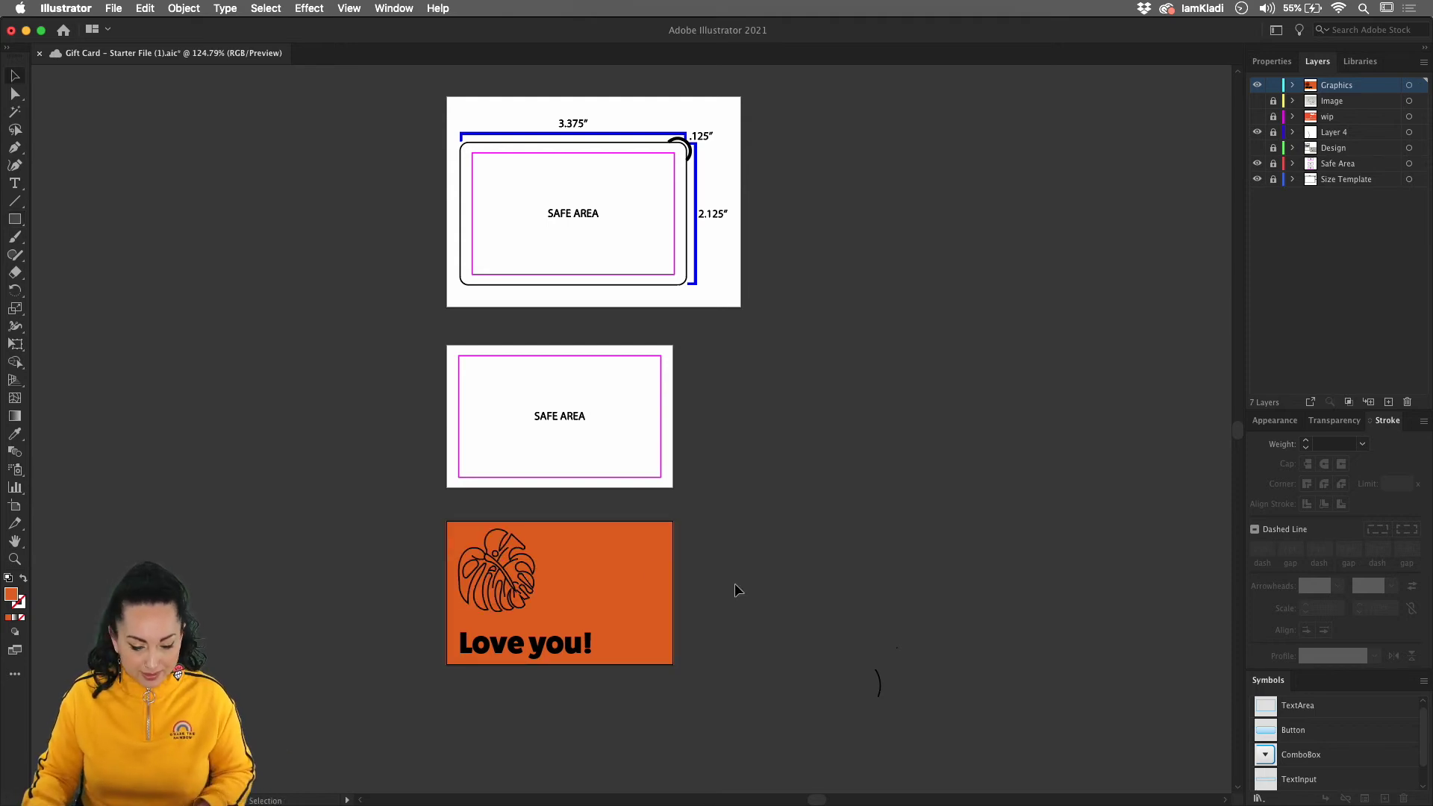
Give the leaf group's stroke round caps and round joins
key("z")
left_click_drag(443, 515, 747, 526)
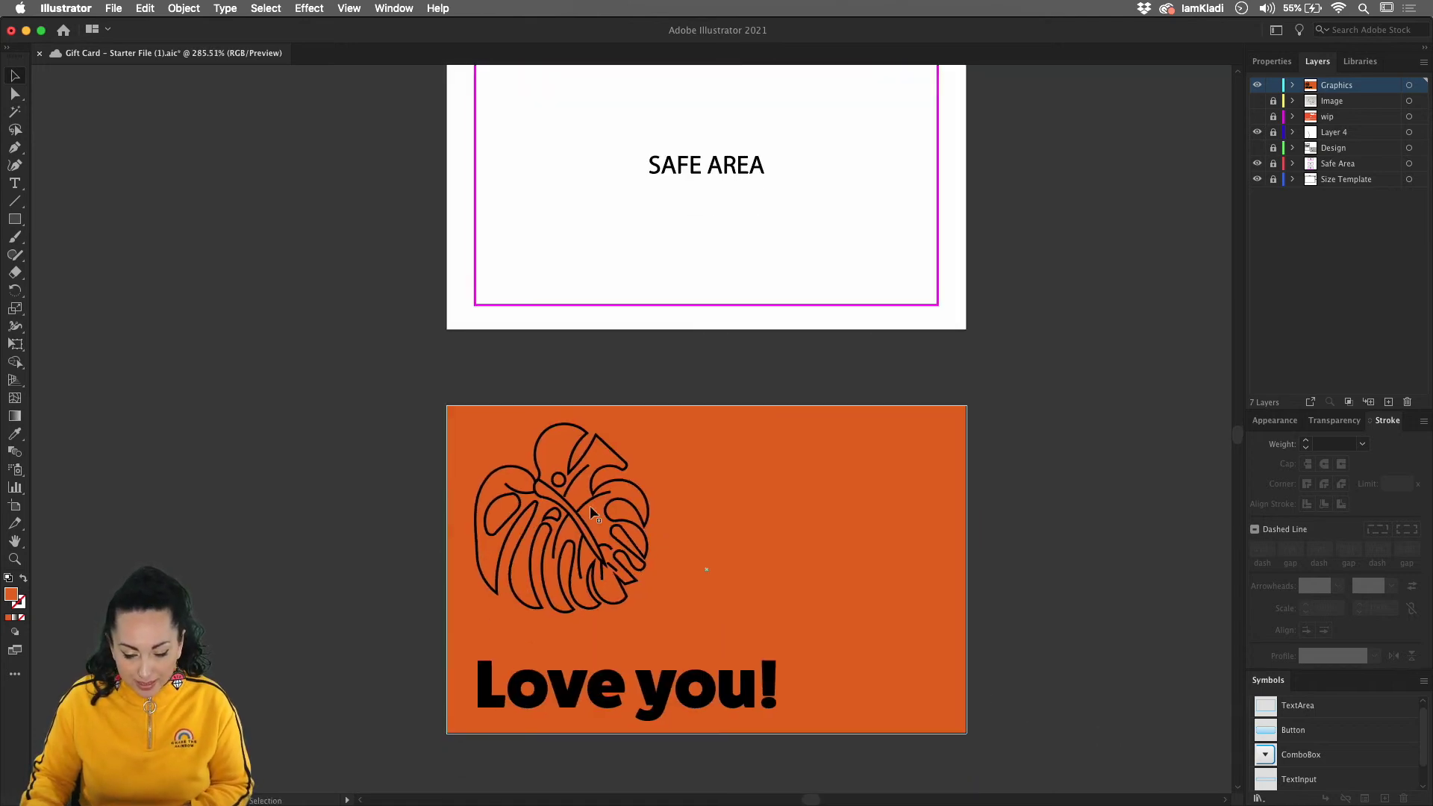
left_click(520, 496)
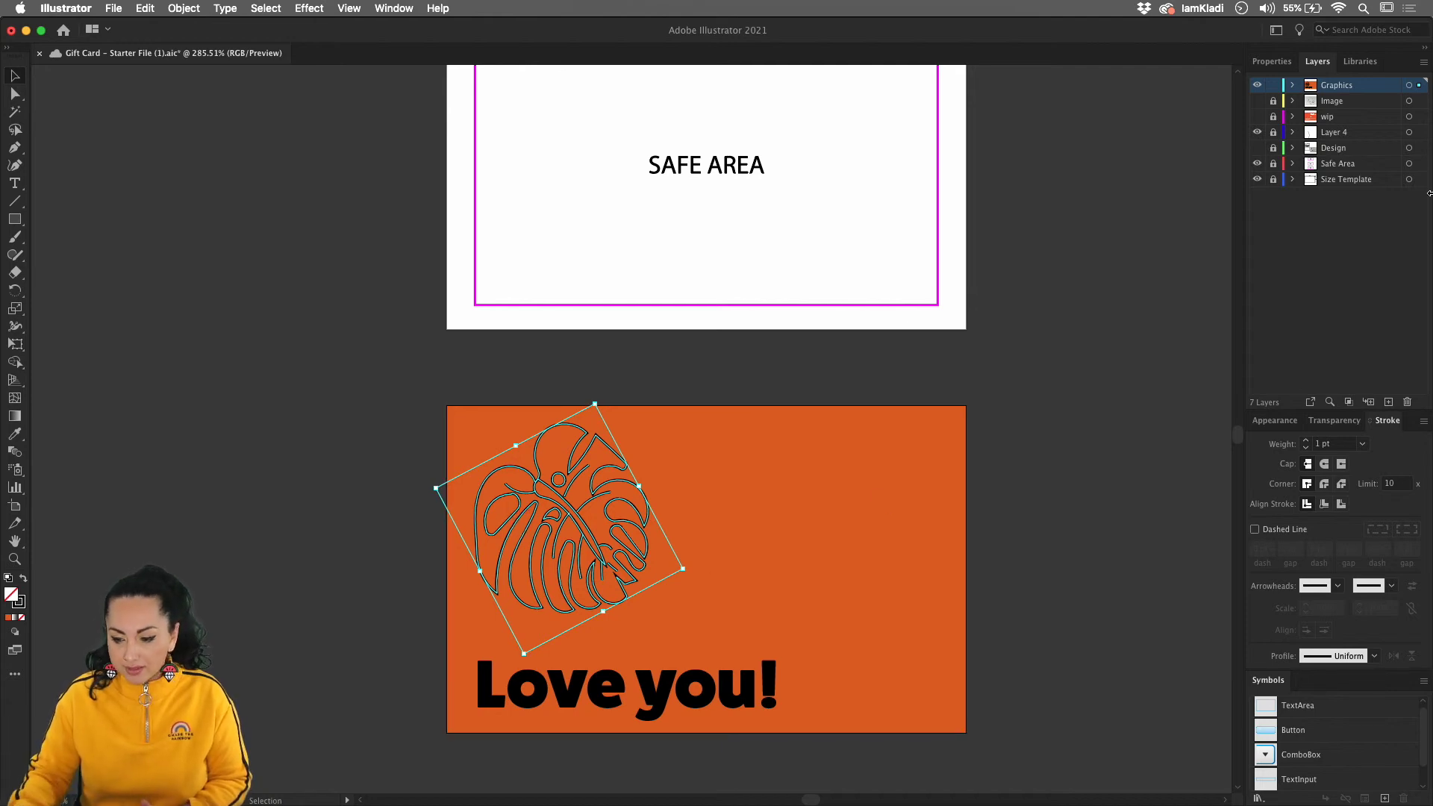
left_click(1271, 62)
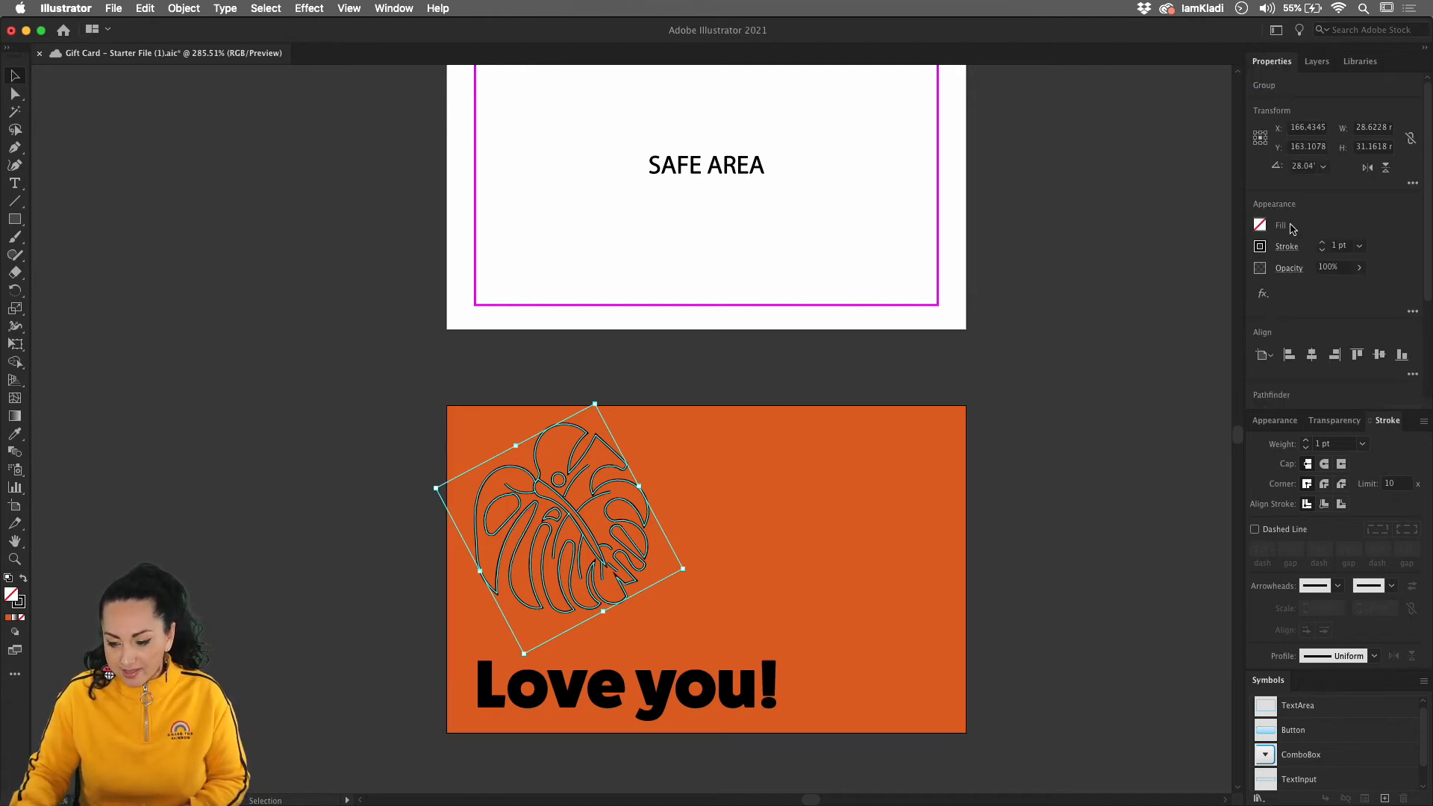
left_click(1291, 247)
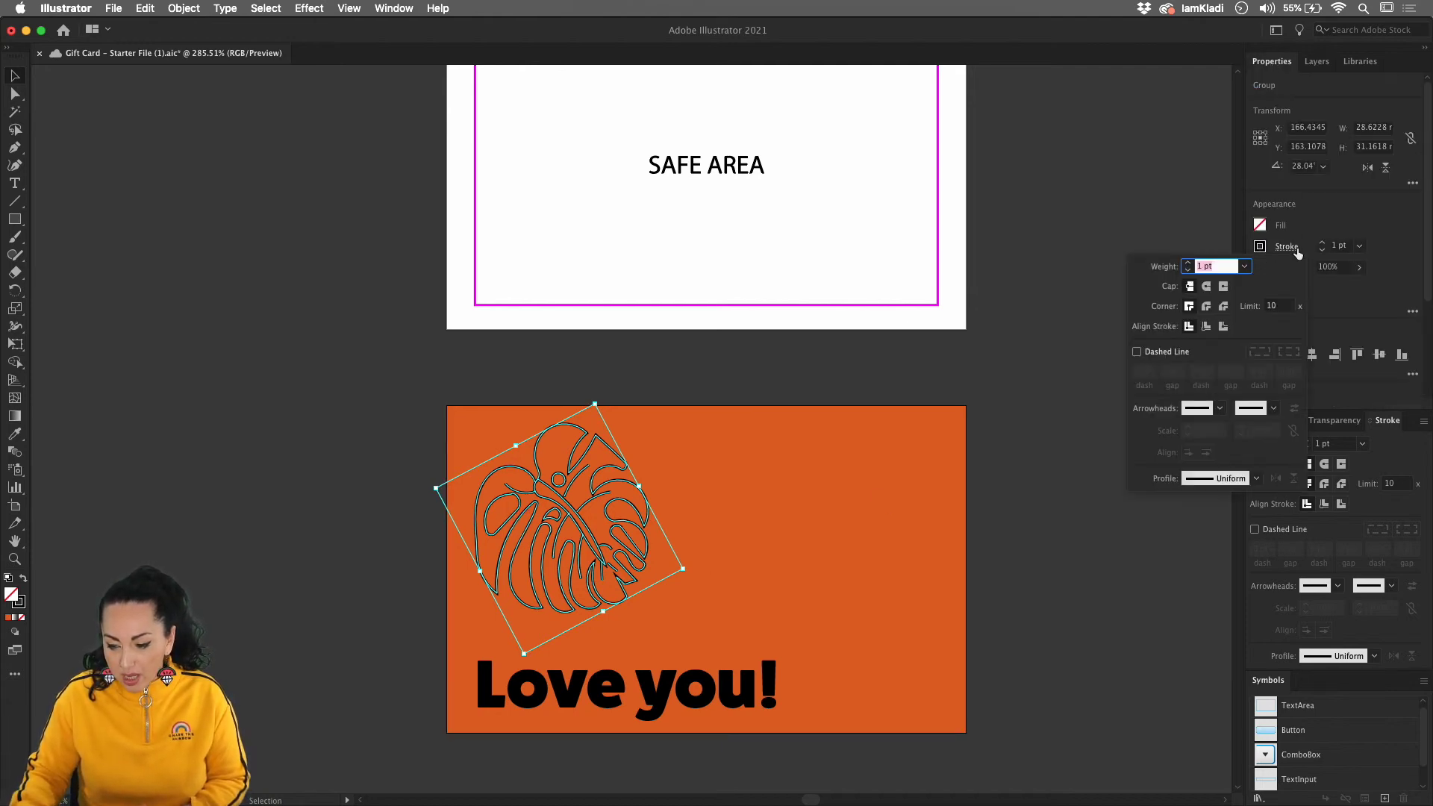
left_click(1206, 285)
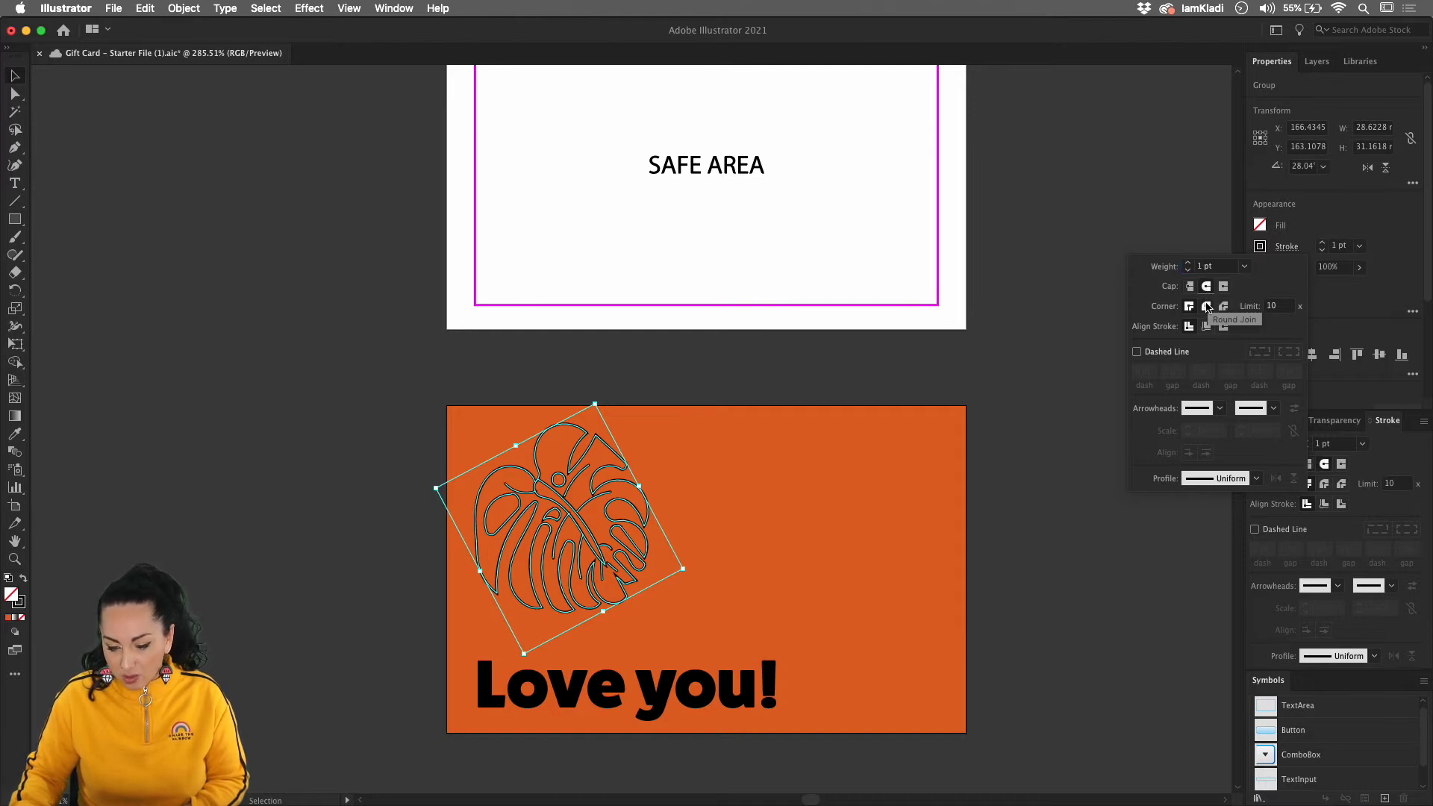
left_click(1208, 308)
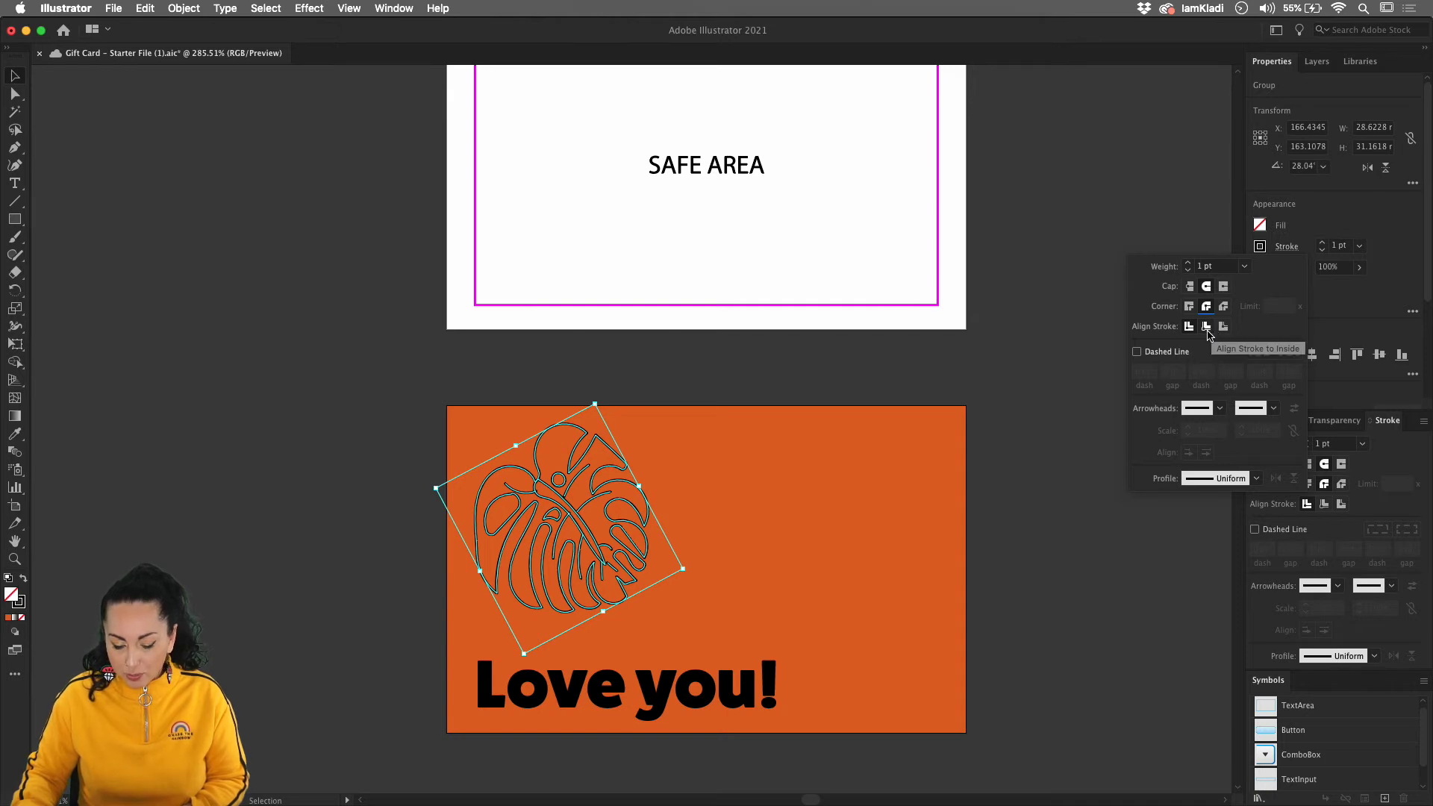
Align the leaf group's stroke to the outside of its paths and deselect it
left_click(1207, 327)
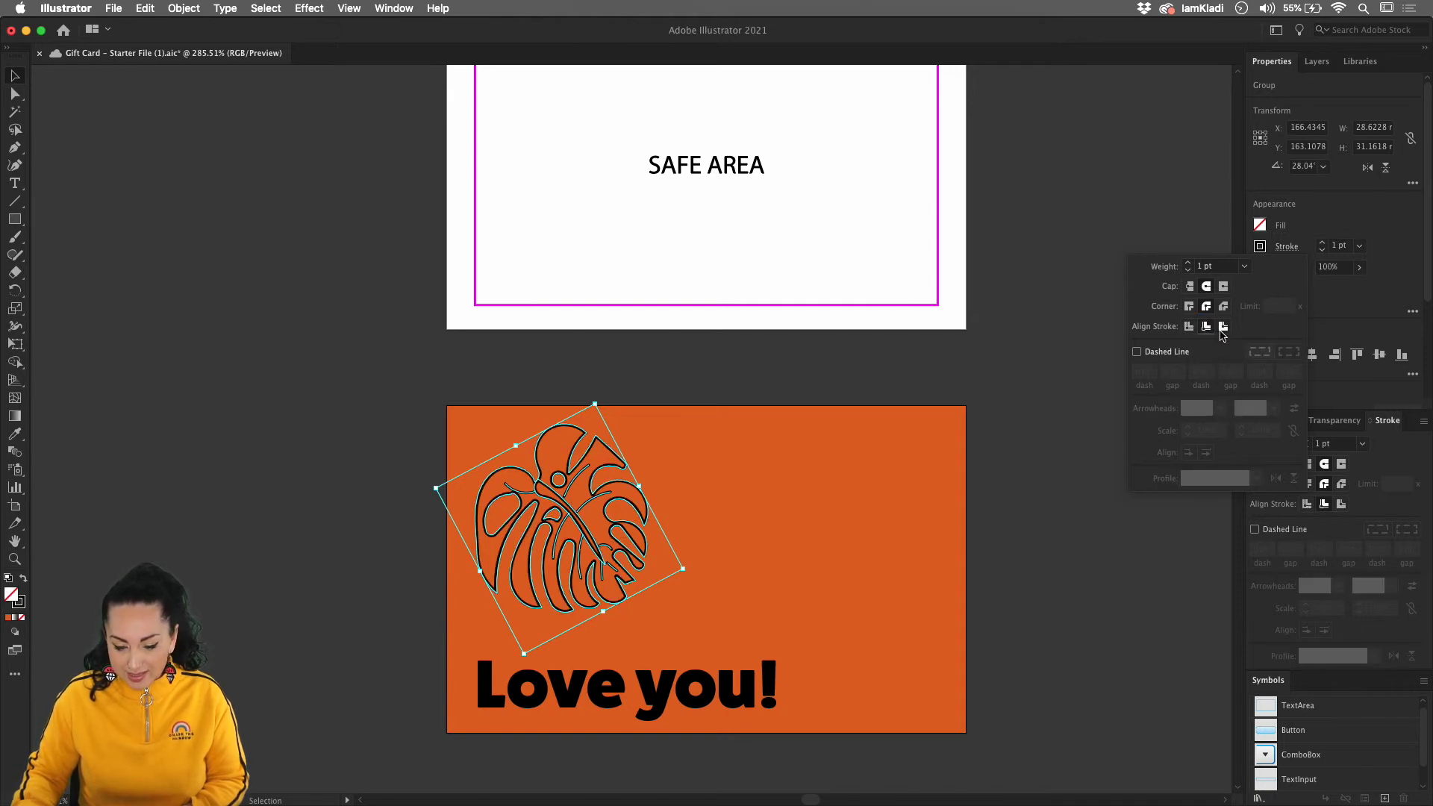
left_click(1223, 327)
left_click(1072, 546)
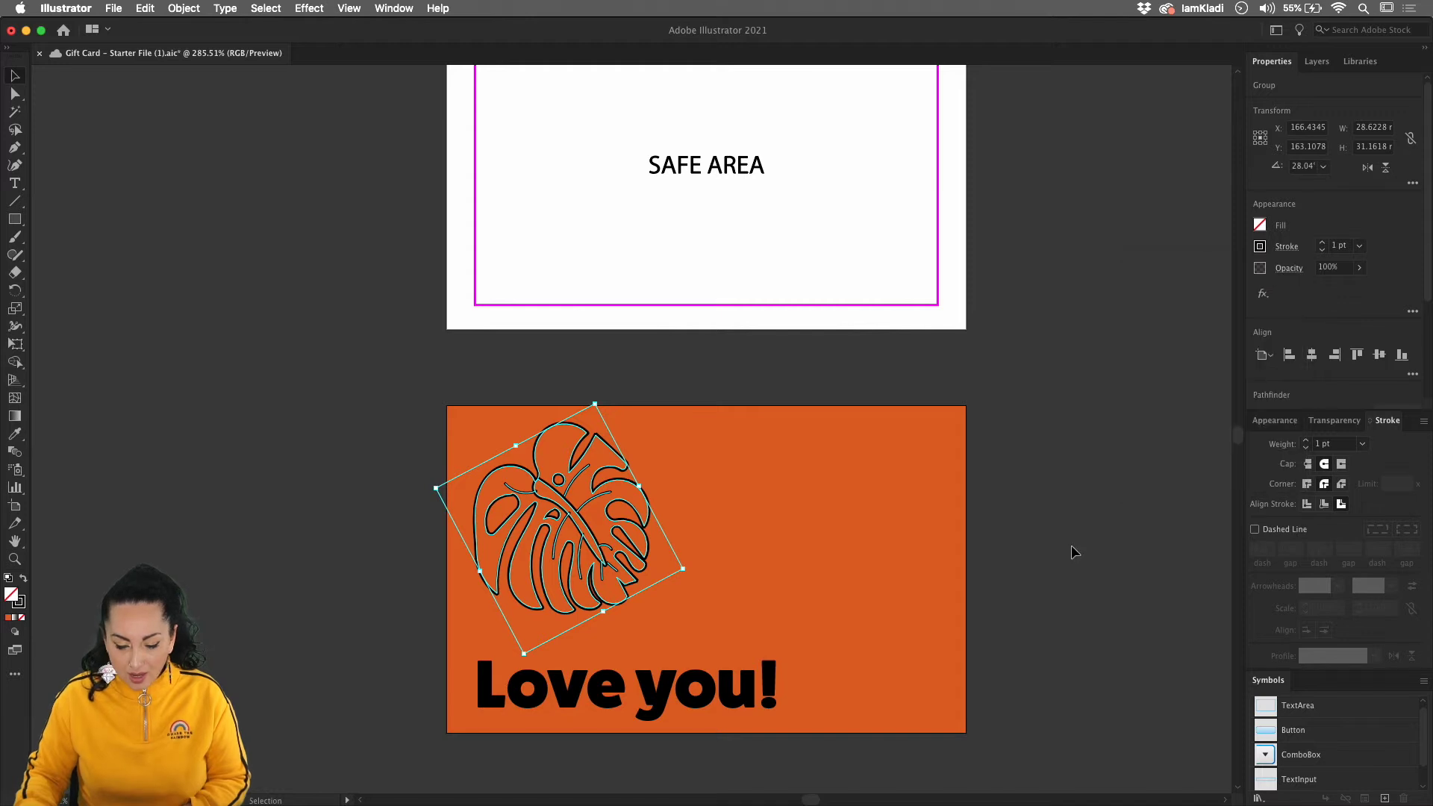
left_click(1057, 521)
Isolate the leaf group and nudge several vein lines slightly to adjust how they meet the midrib
left_click_drag(487, 448, 625, 436)
left_click(561, 469)
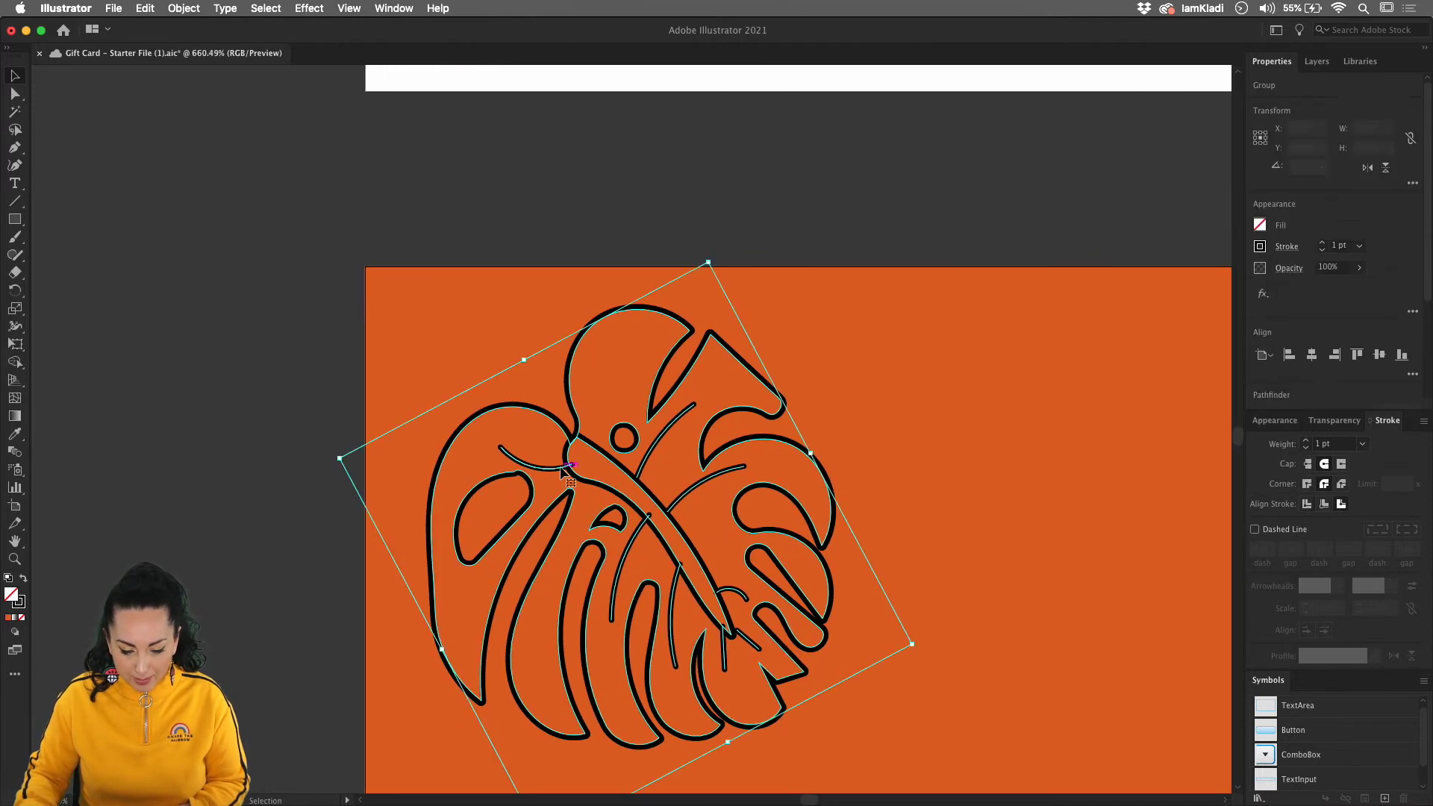
double_click(561, 469)
left_click_drag(553, 469, 547, 464)
left_click(637, 535)
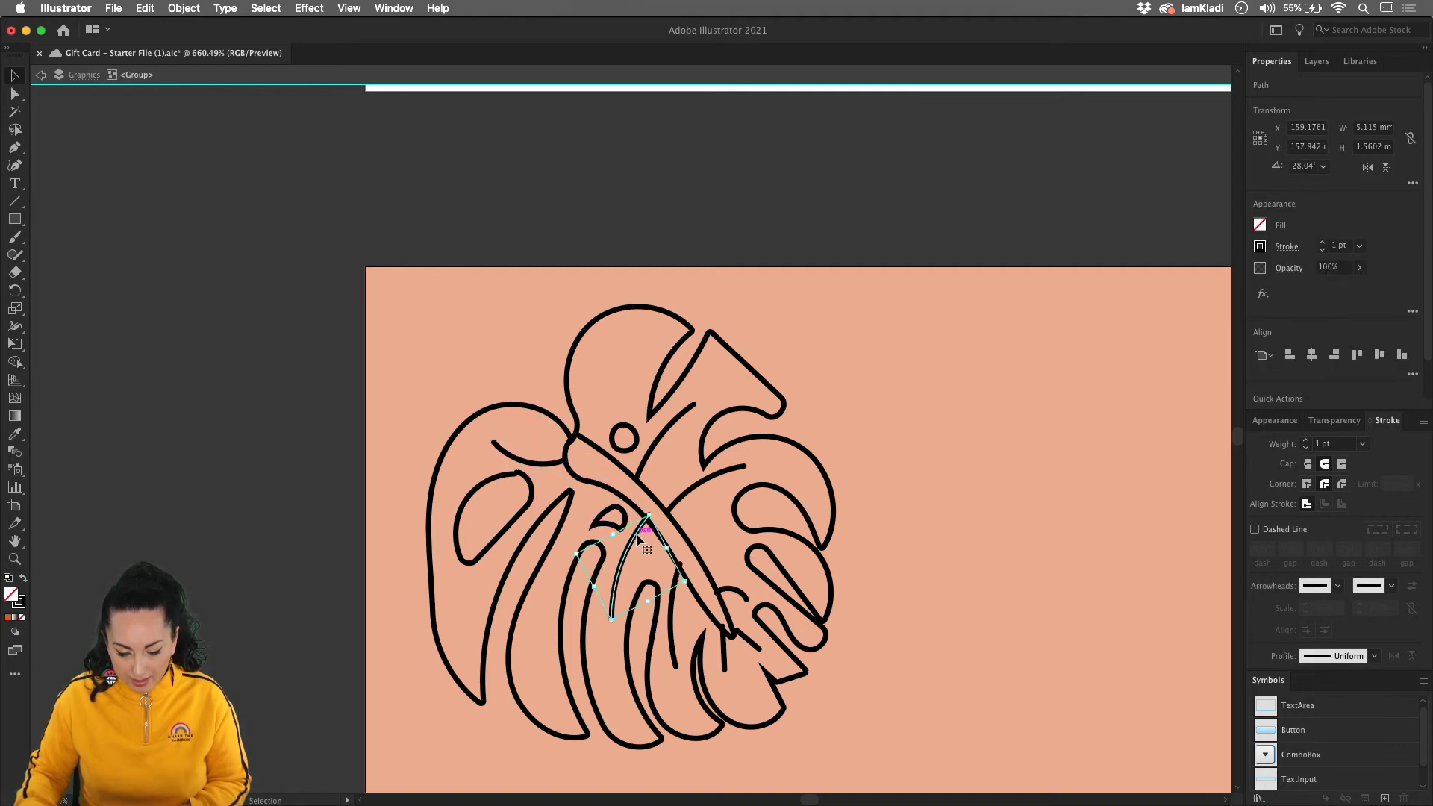
left_click_drag(635, 535, 725, 586)
left_click_drag(723, 644, 725, 654)
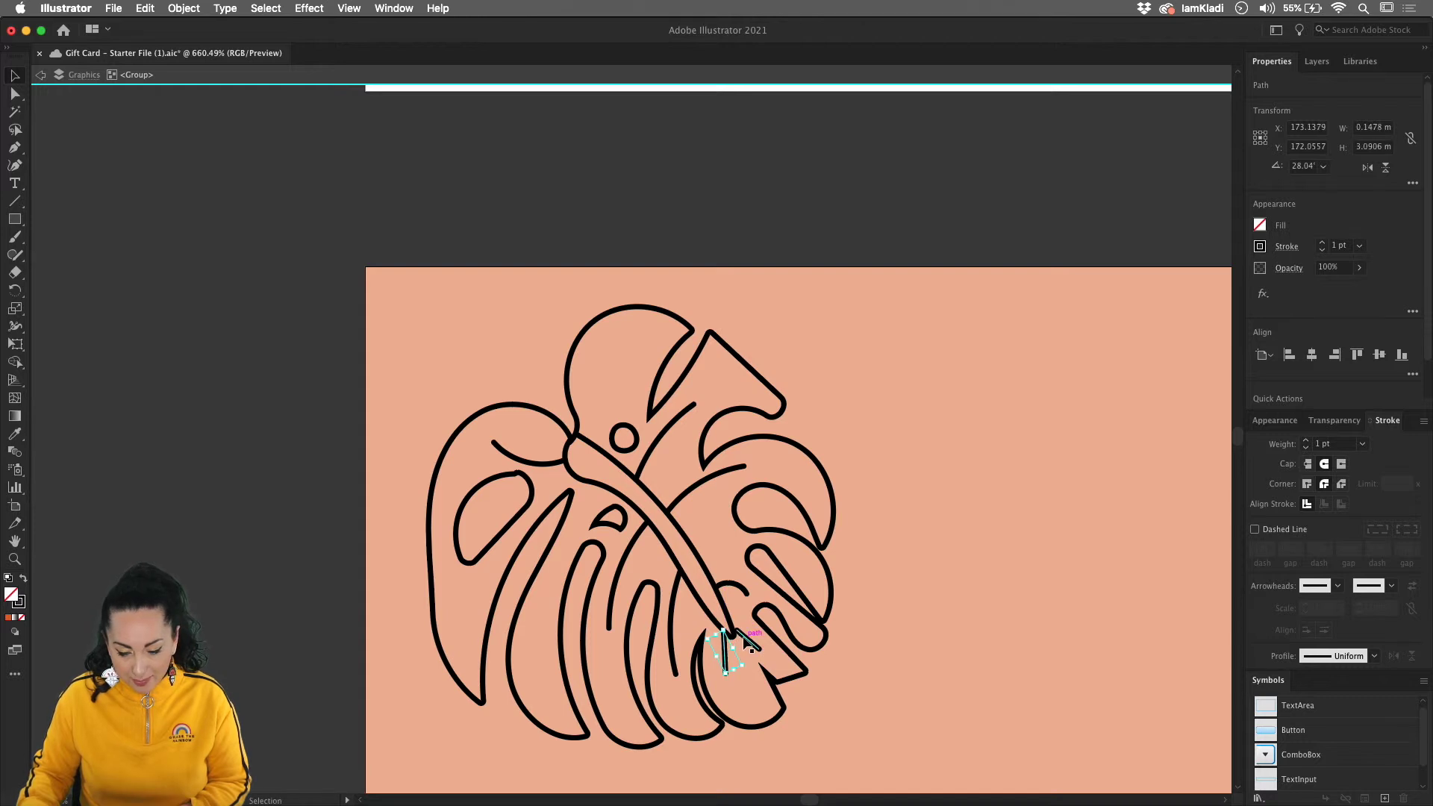
Shift the whole leaf outline slightly to the left with Direct Selection, then deselect it
left_click(554, 409)
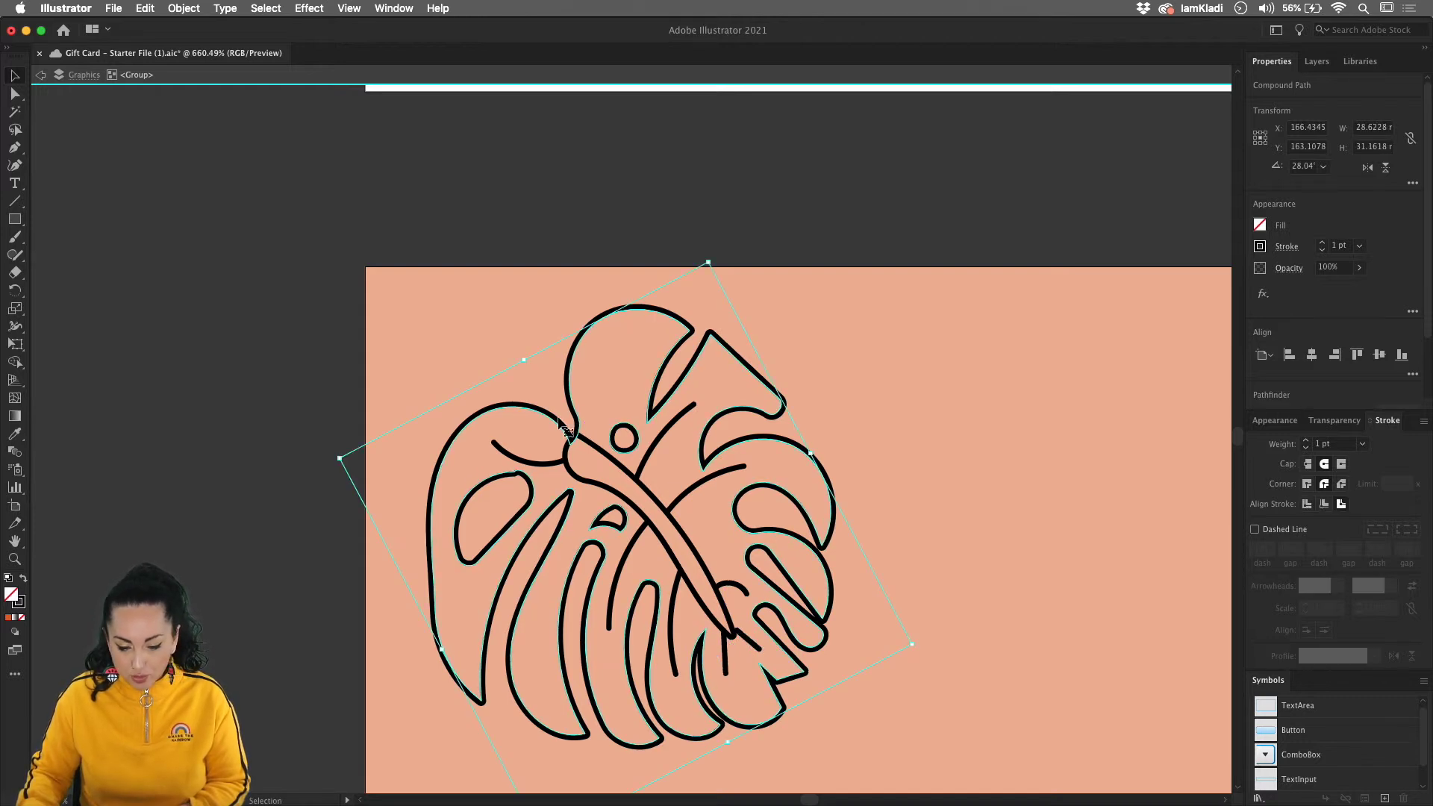
key("a")
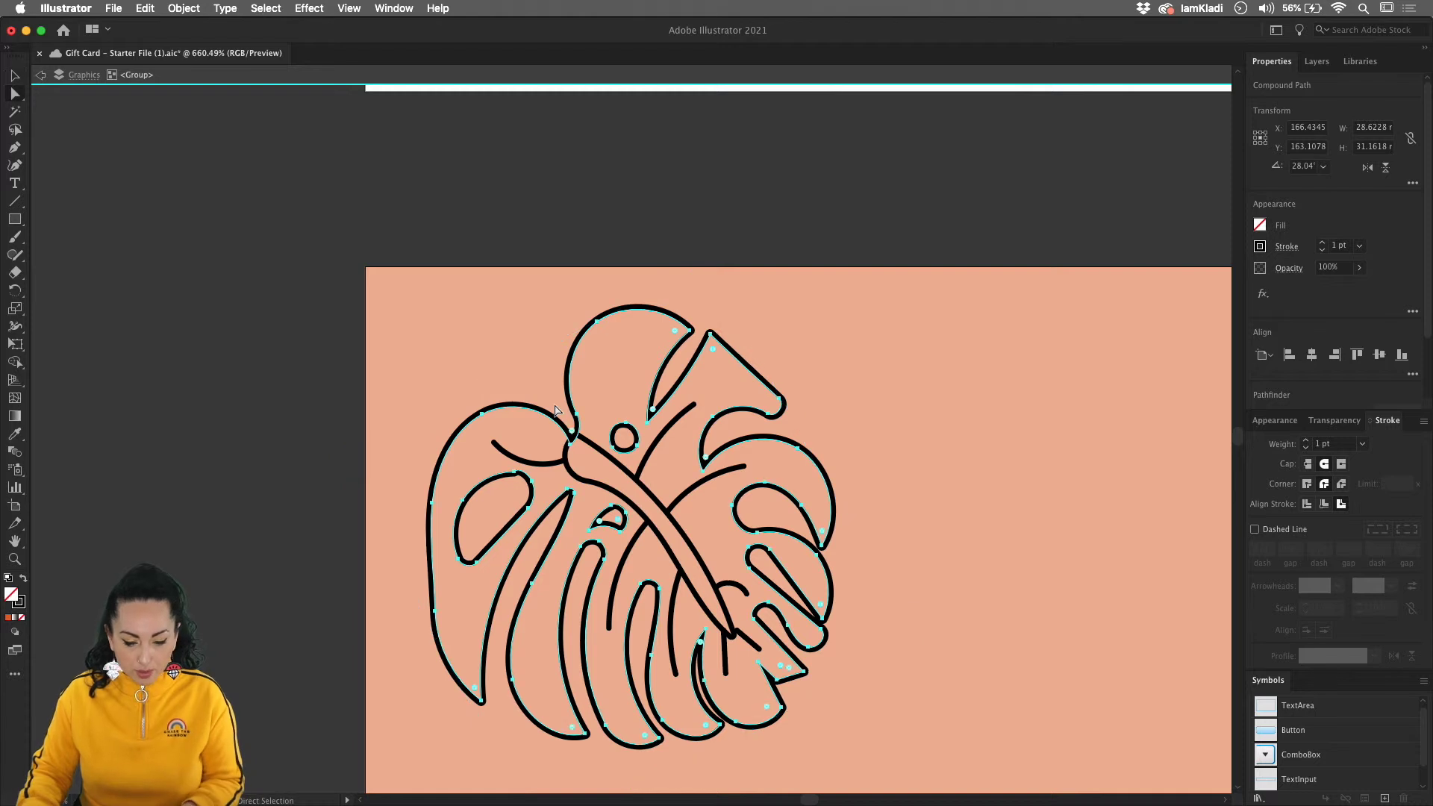
left_click_drag(569, 445, 566, 449)
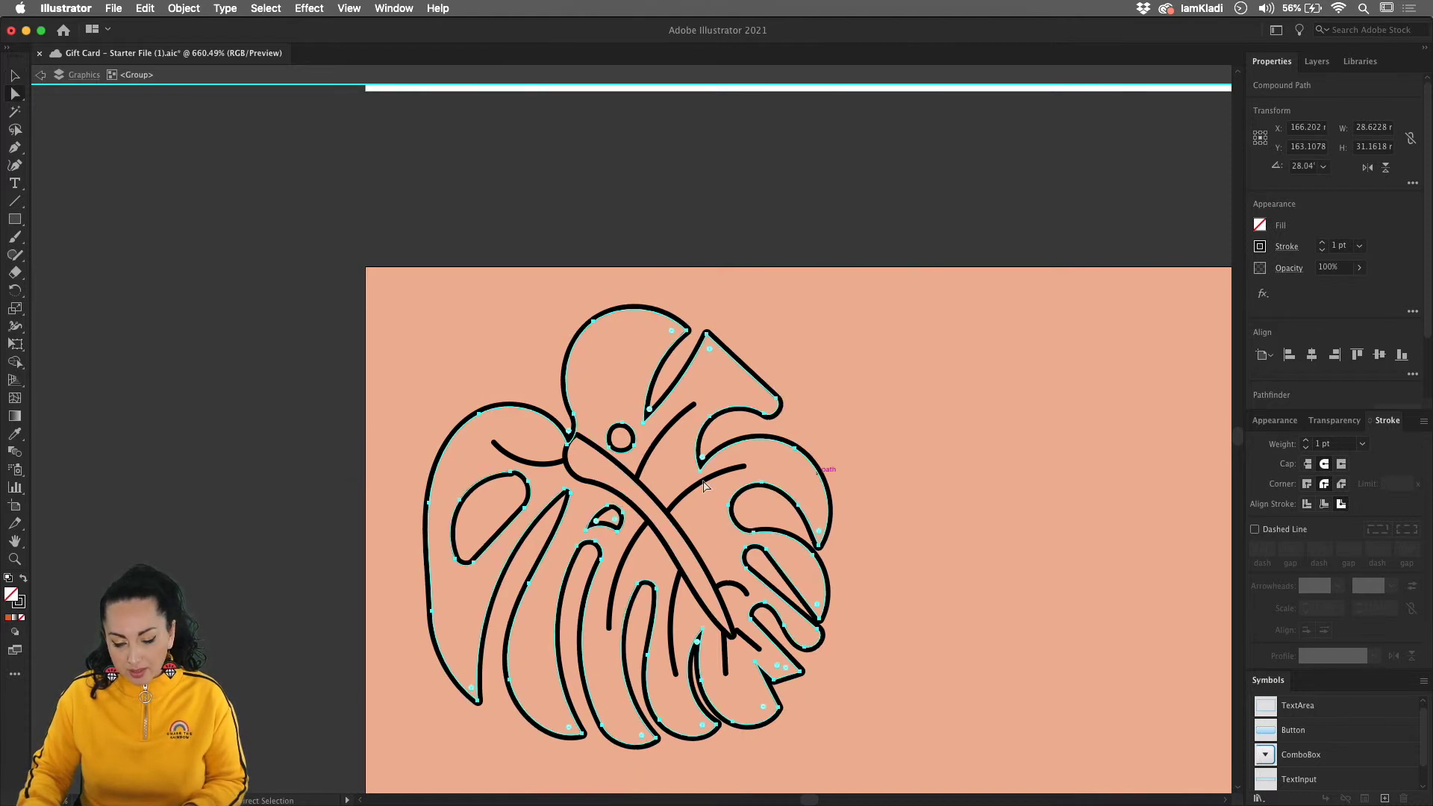
left_click(948, 582)
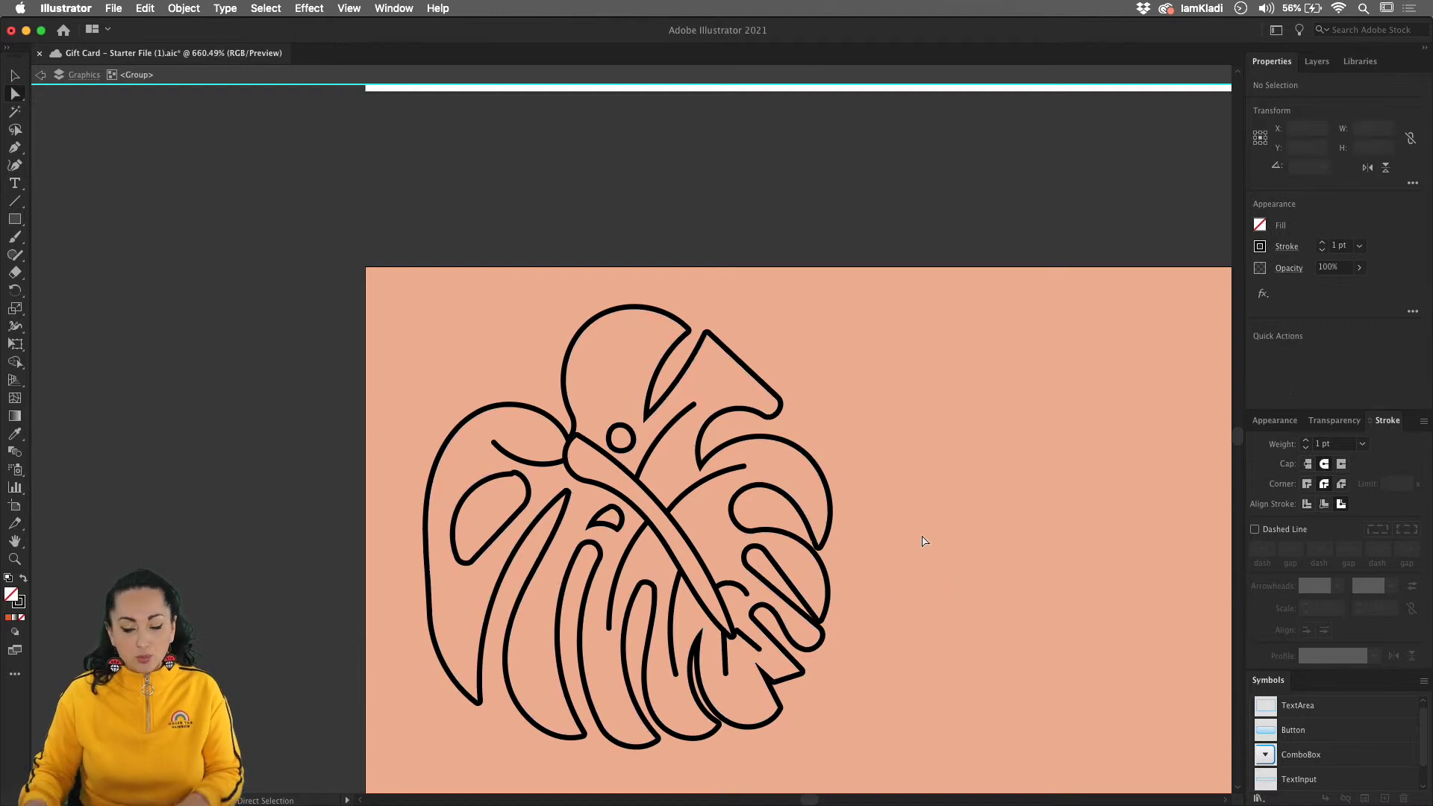
Fill the leaf outline with green 02892B
key("v")
scroll(923, 545, "down", 5)
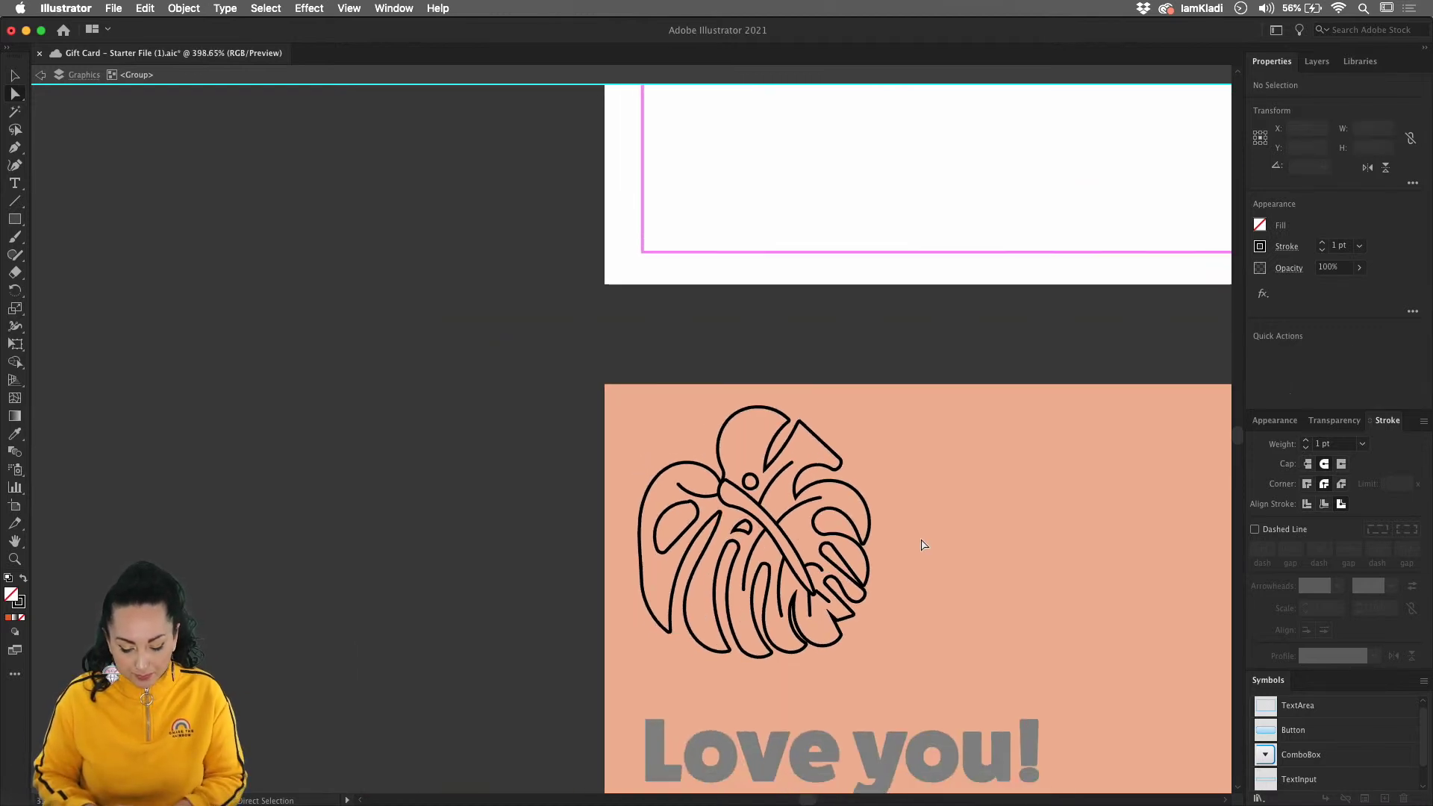
left_click(860, 494)
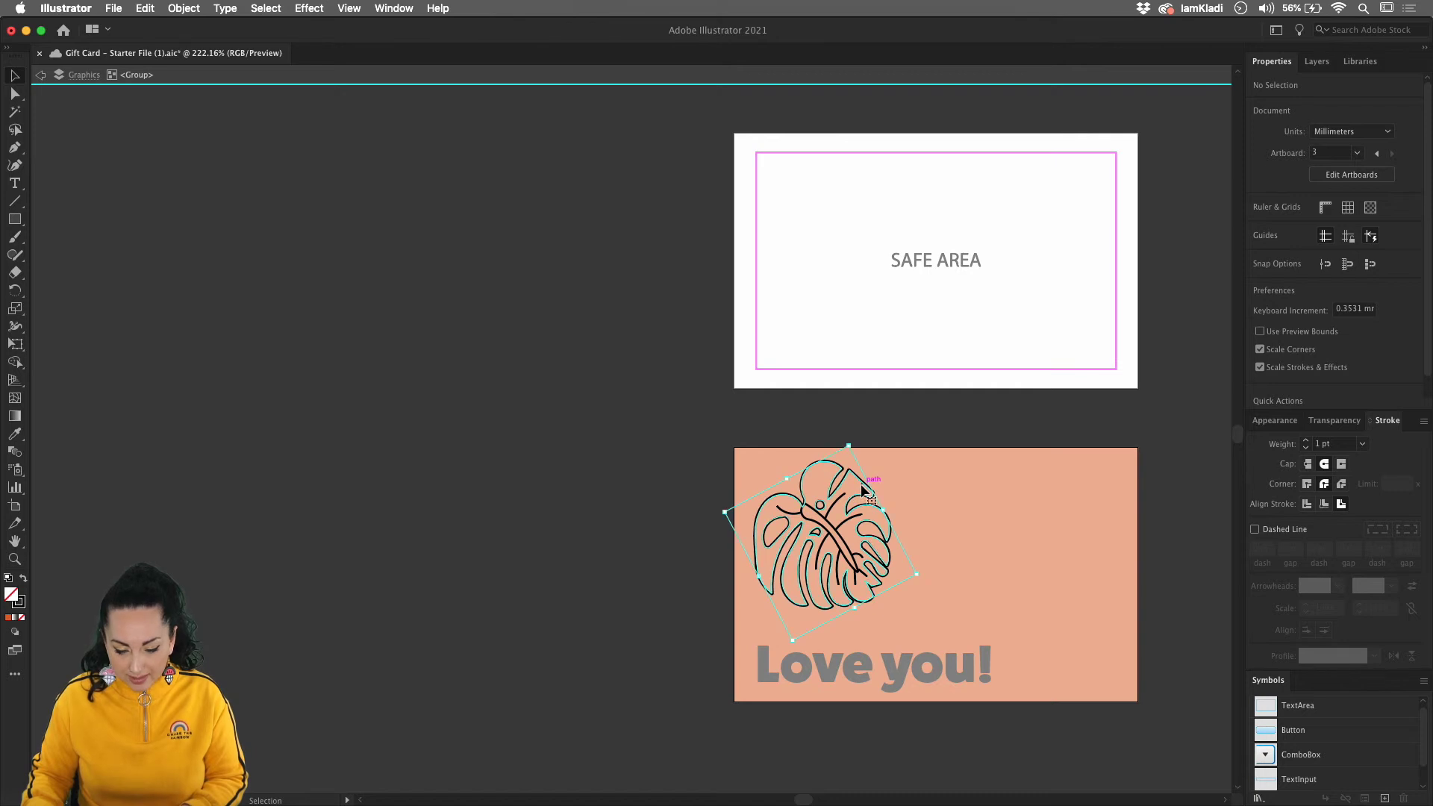
double_click(17, 601)
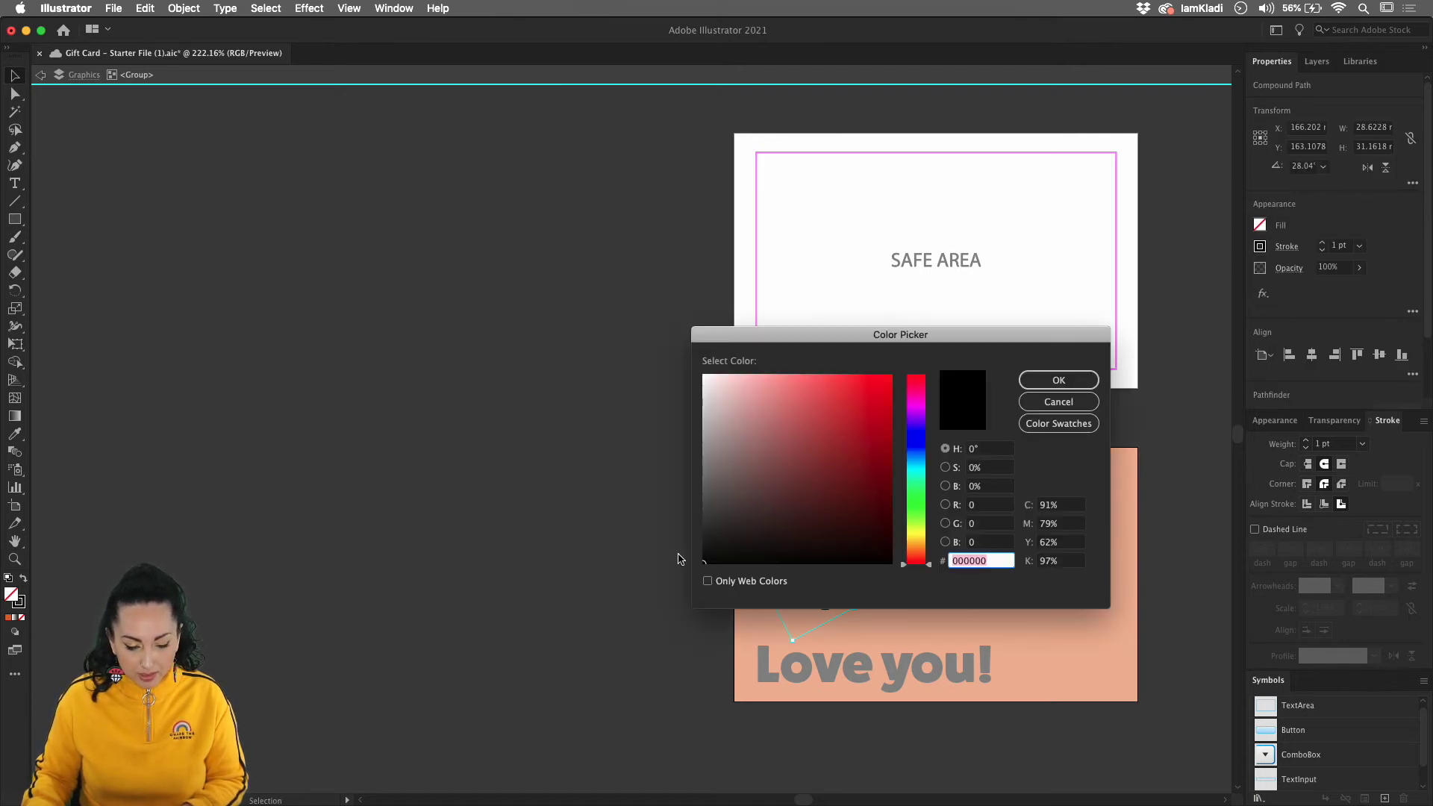
left_click(916, 412)
left_click_drag(918, 334, 396, 294)
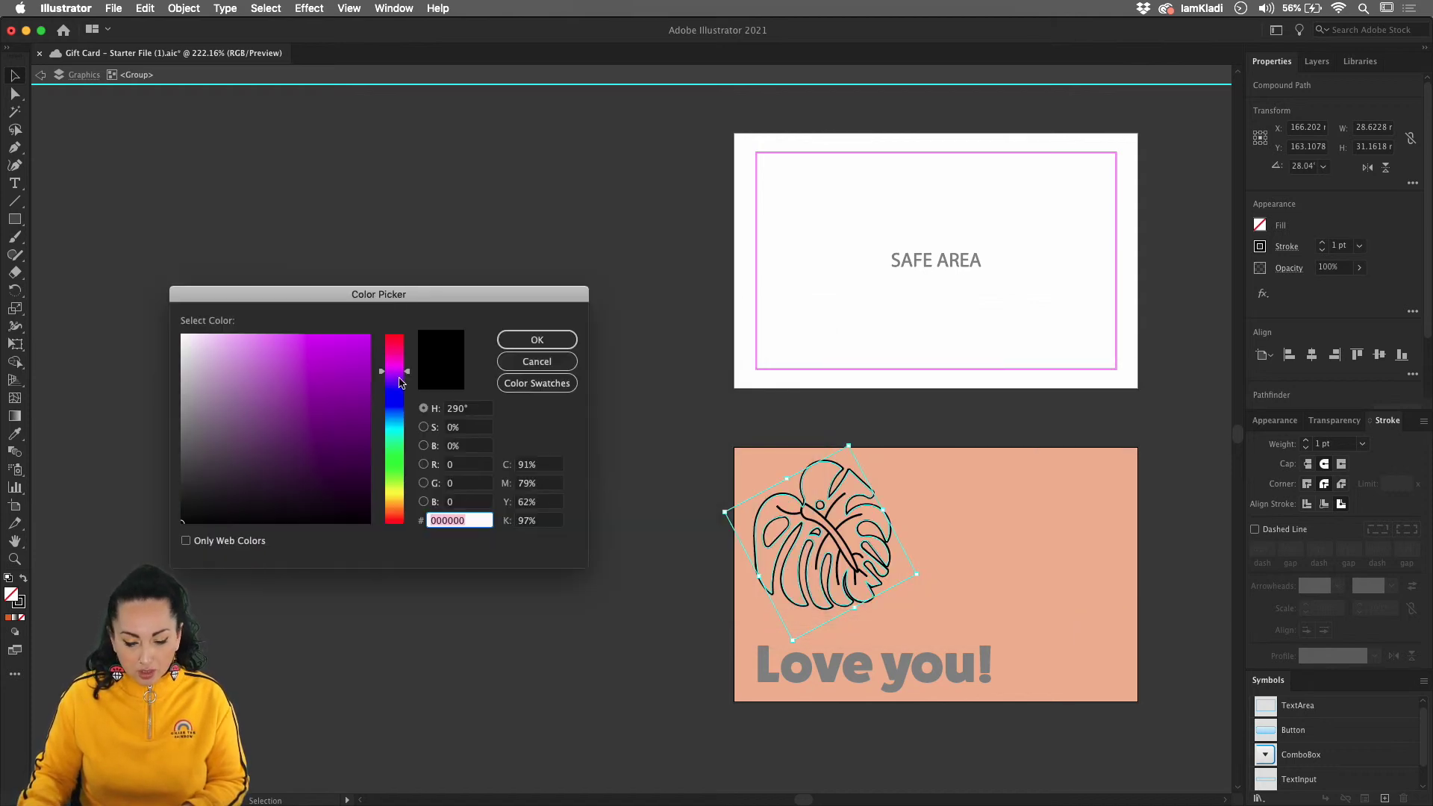
left_click(399, 451)
left_click(370, 420)
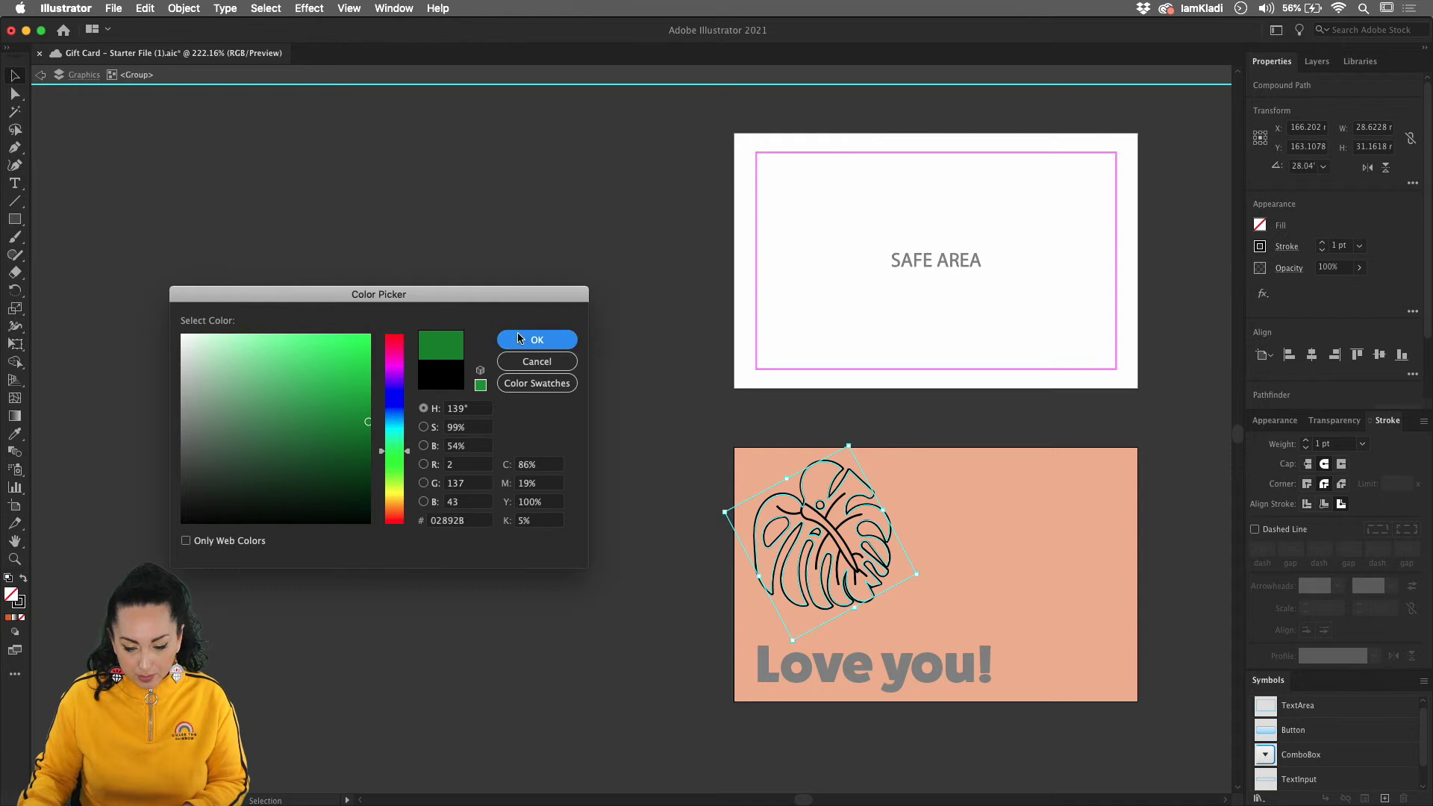
left_click(518, 335)
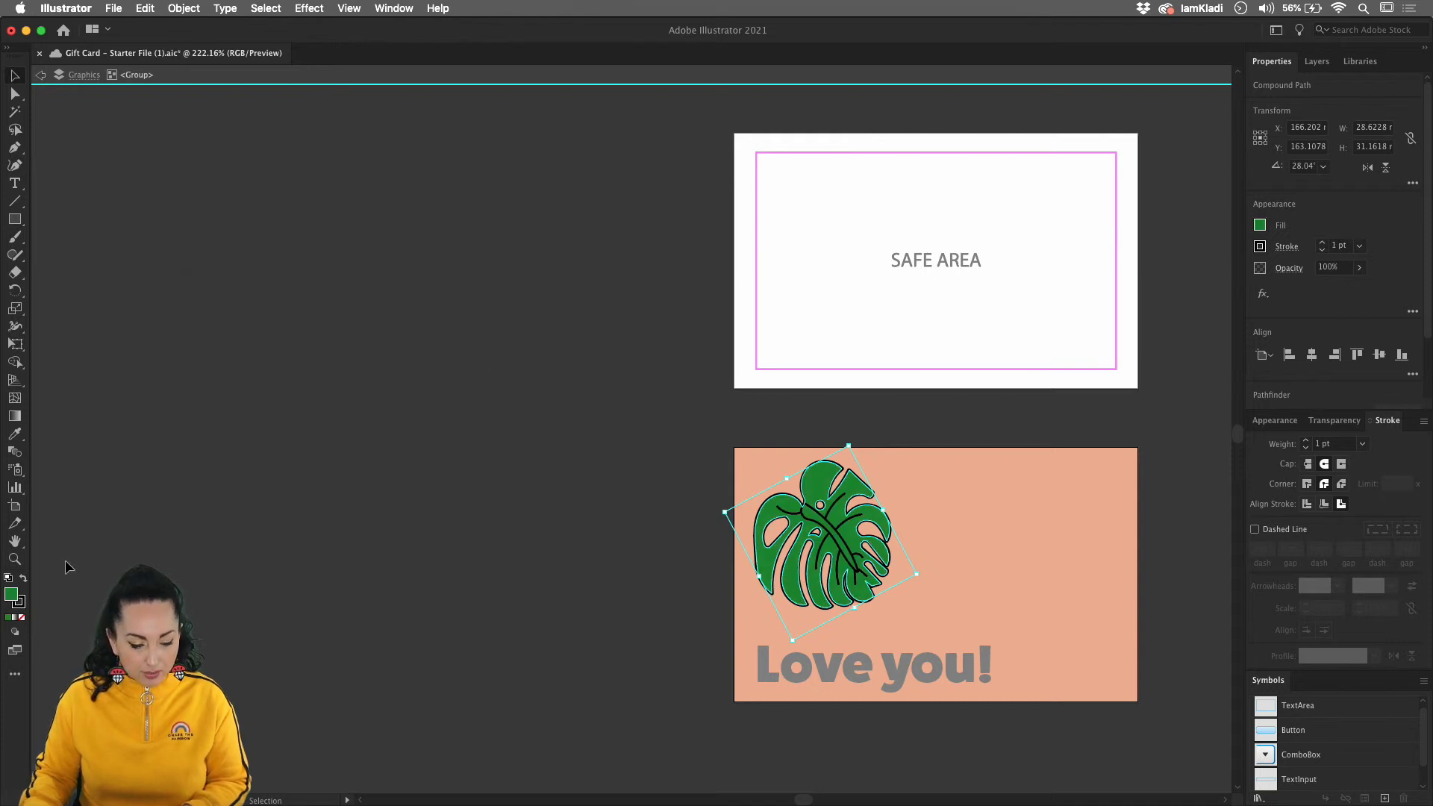
Remove the stroke from the green leaf shape and deselect it
left_click(23, 605)
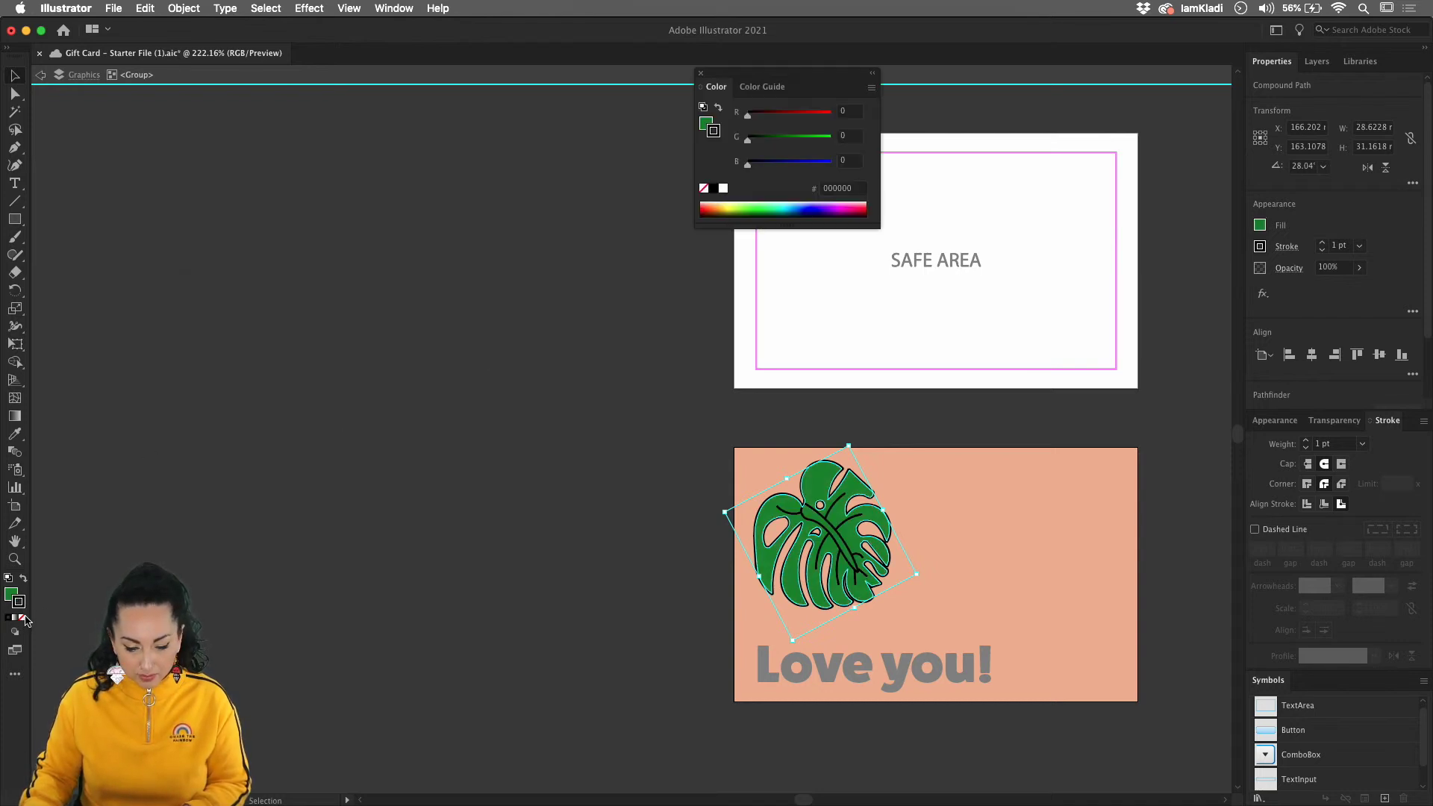
left_click(22, 618)
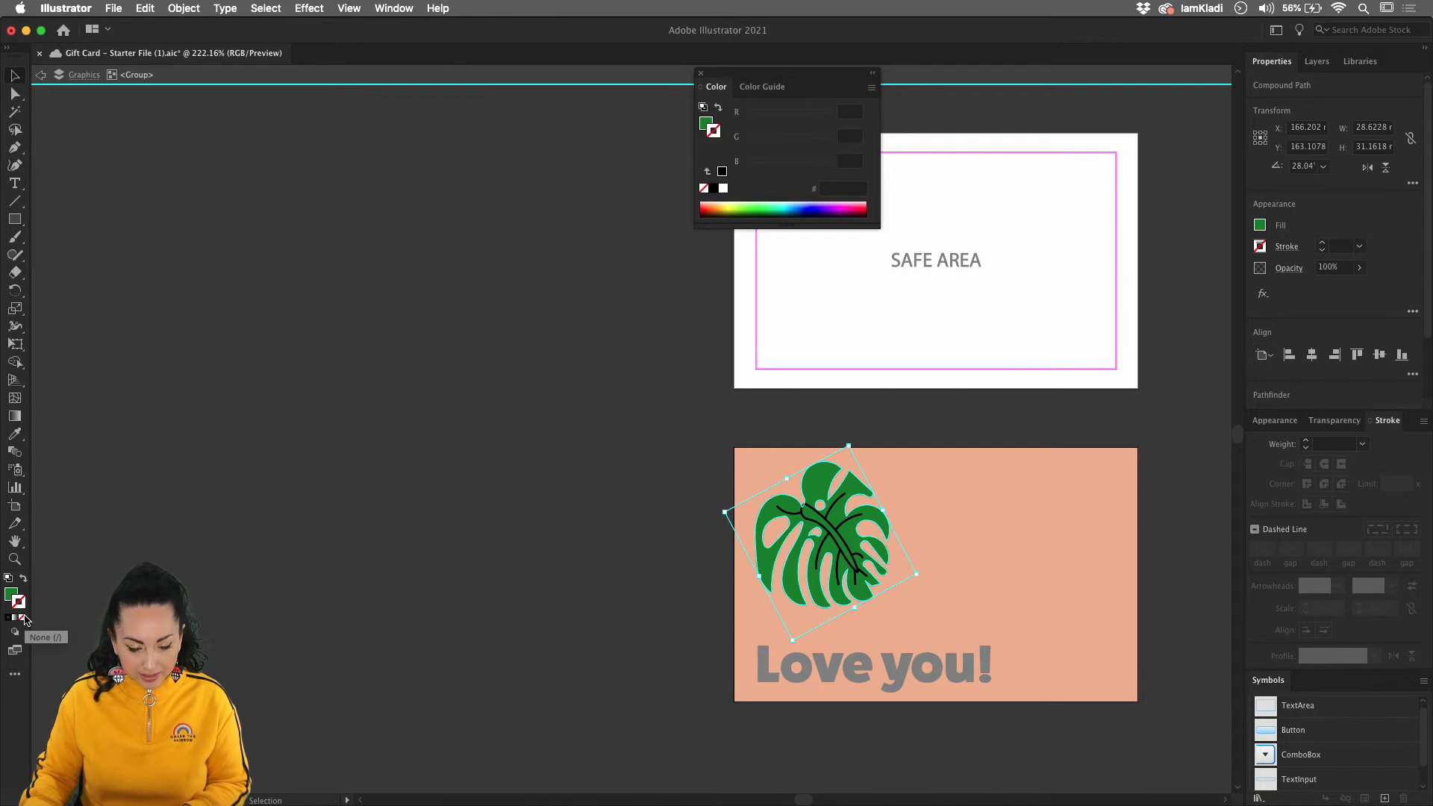
left_click(251, 619)
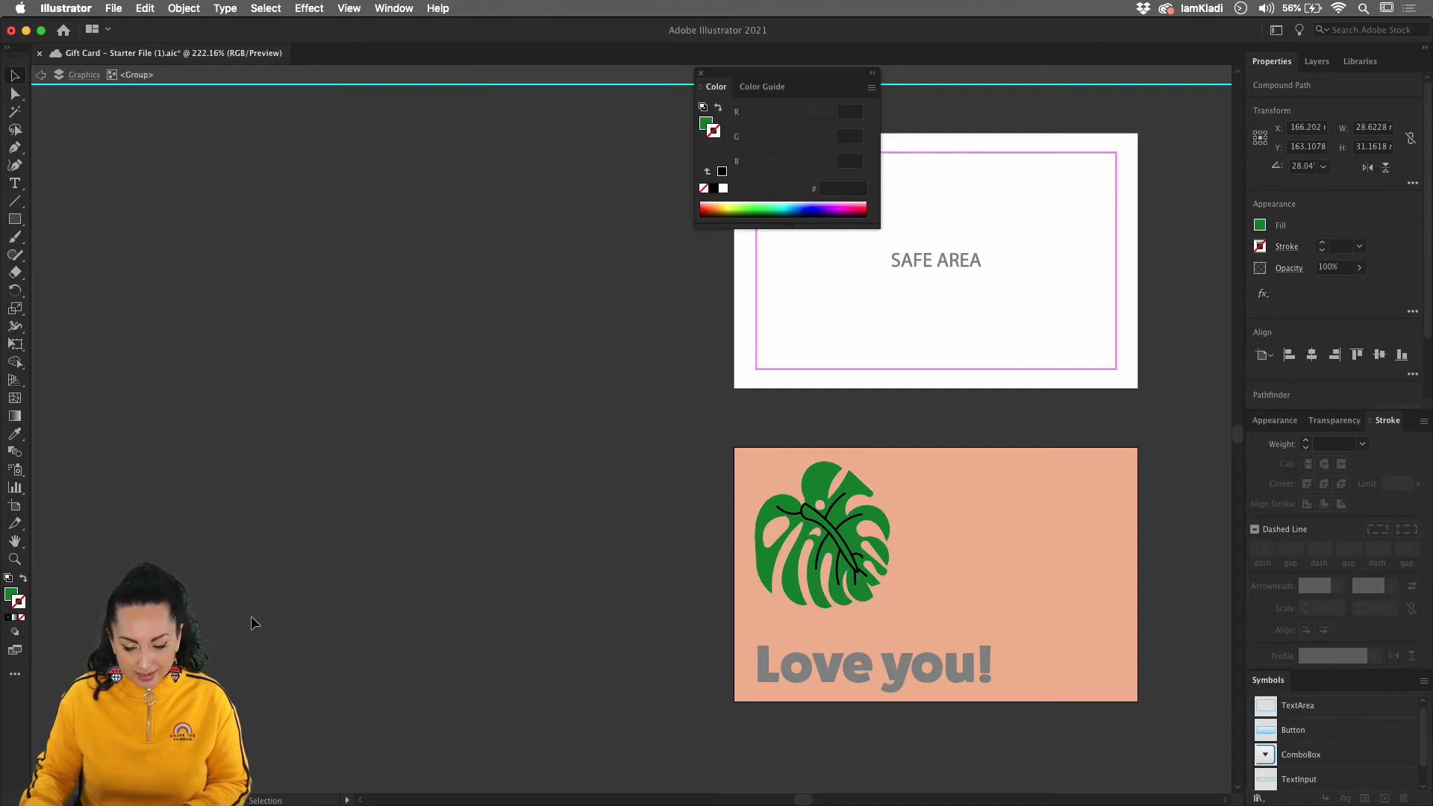
Swap the fill and stroke of the leaf's midrib to make it a solid black shape without a stroke
scroll(569, 570, "right", 5)
key("z")
left_click_drag(657, 495, 657, 496)
key("v")
left_click(741, 613)
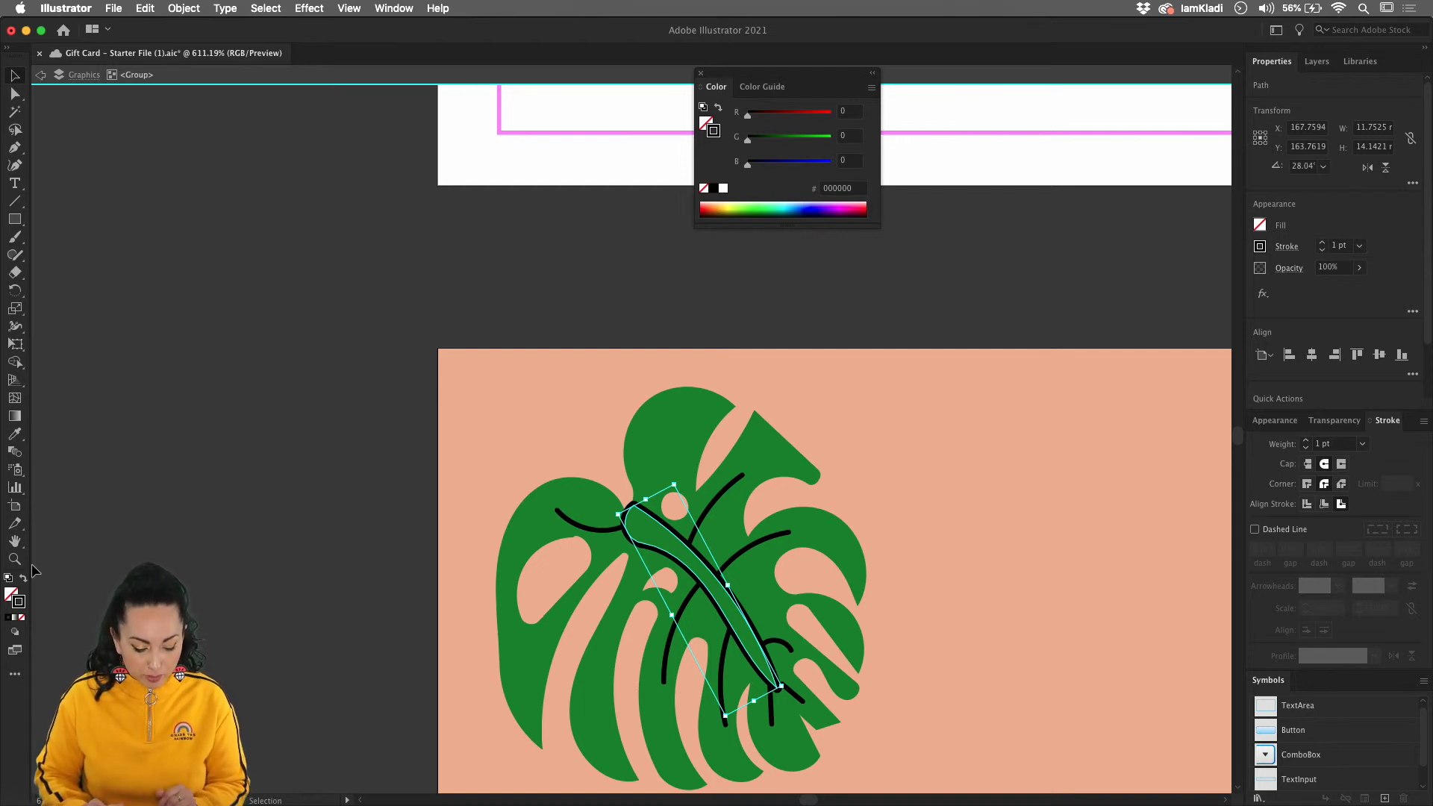
key("shift+x")
key("shift+x")
key("shift+x")
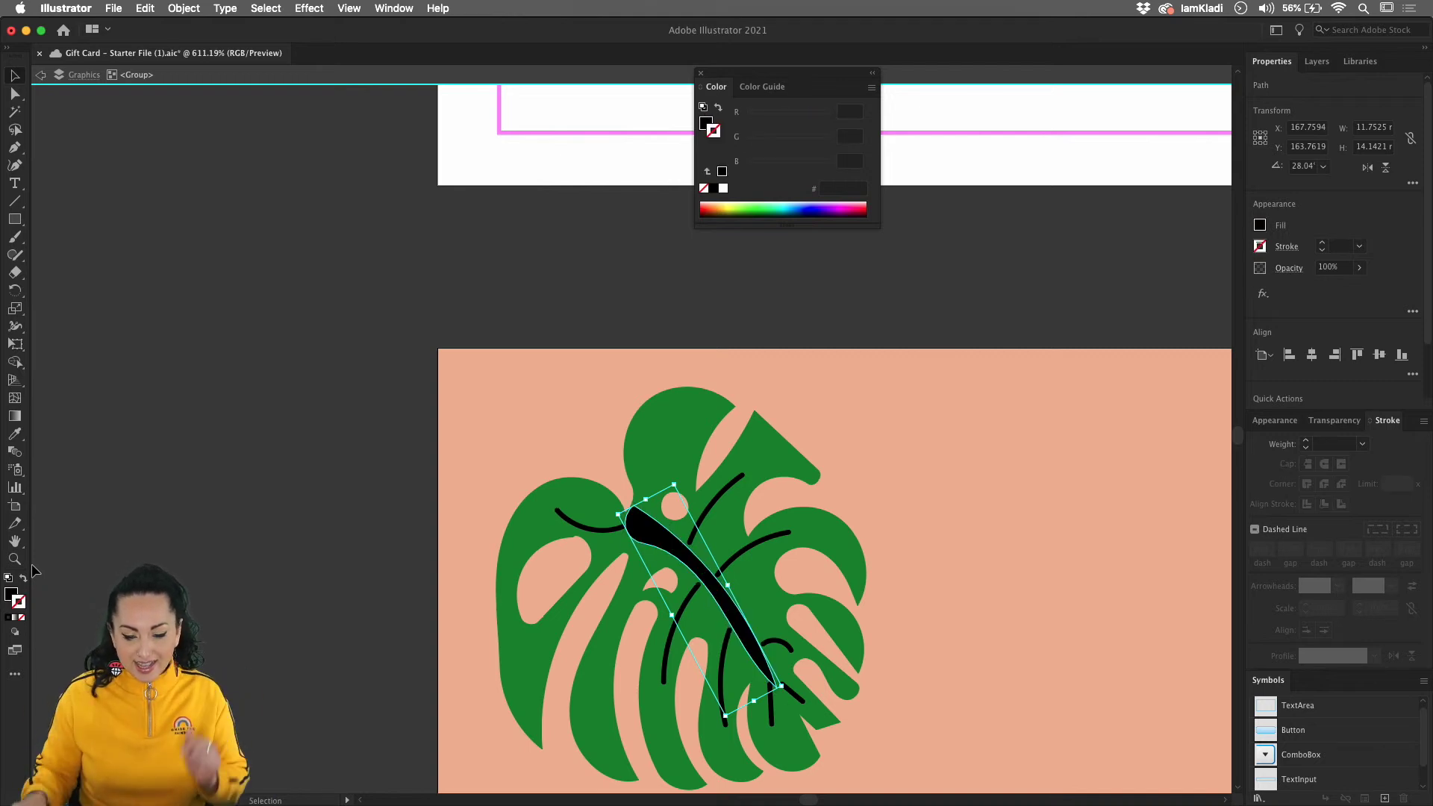
Fill the midrib with orange E79B00 and leave its stroke set to none
left_click(724, 201)
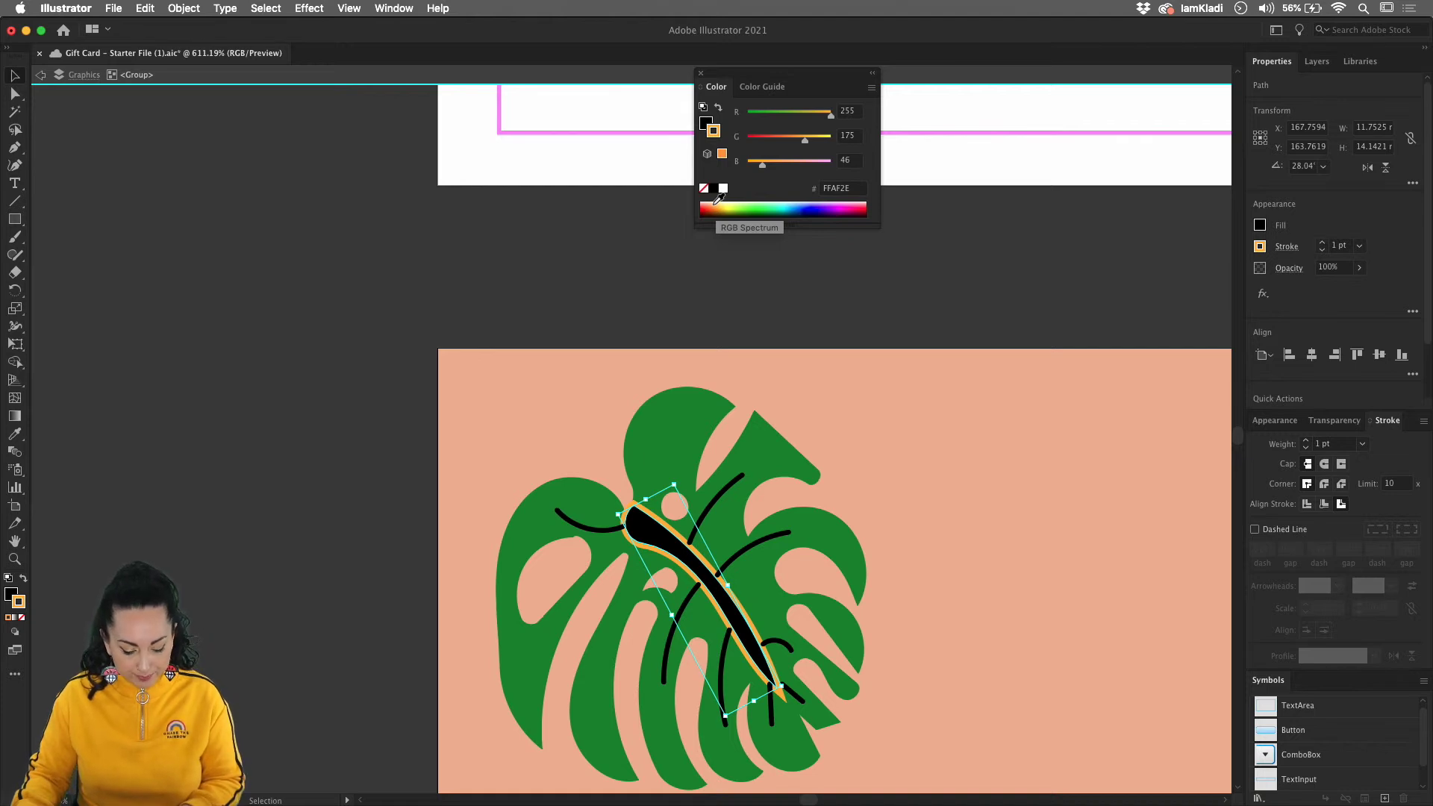
key("slash")
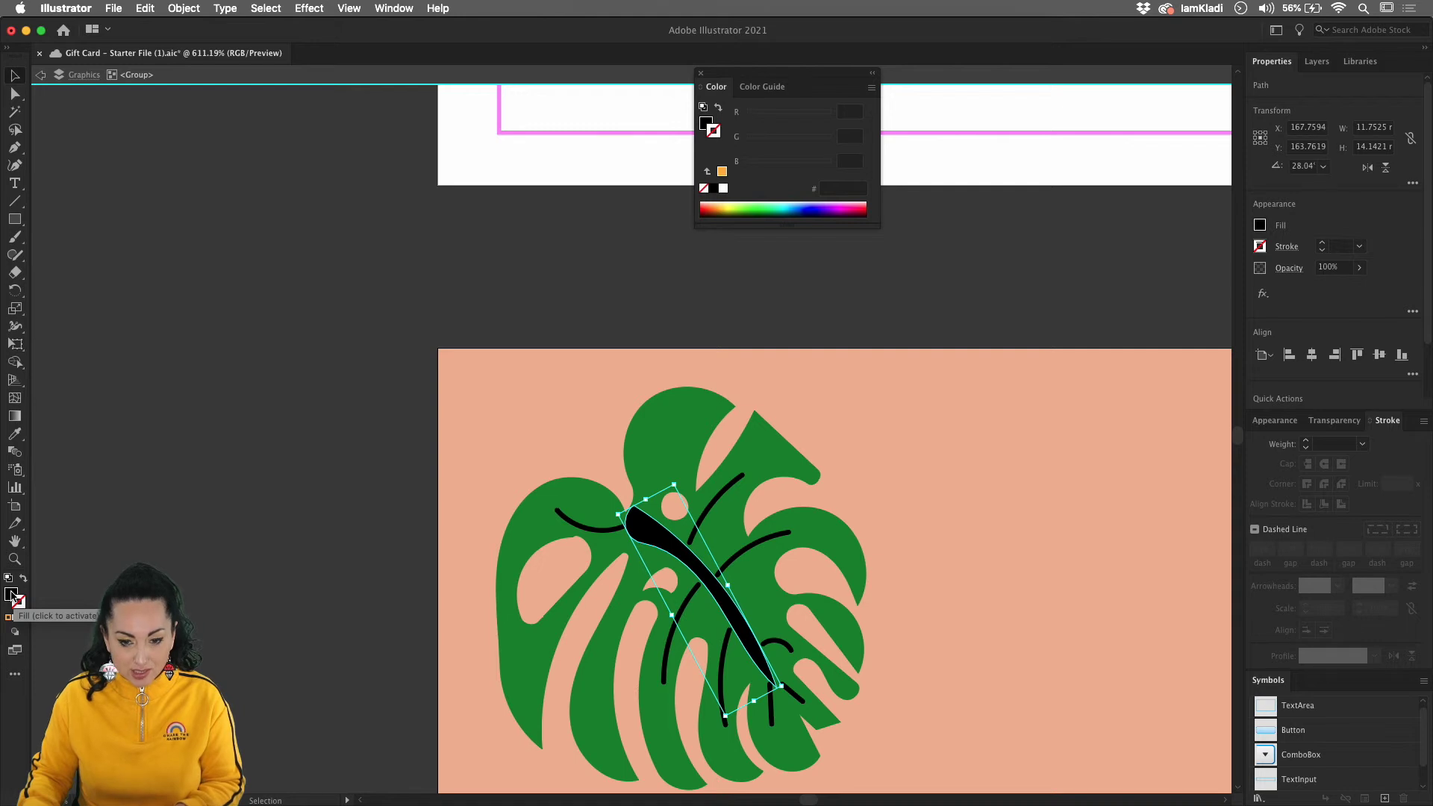
key("x")
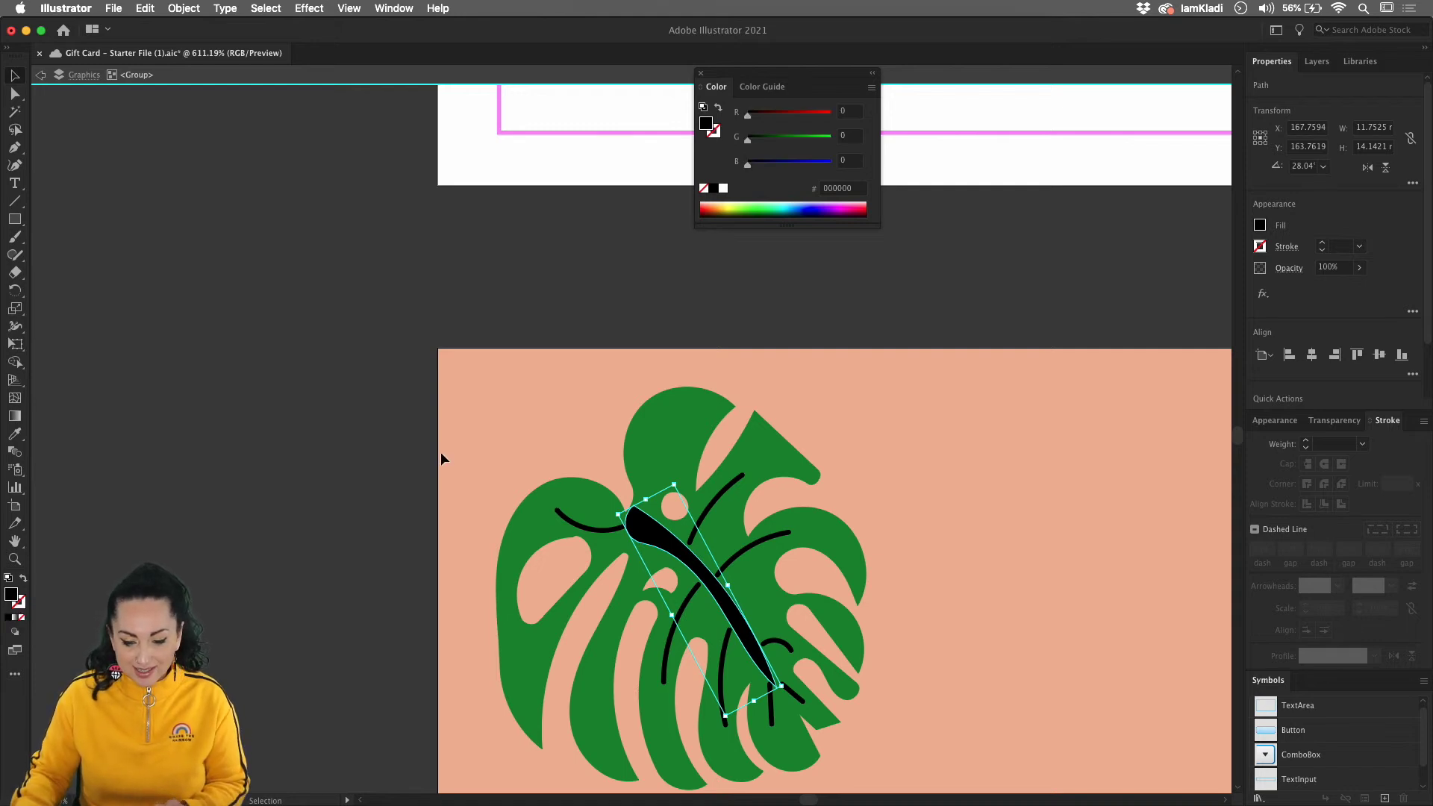
left_click(720, 203)
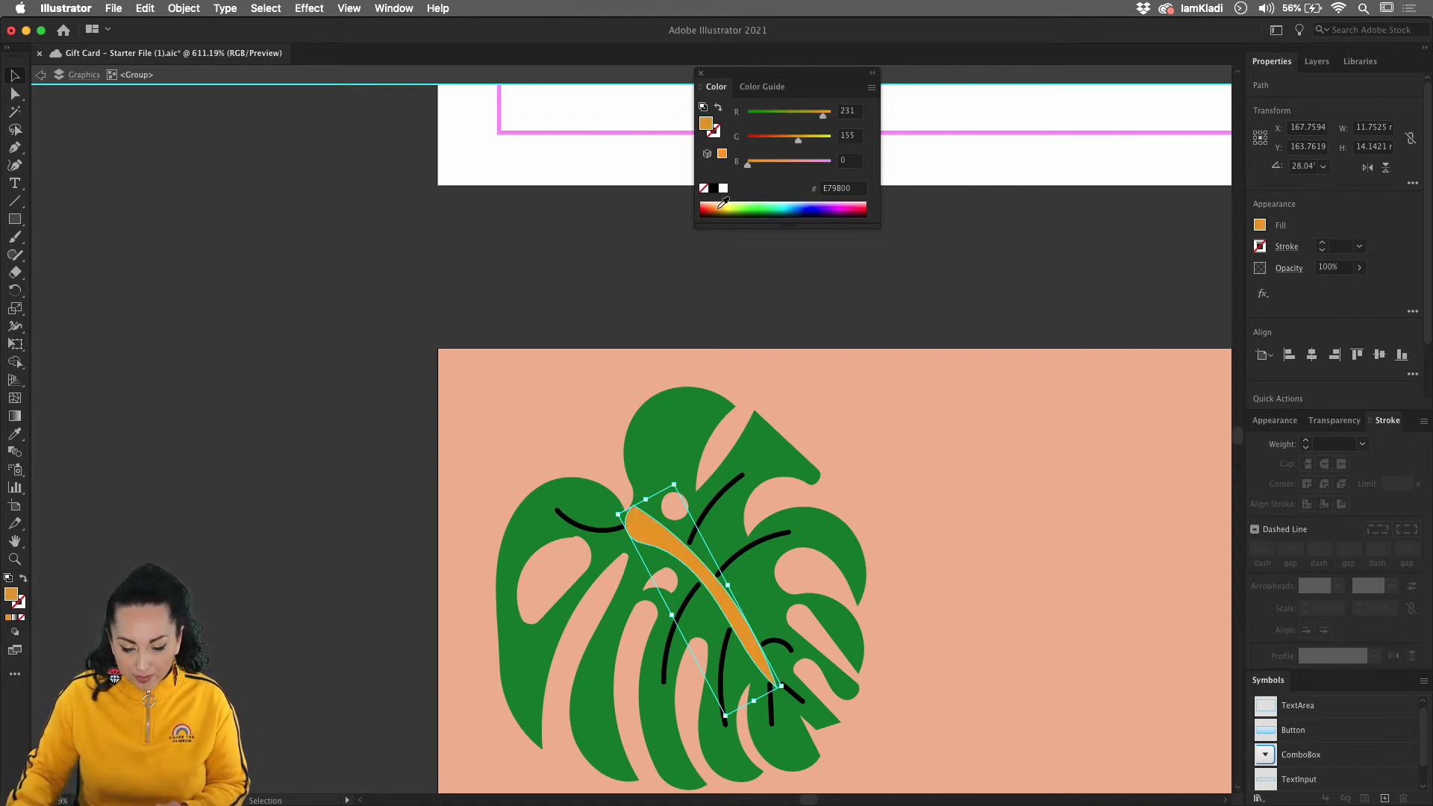
Select all the black vein lines on the leaf and convert them to filled shapes with Outline Stroke
left_click(727, 494)
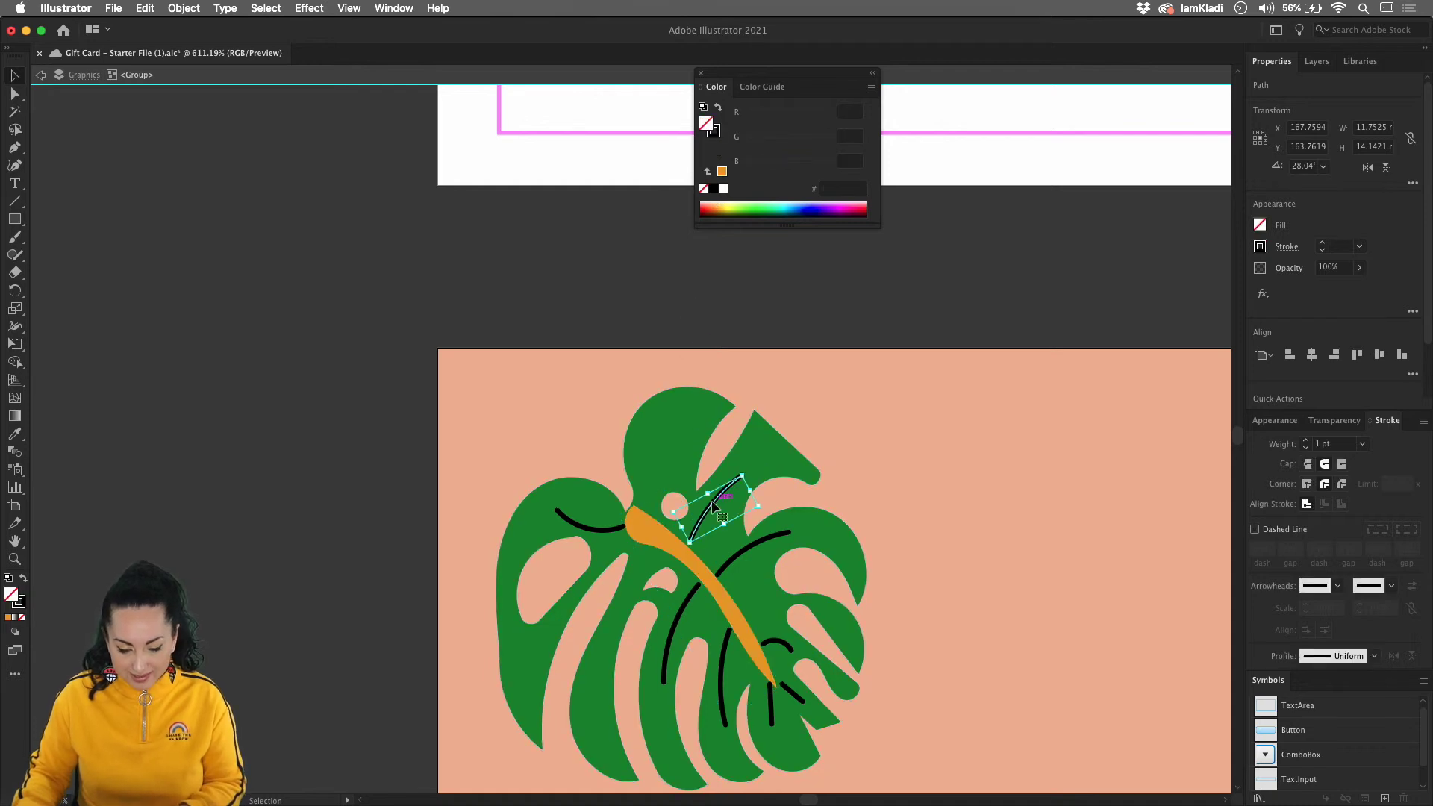
left_click(612, 531, "shift")
left_click(682, 598, "shift")
left_click(728, 579, "shift")
left_click(726, 694, "shift")
left_click(776, 642, "shift")
left_click(771, 701, "shift")
left_click(785, 698, "shift")
left_click(773, 705, "shift")
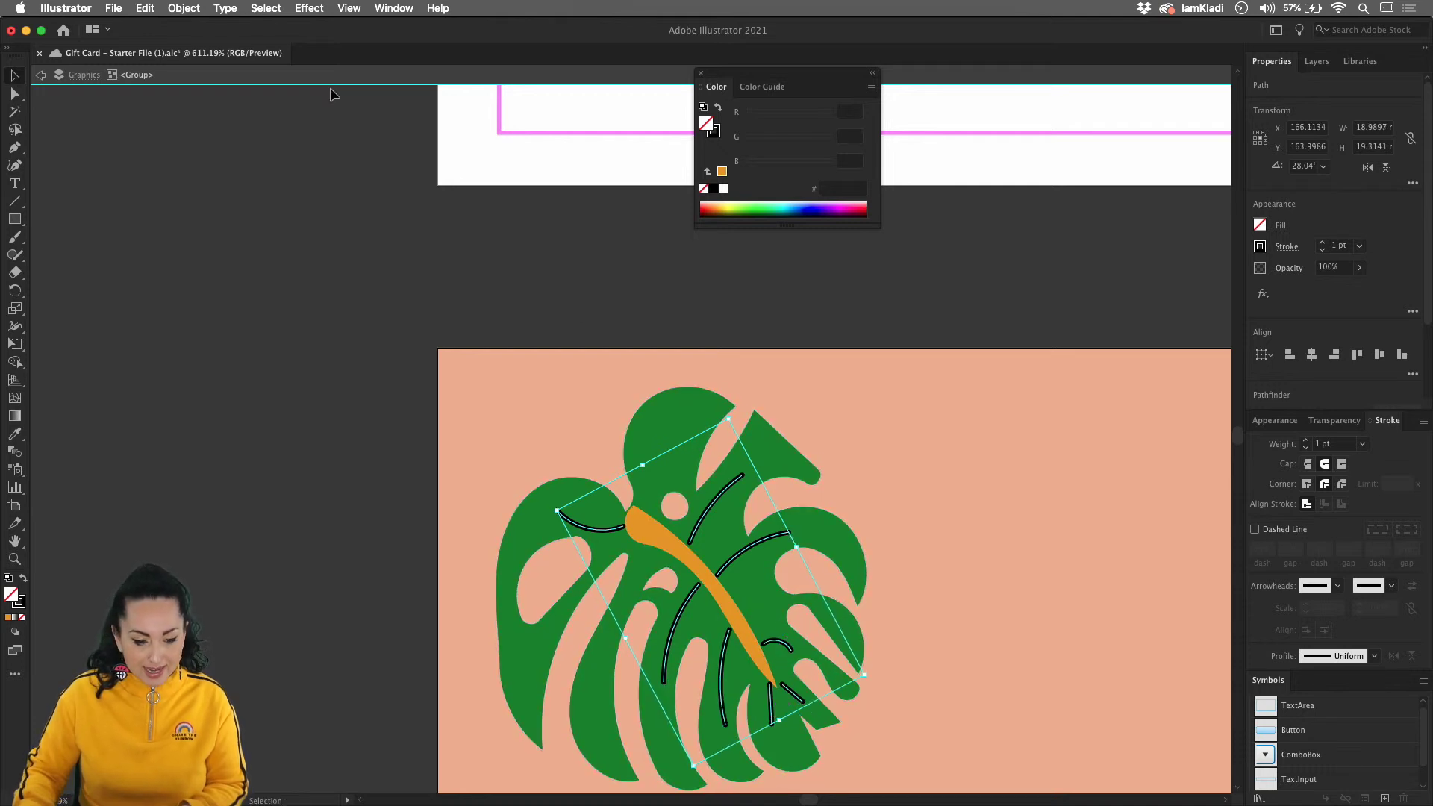
left_click(184, 9)
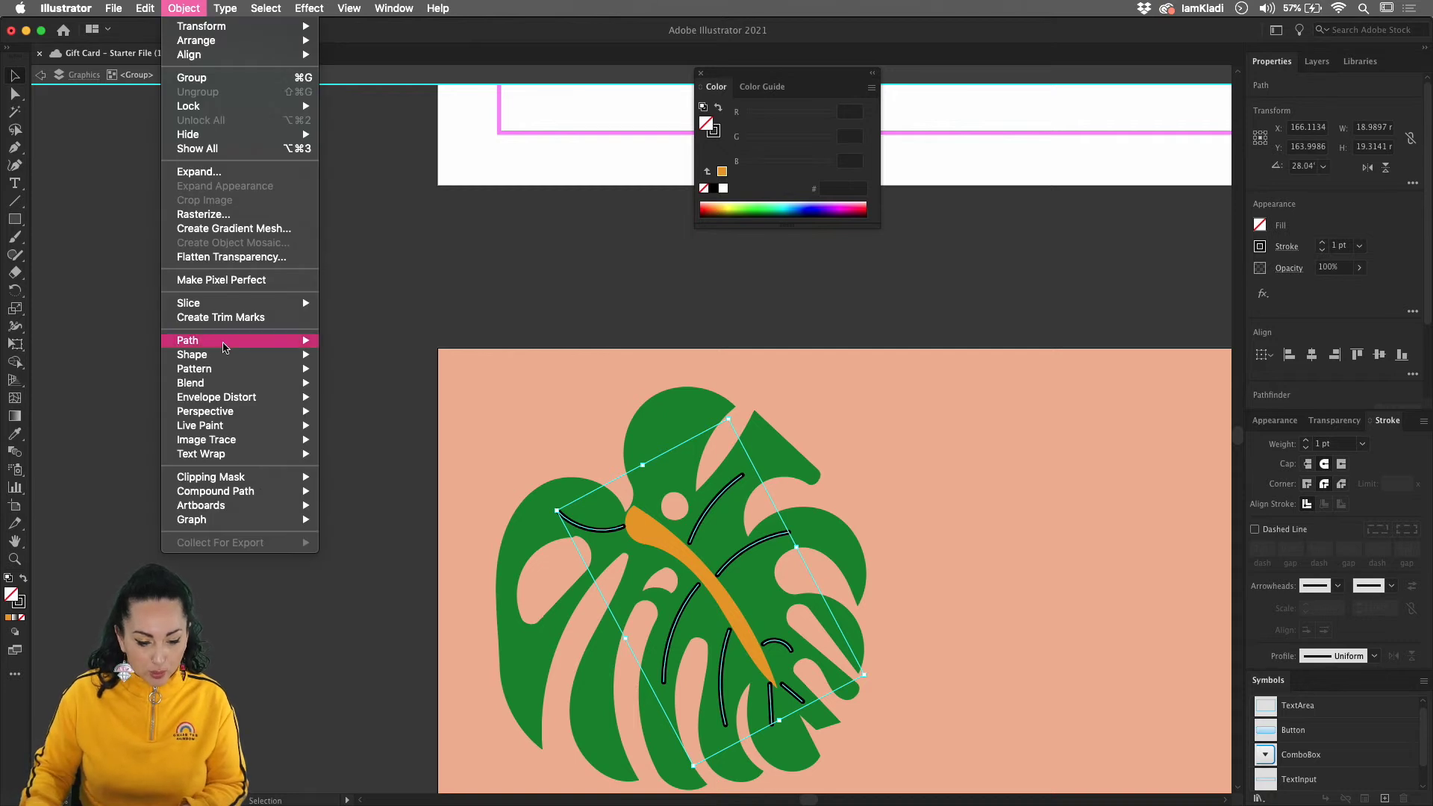
mouse_move(224, 345)
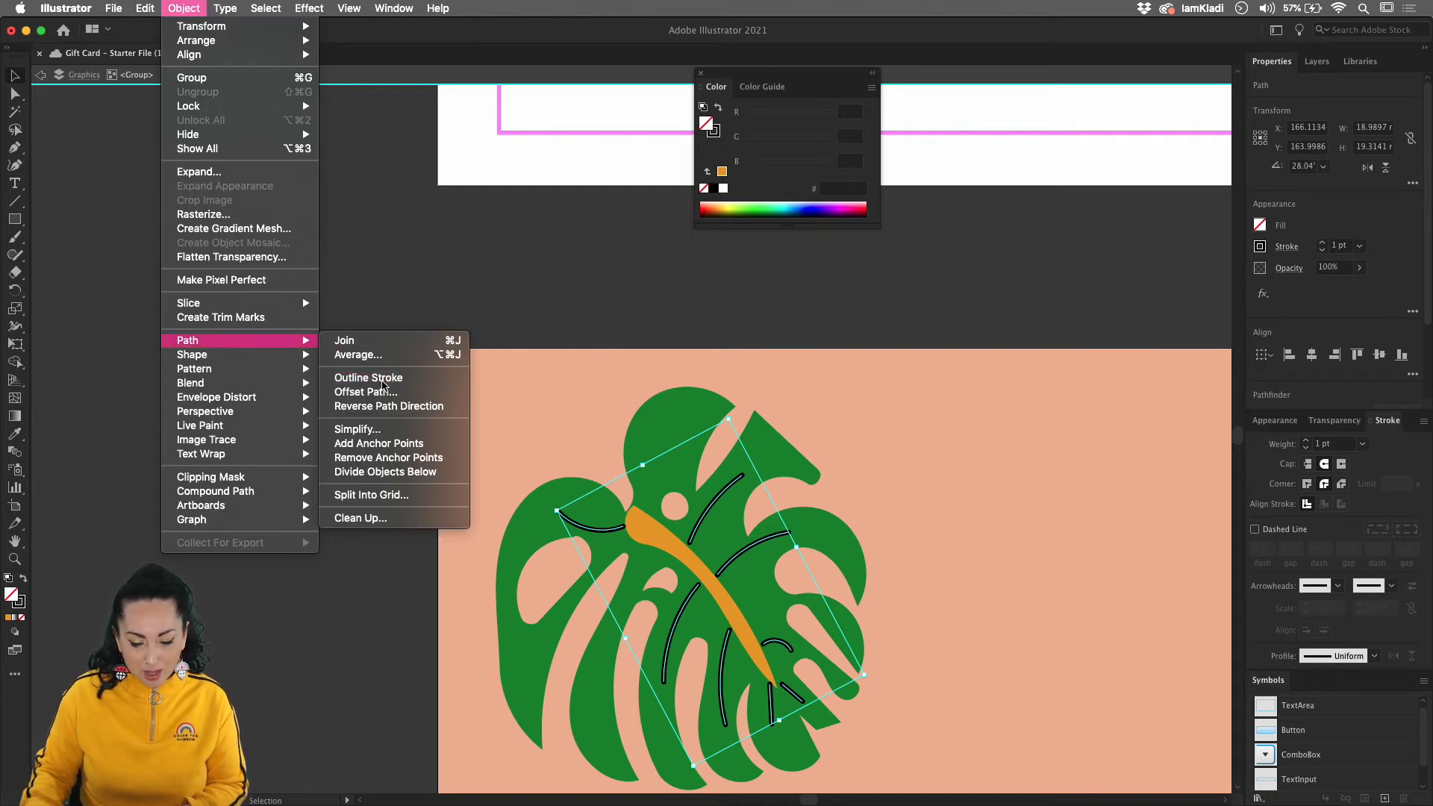
left_click(381, 384)
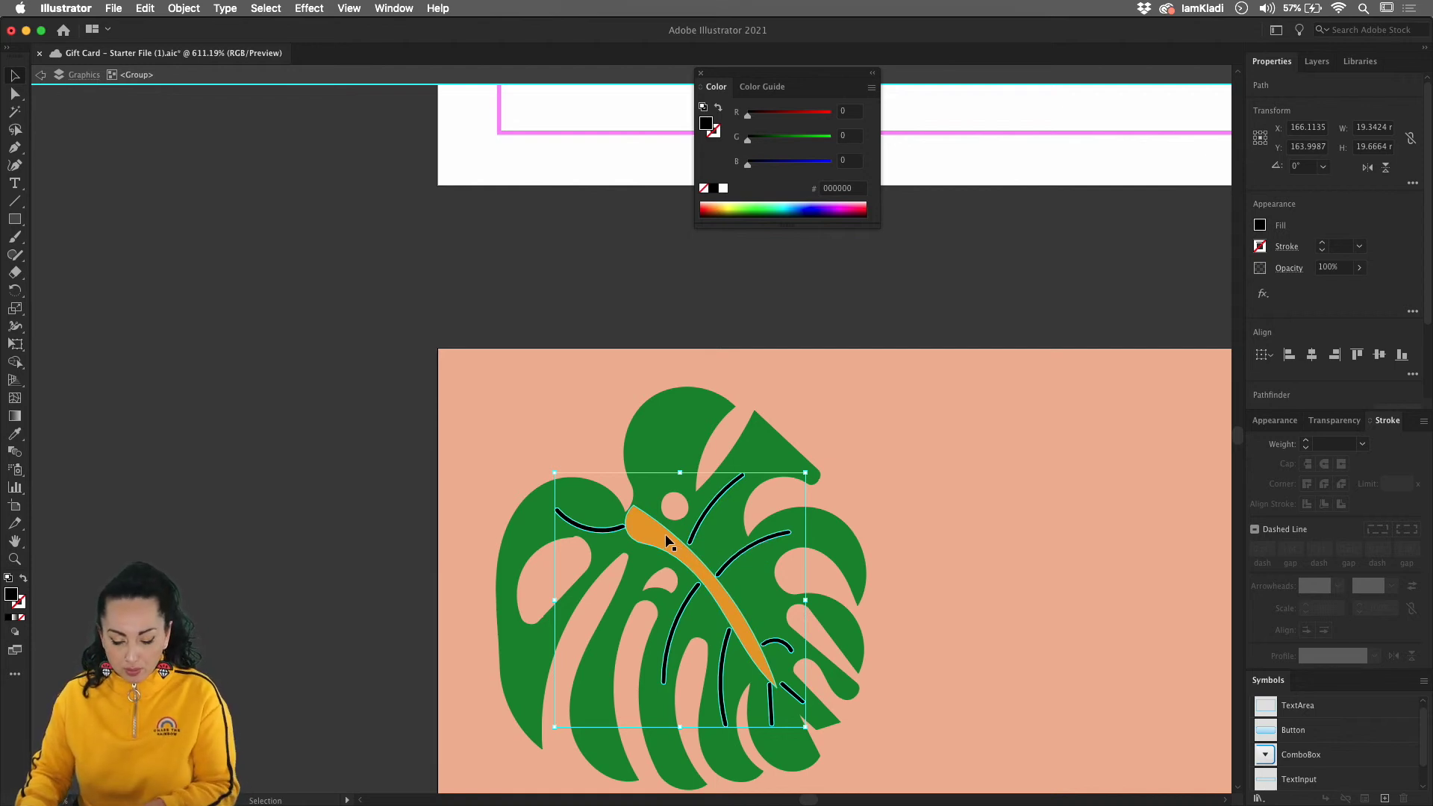
Copy the midrib's orange fill onto the outlined veins with the Eyedropper and exit isolation mode
key("i")
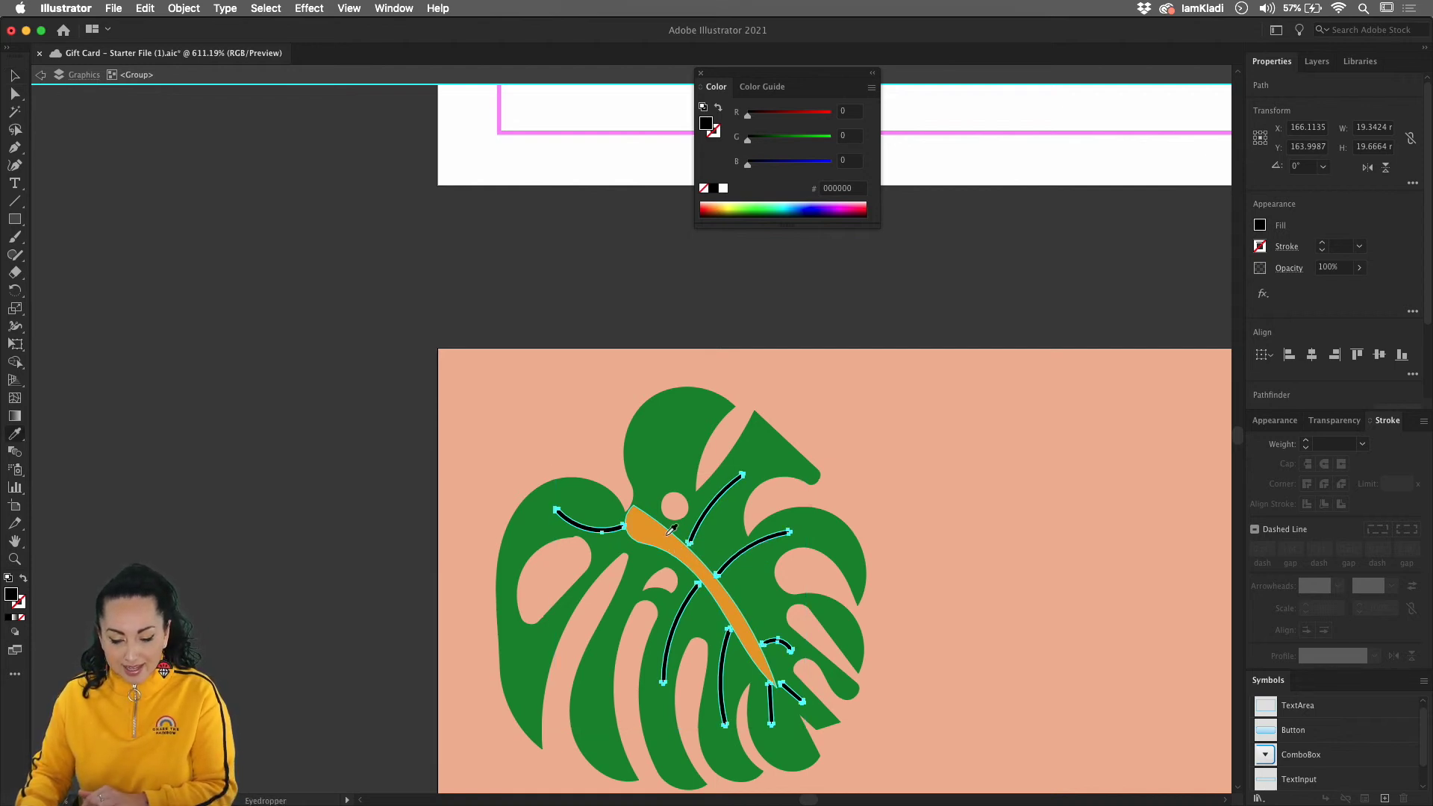
left_click(671, 530)
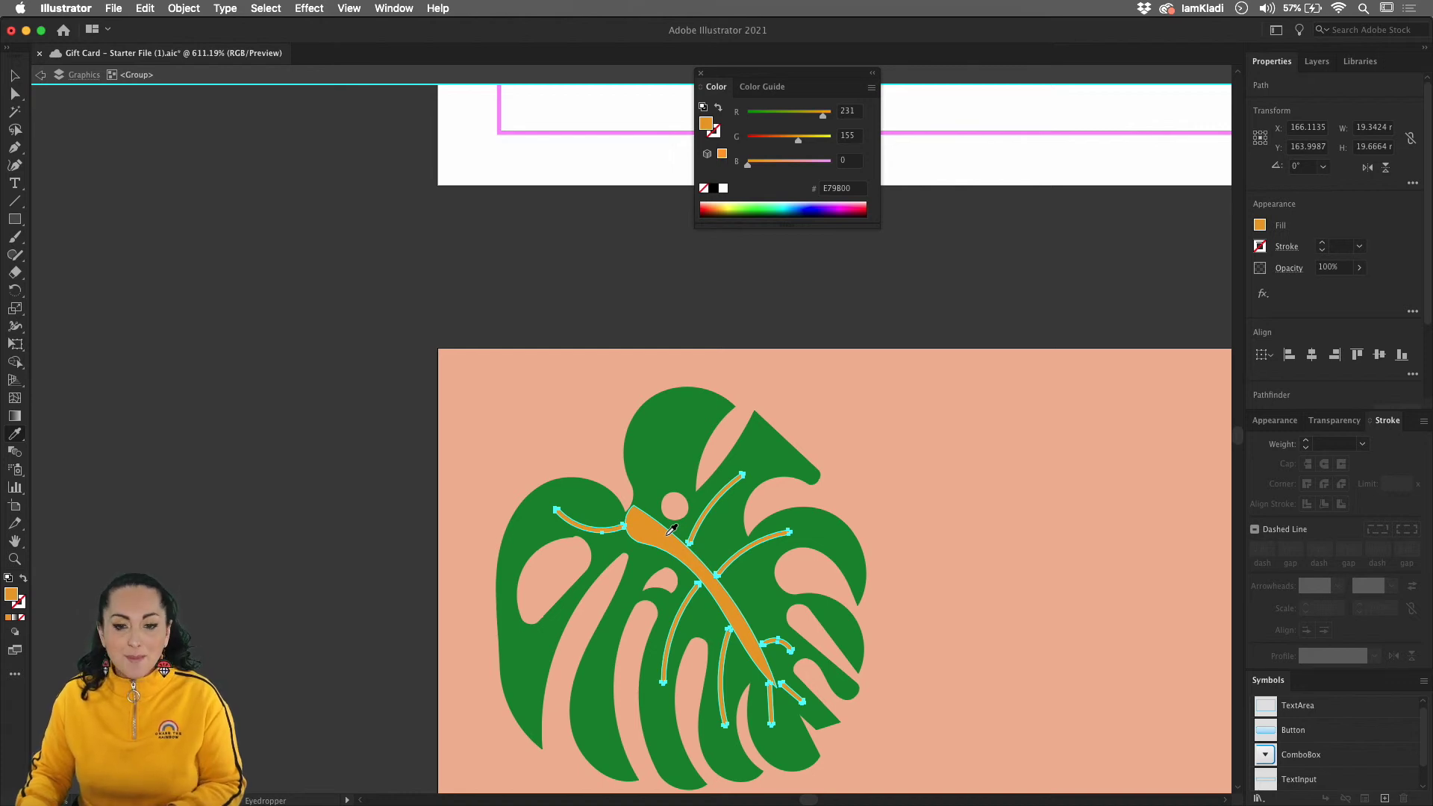
key("v")
left_click(712, 435)
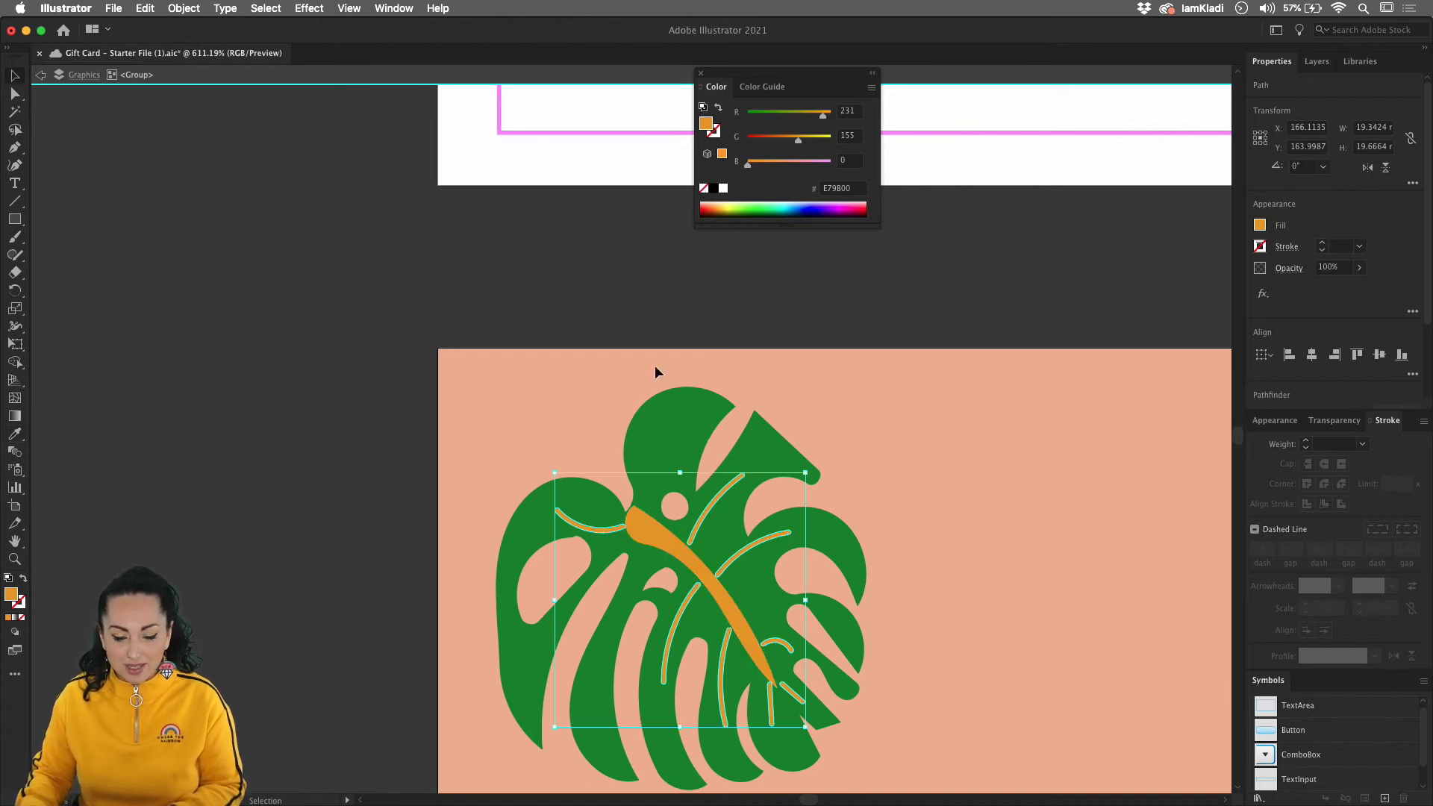
double_click(640, 342)
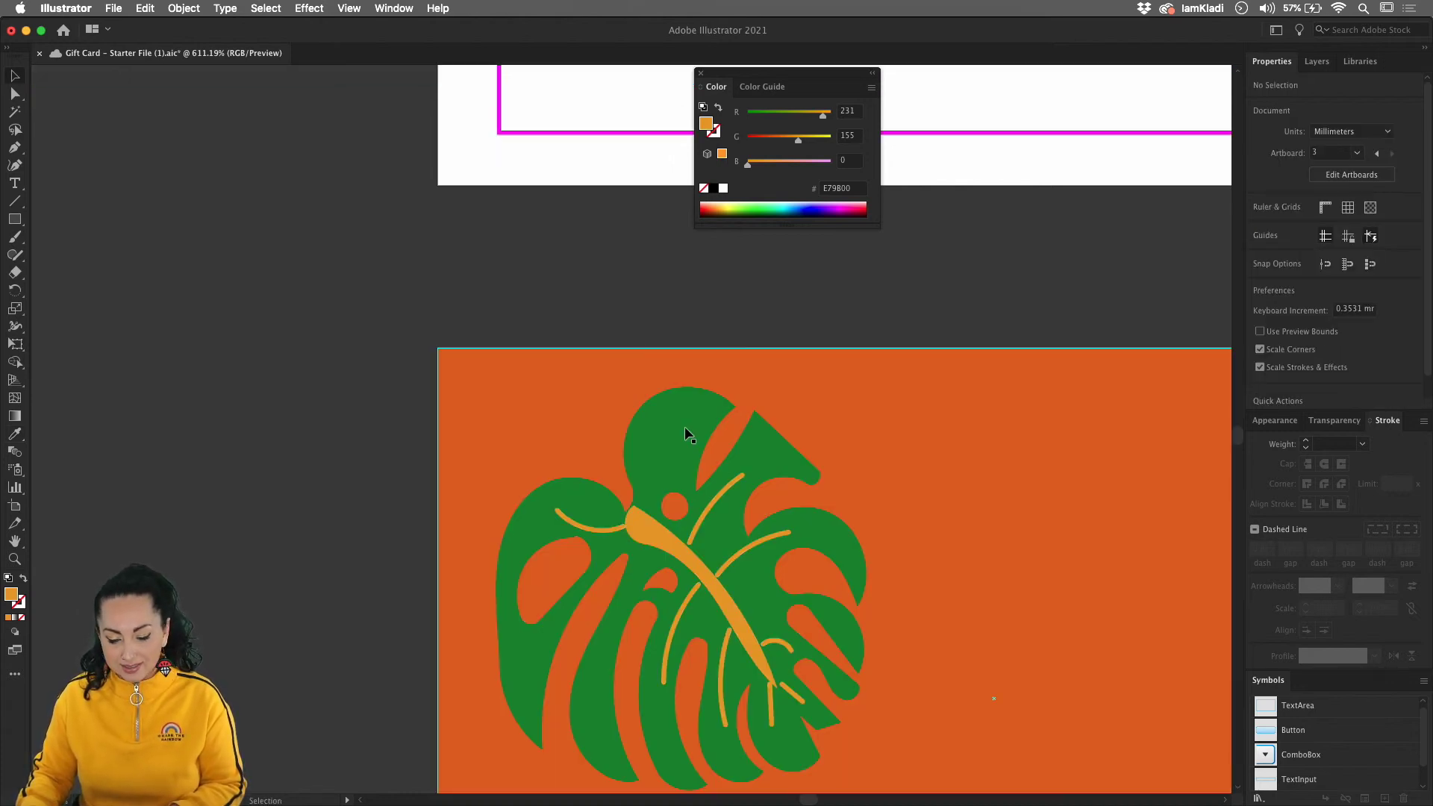
Isolate the leaf group, move the short vertical vein near the tip up against the midrib, and delete the short diagonal vein beside it
left_click(769, 713)
double_click(768, 712)
left_click_drag(769, 713, 761, 696)
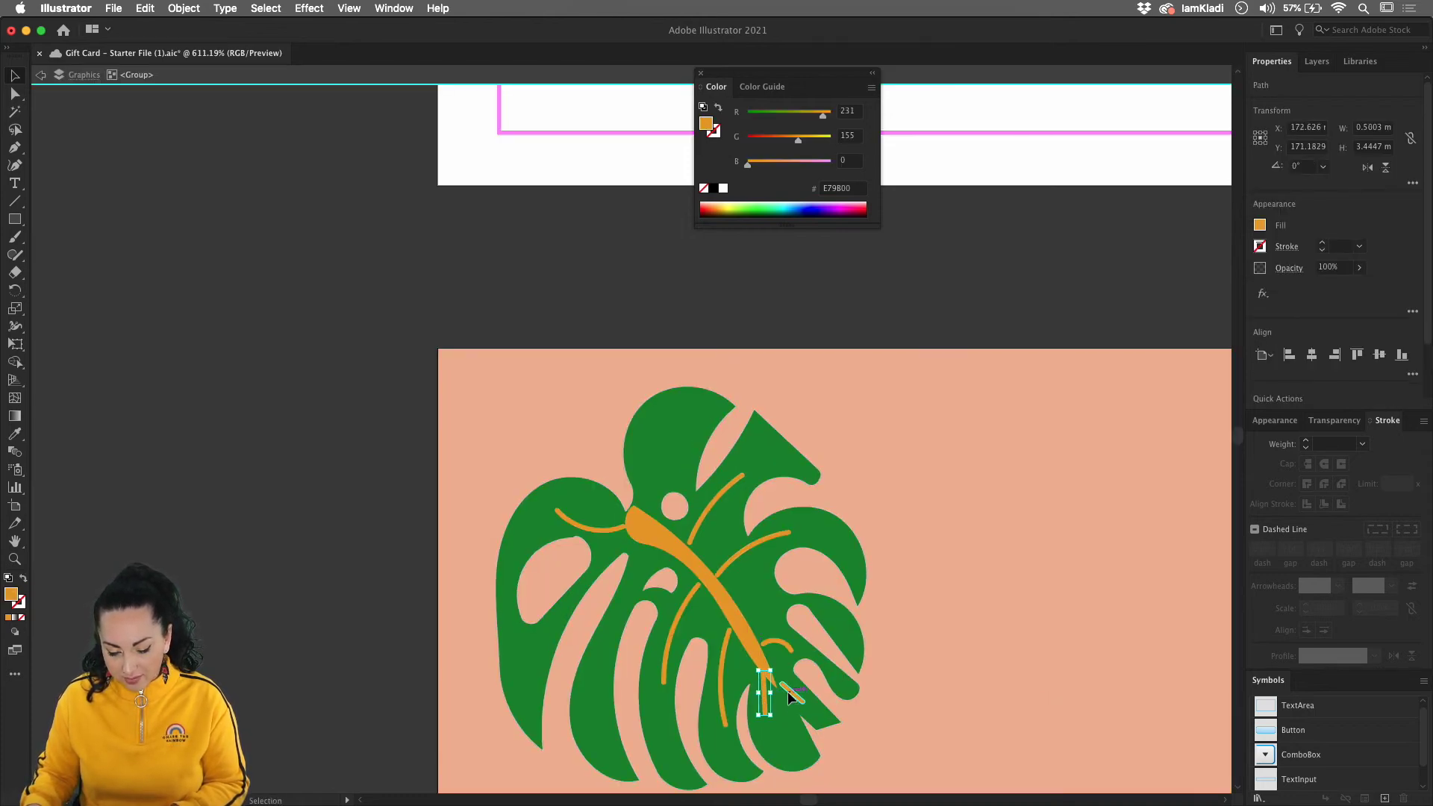
key("Delete")
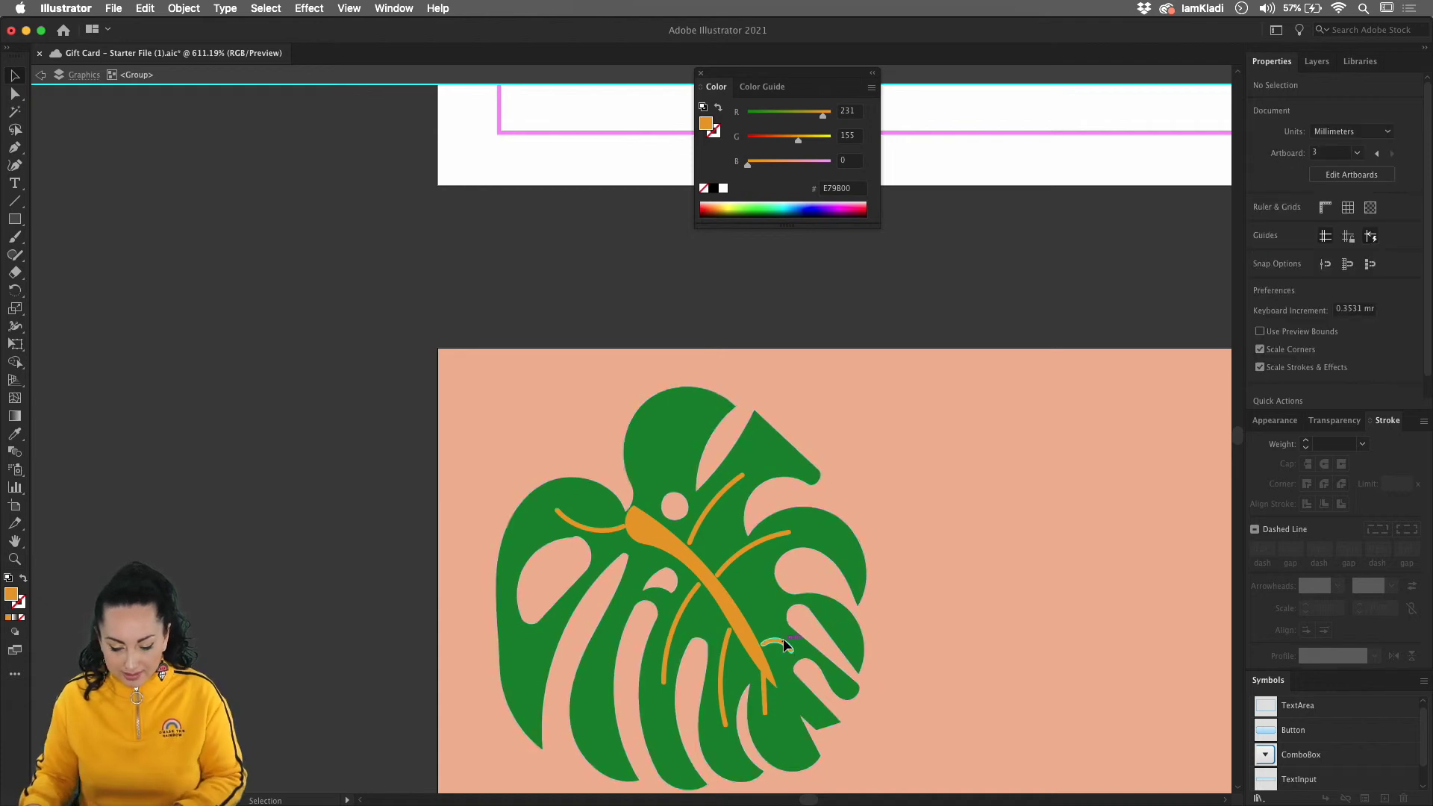
Move the short curved vein near the leaf tip and the vertical vein beside it against the midrib, and exit isolation mode
left_click(784, 646)
left_click_drag(782, 646, 733, 638)
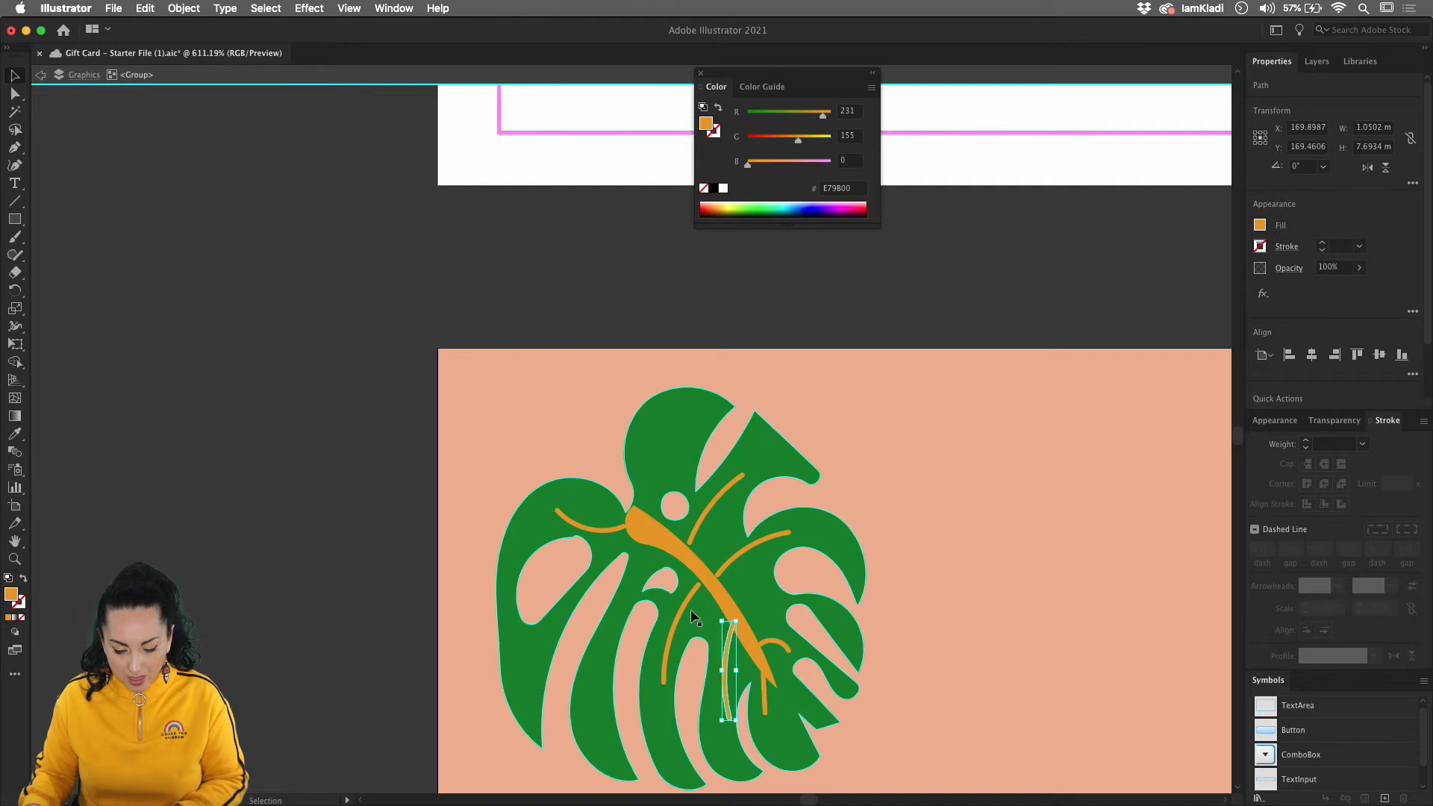
double_click(938, 623)
left_click_drag(953, 649, 633, 597)
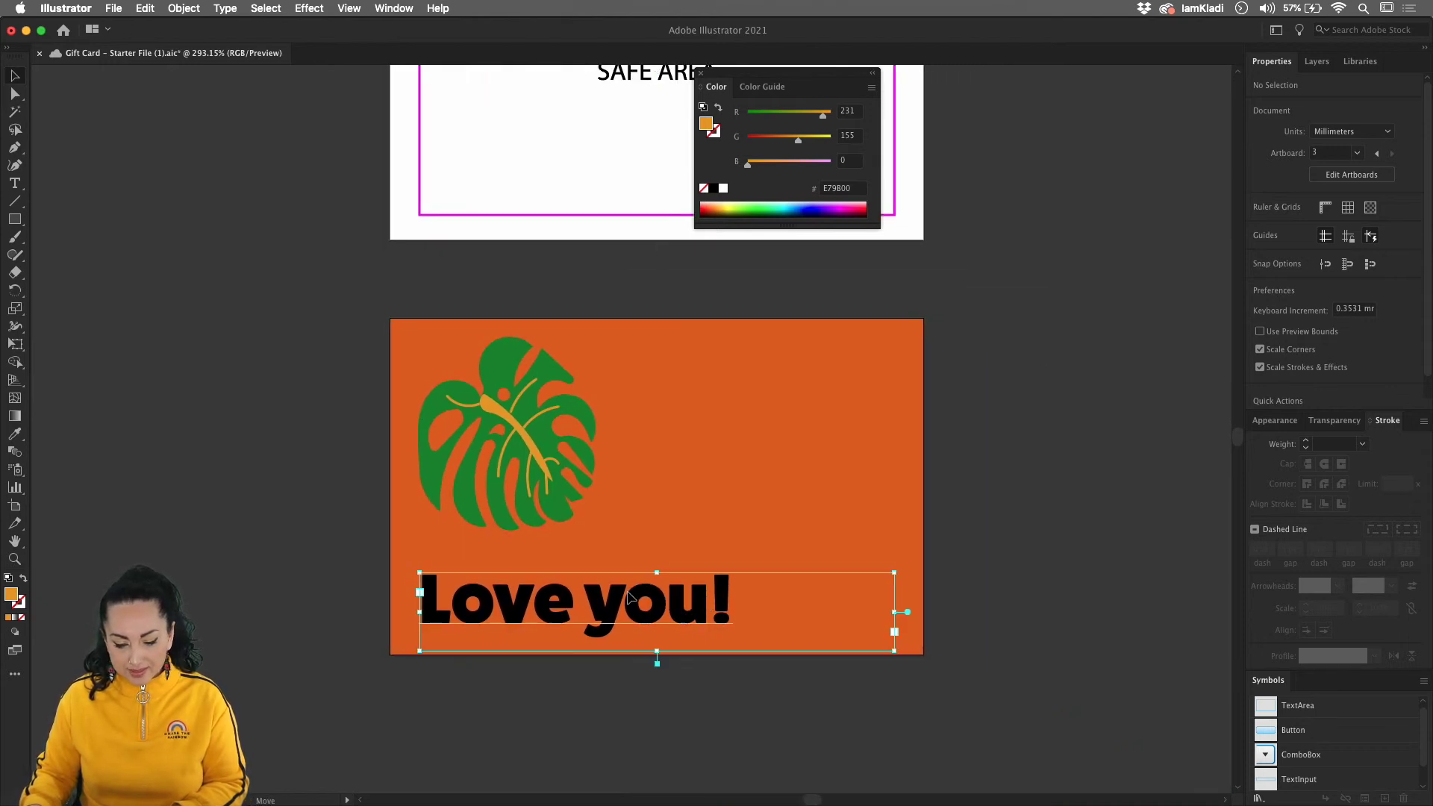
Add a text frame about 43 by 25 mm beside the leaf reading "FREE BREAKFAST FOR 2", a blank line, and "TO"
left_click(16, 185)
left_click_drag(623, 346, 889, 500)
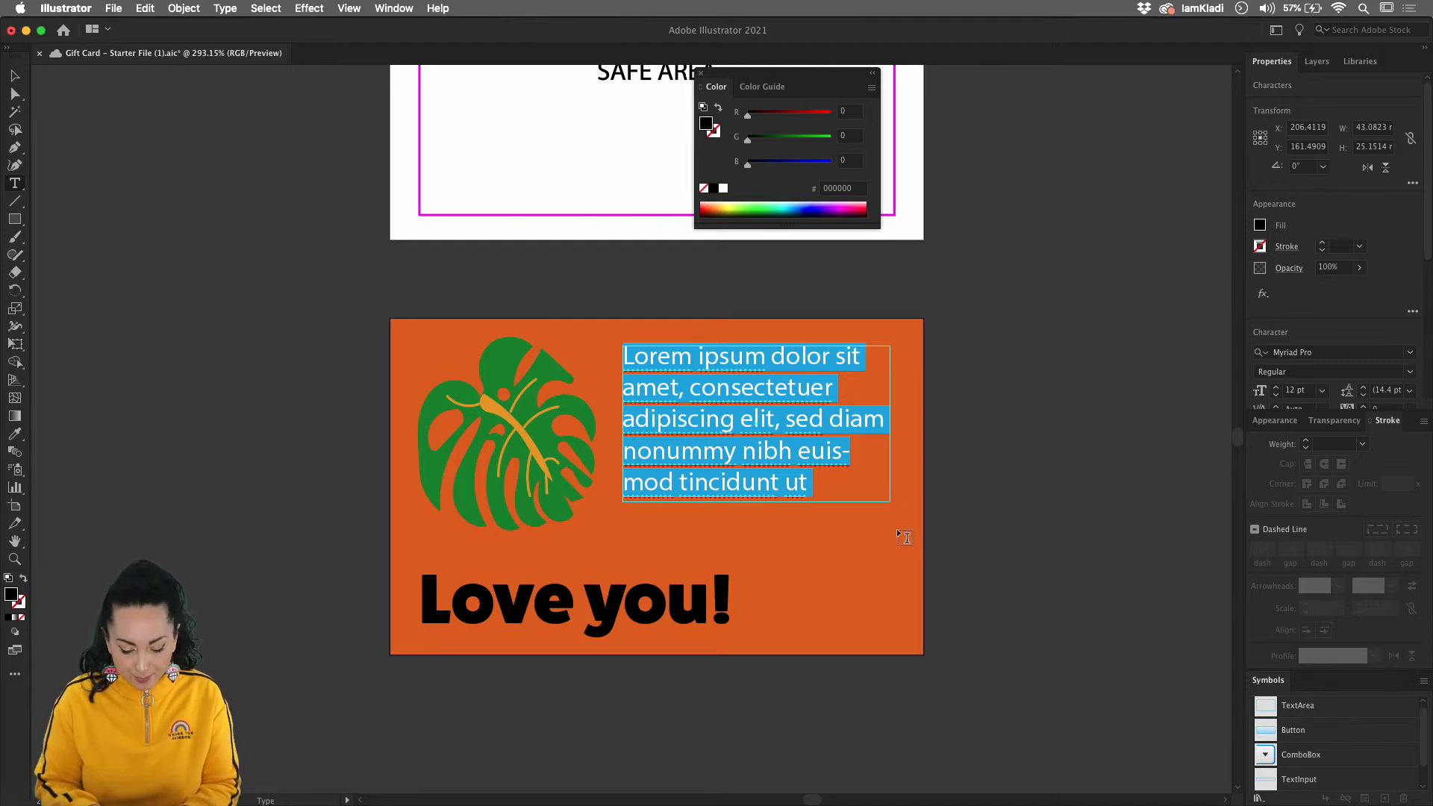
type("FREE BRE")
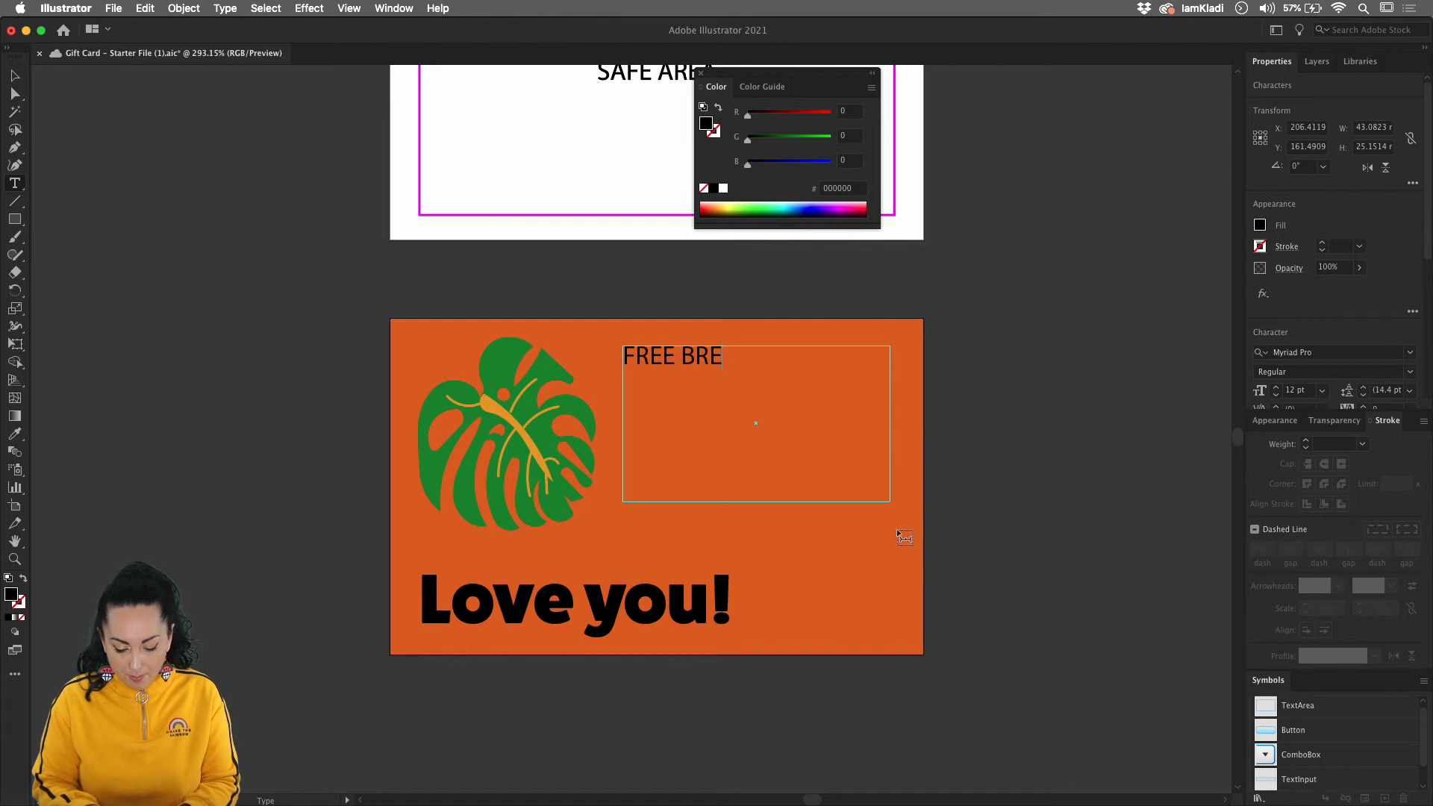
type("AKFAST ")
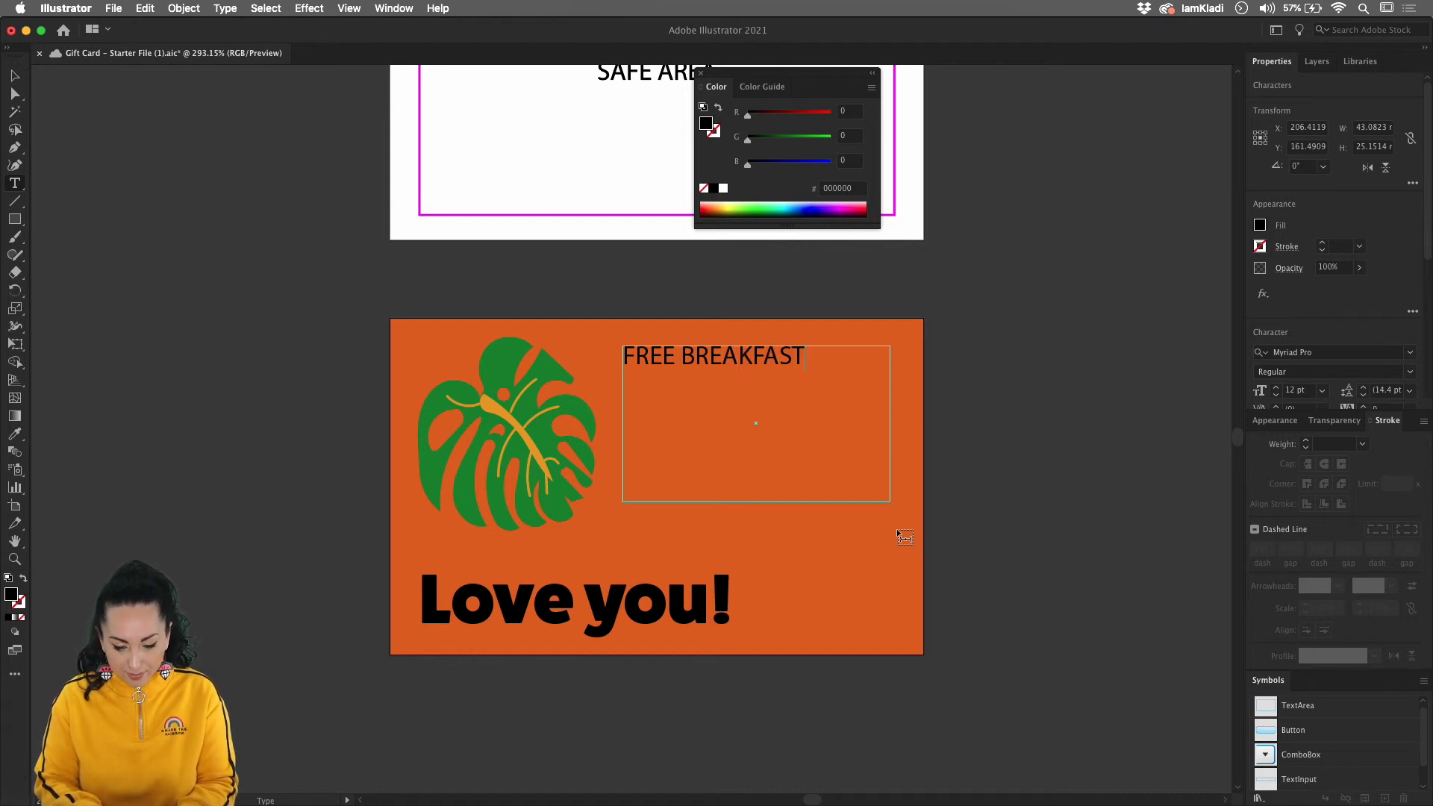
type("FOR @")
key("BackSpace")
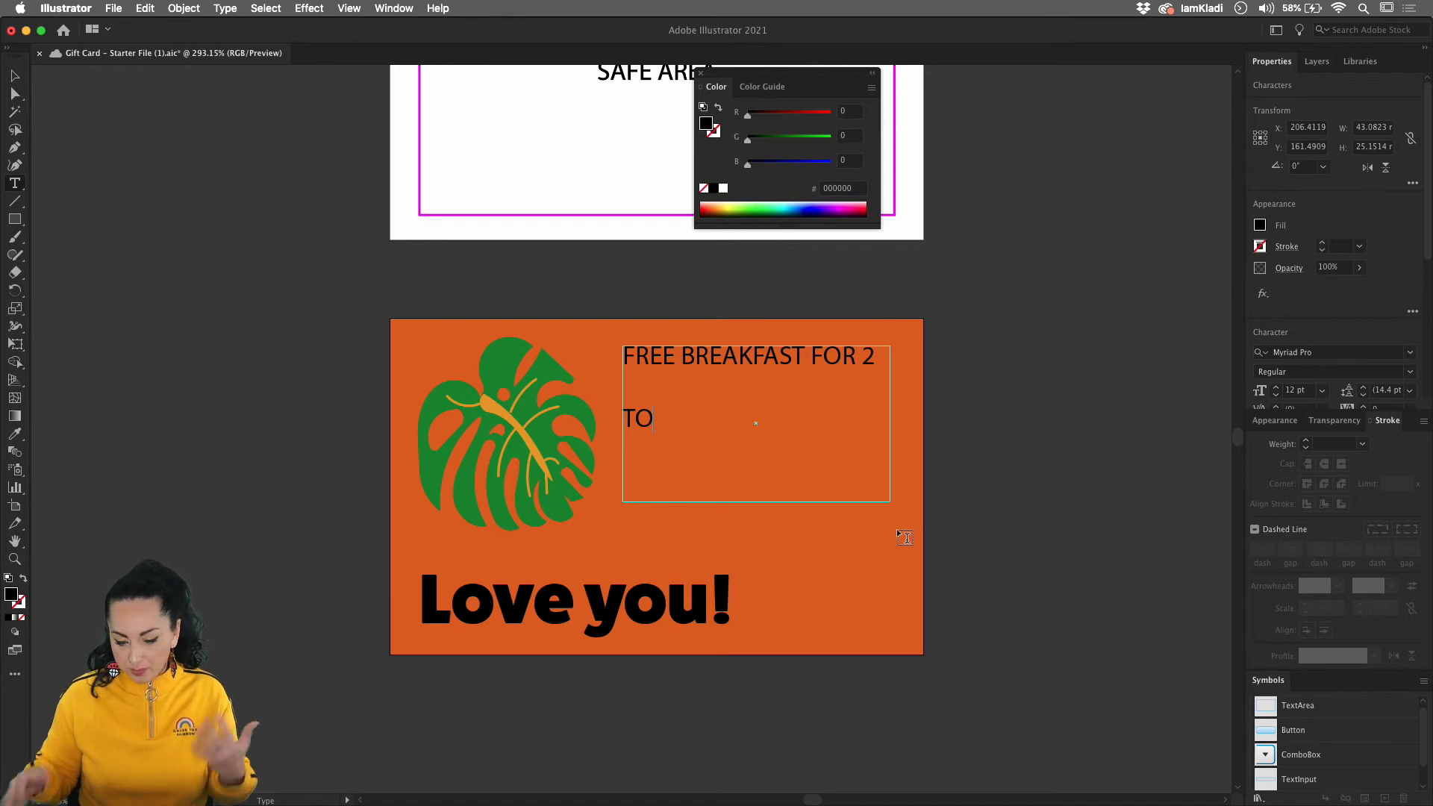
Move the breakfast text frame down about 3 mm on the card
left_click(16, 78)
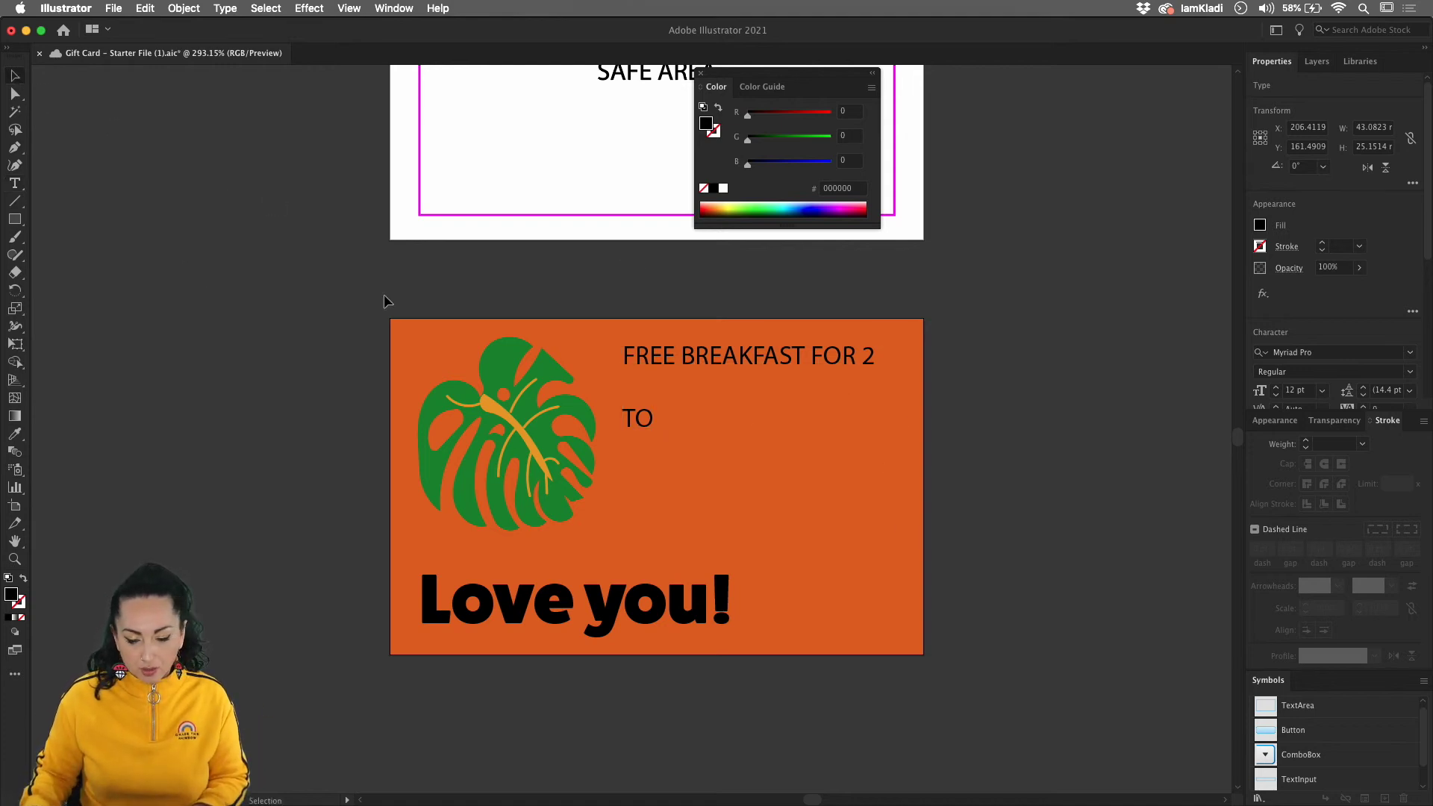
left_click(387, 297)
left_click_drag(657, 366, 657, 385)
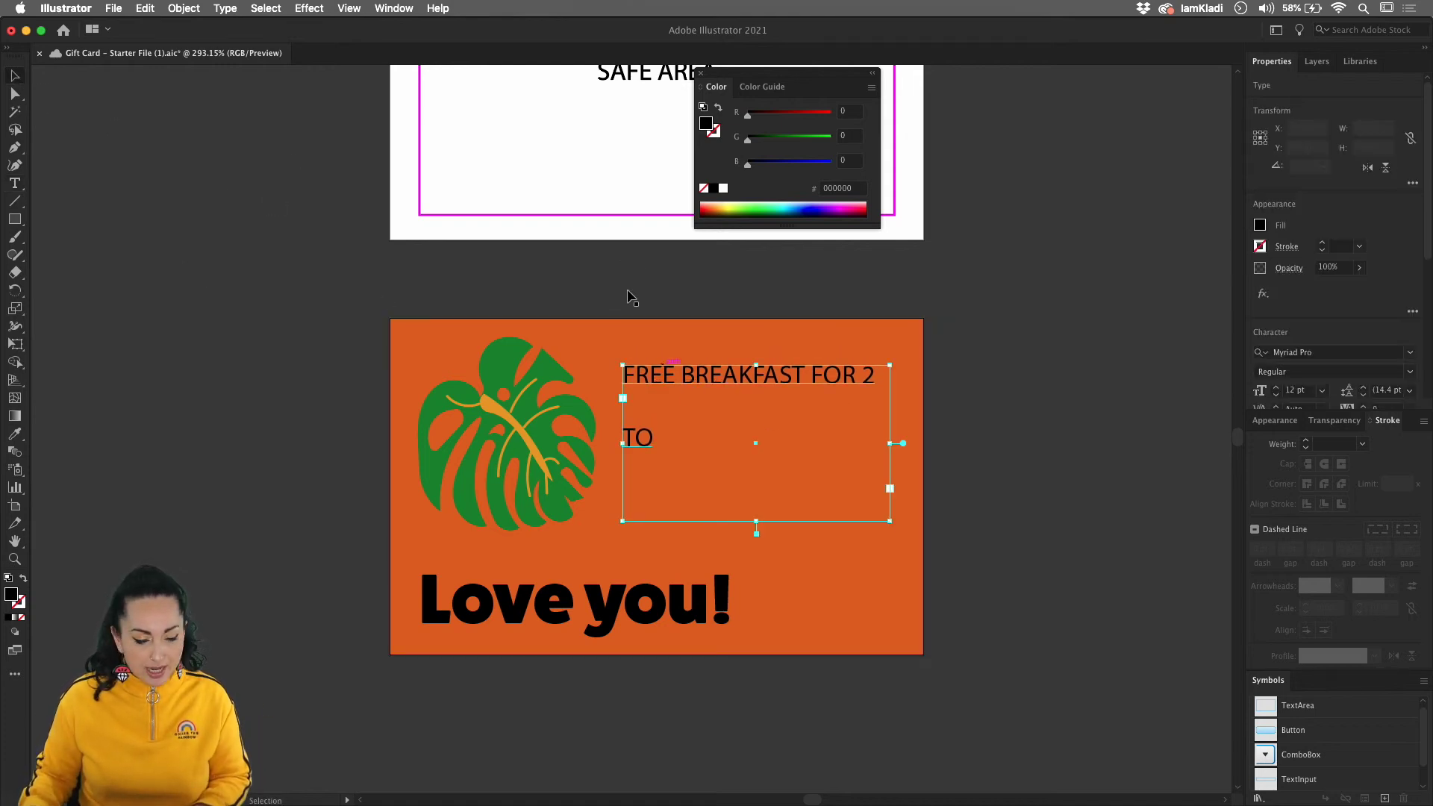
Draw a horizontal line about 43 mm long below "TO", give it a 1 pt stroke, and deselect it
key("backslash")
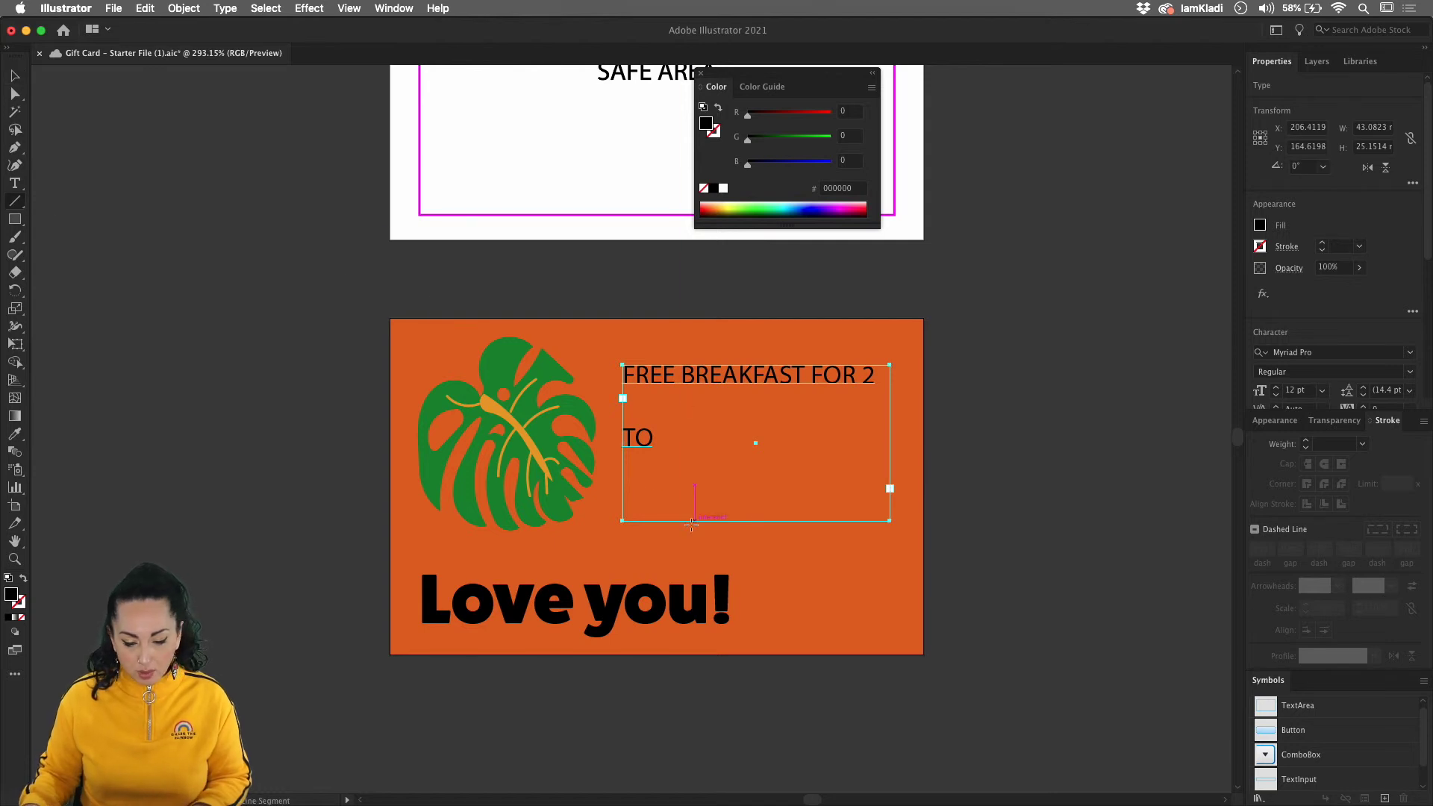
left_click_drag(625, 486, 890, 486)
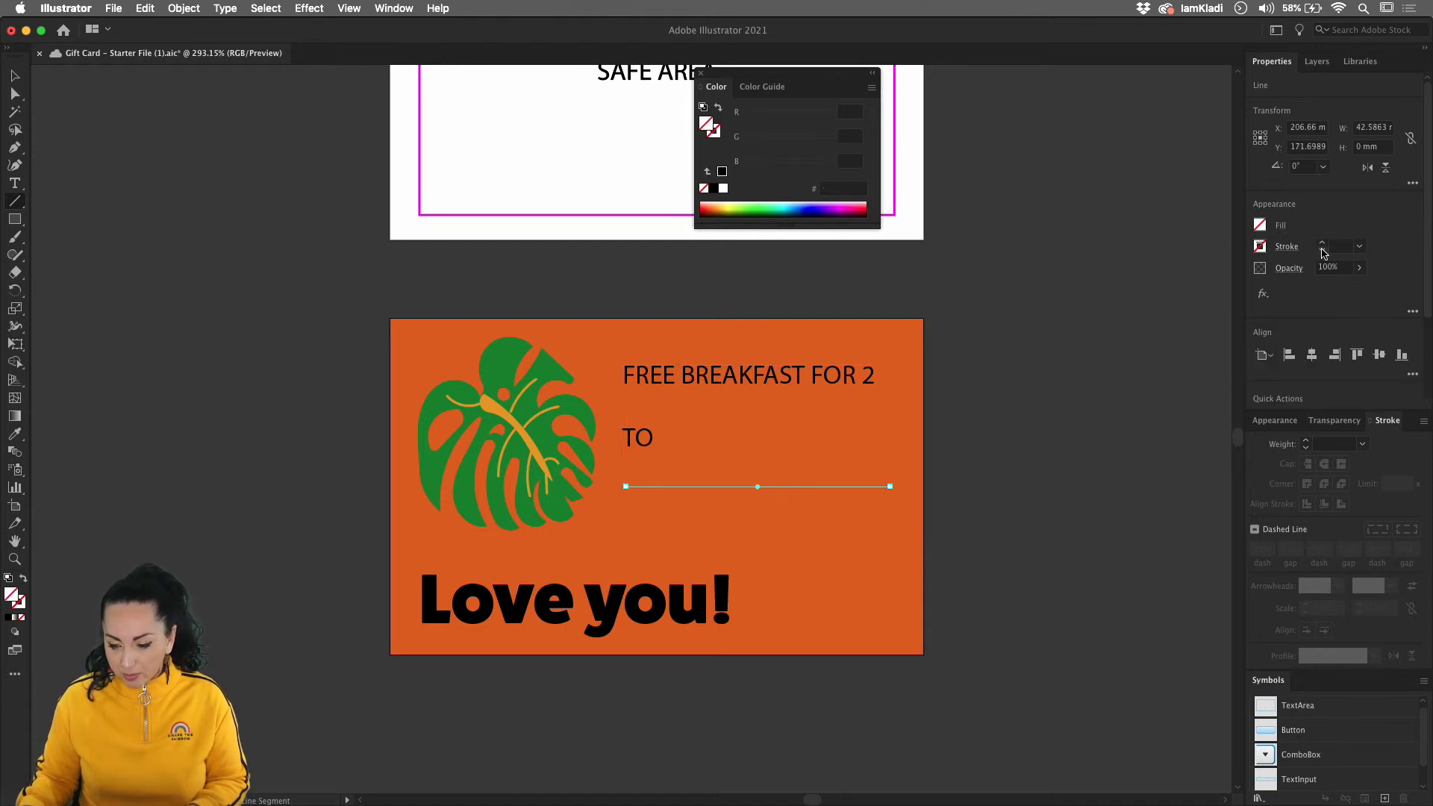
left_click(1323, 244)
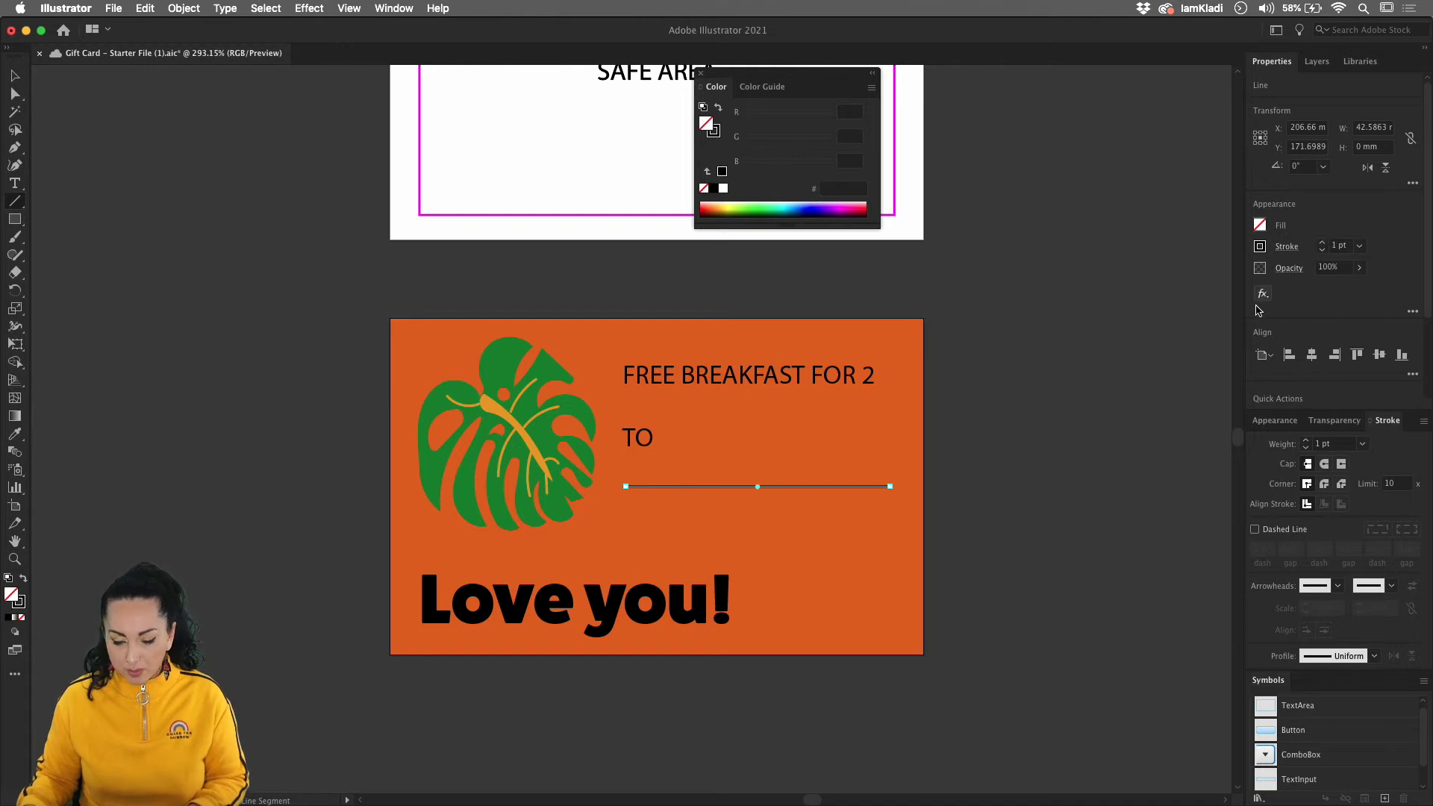
key("v")
key("super+shift+a")
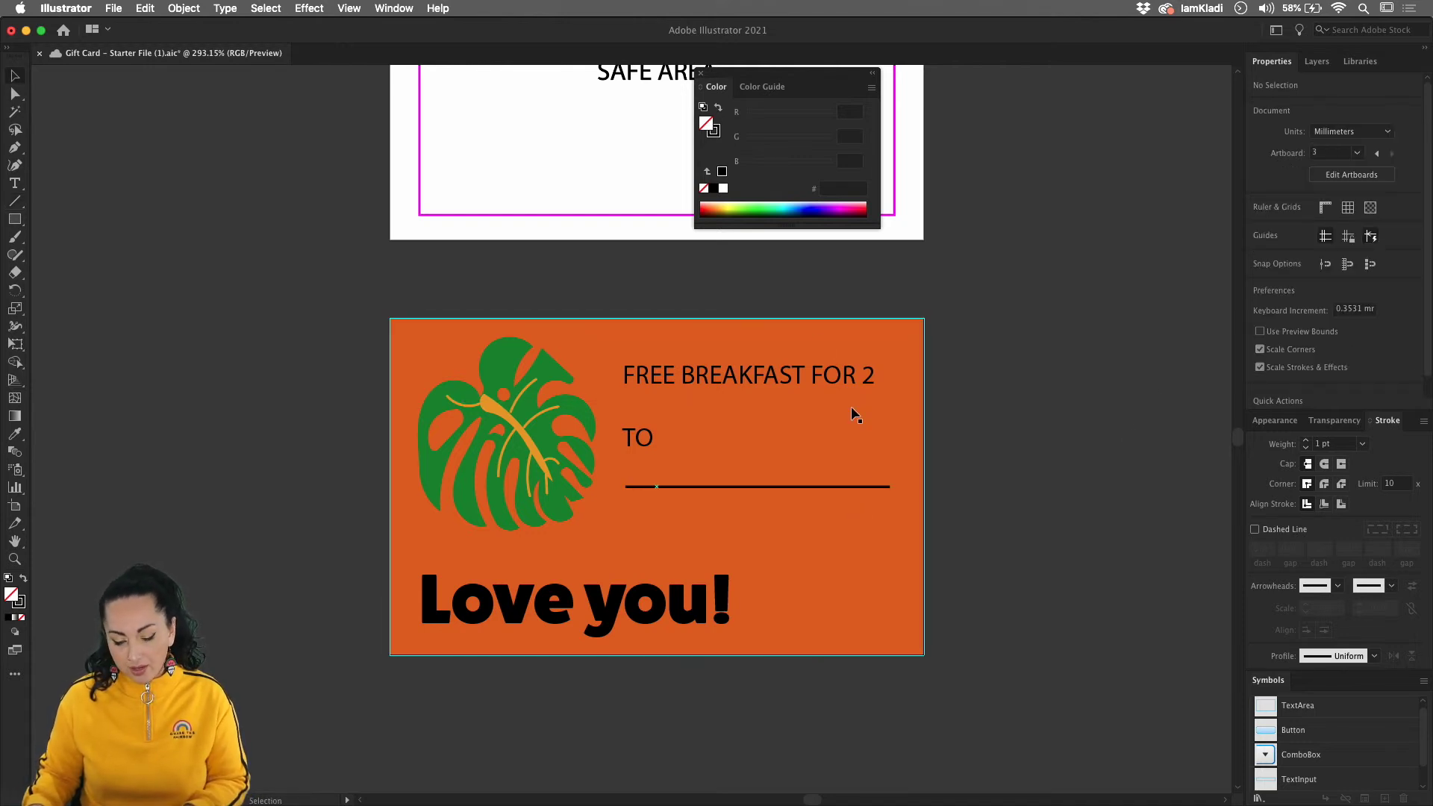
Select all the text in the breakfast frame and change its font to Bryant Regular
left_click(776, 375)
triple_click(776, 376)
double_click(776, 375)
triple_click(777, 375)
key("super+a")
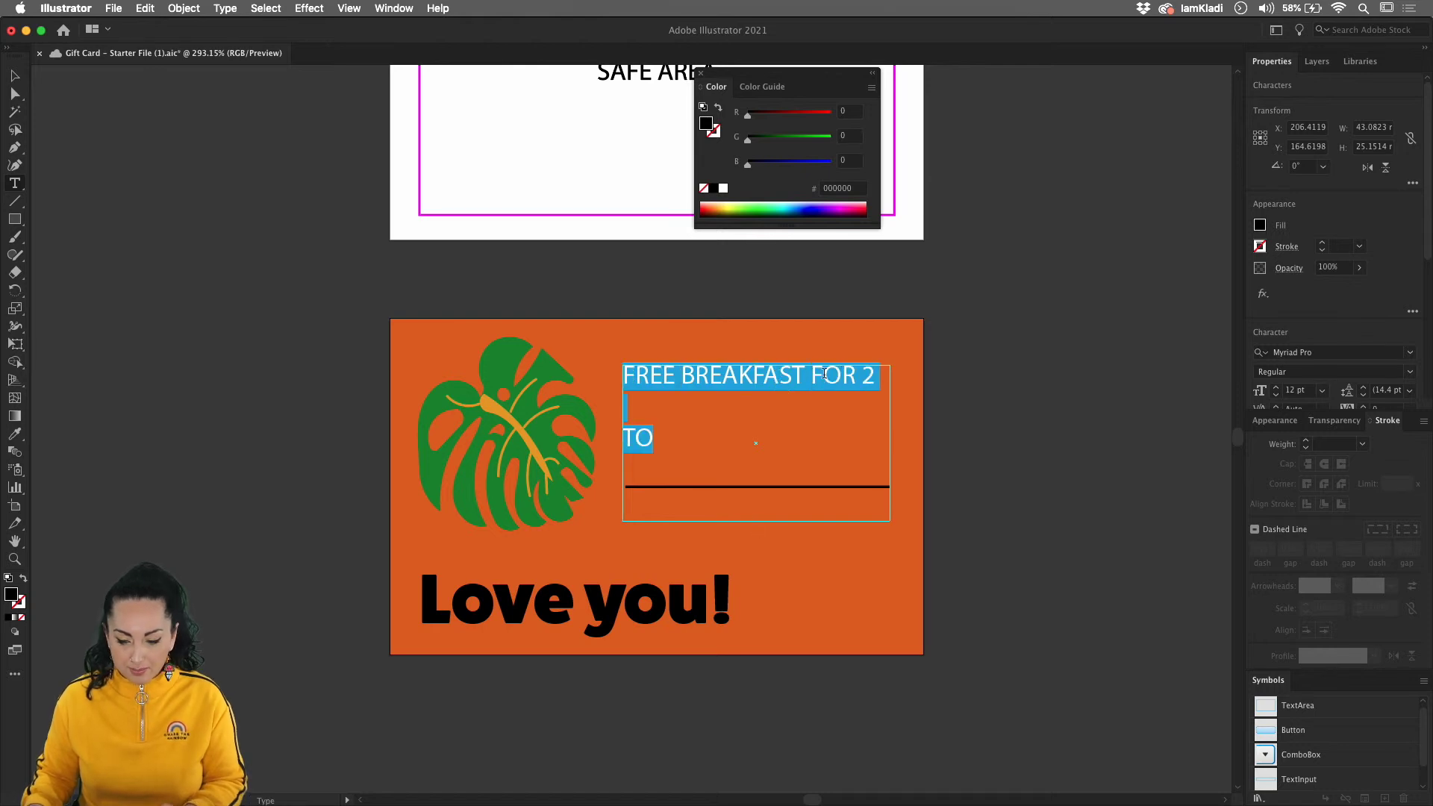
left_click(1367, 352)
type("bry")
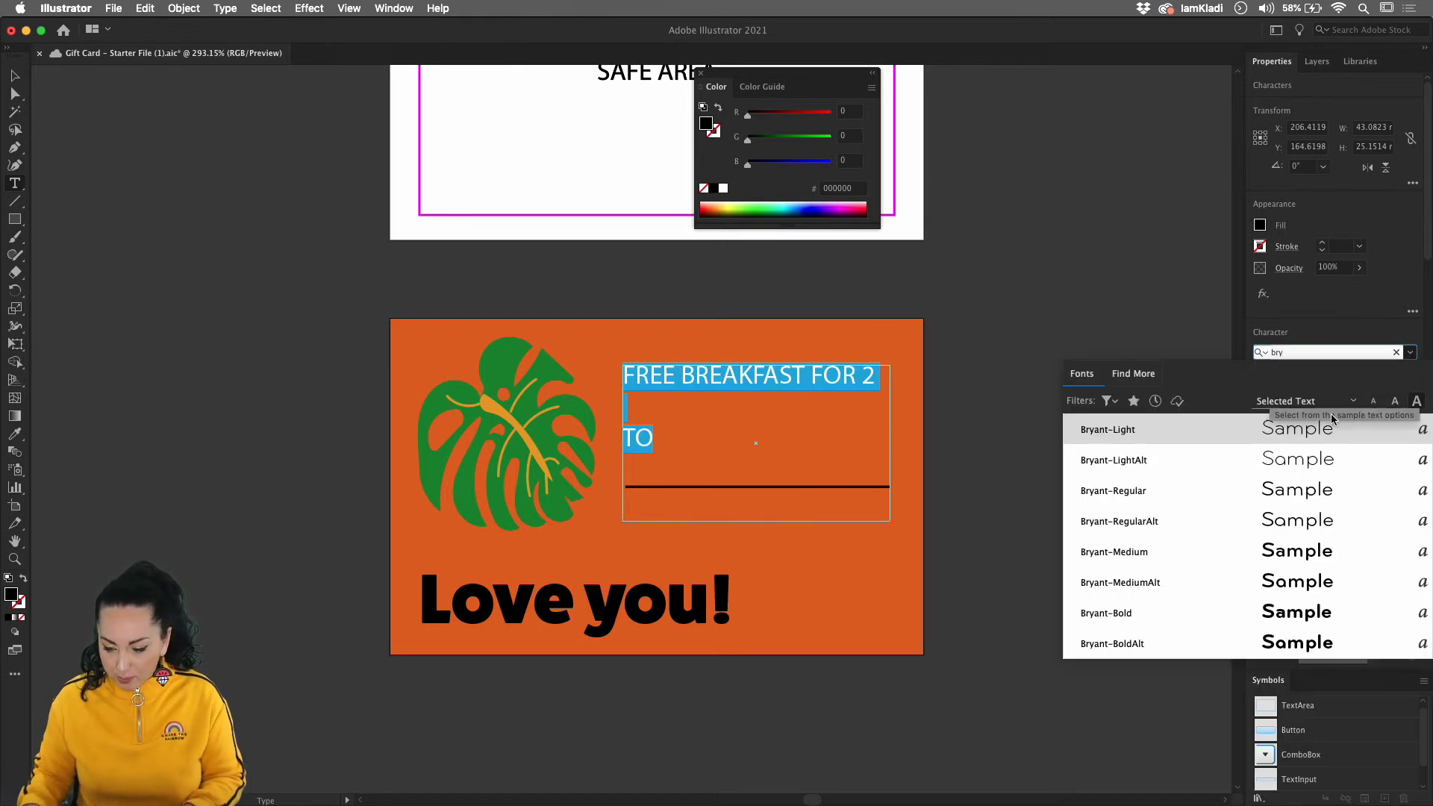
left_click(1320, 489)
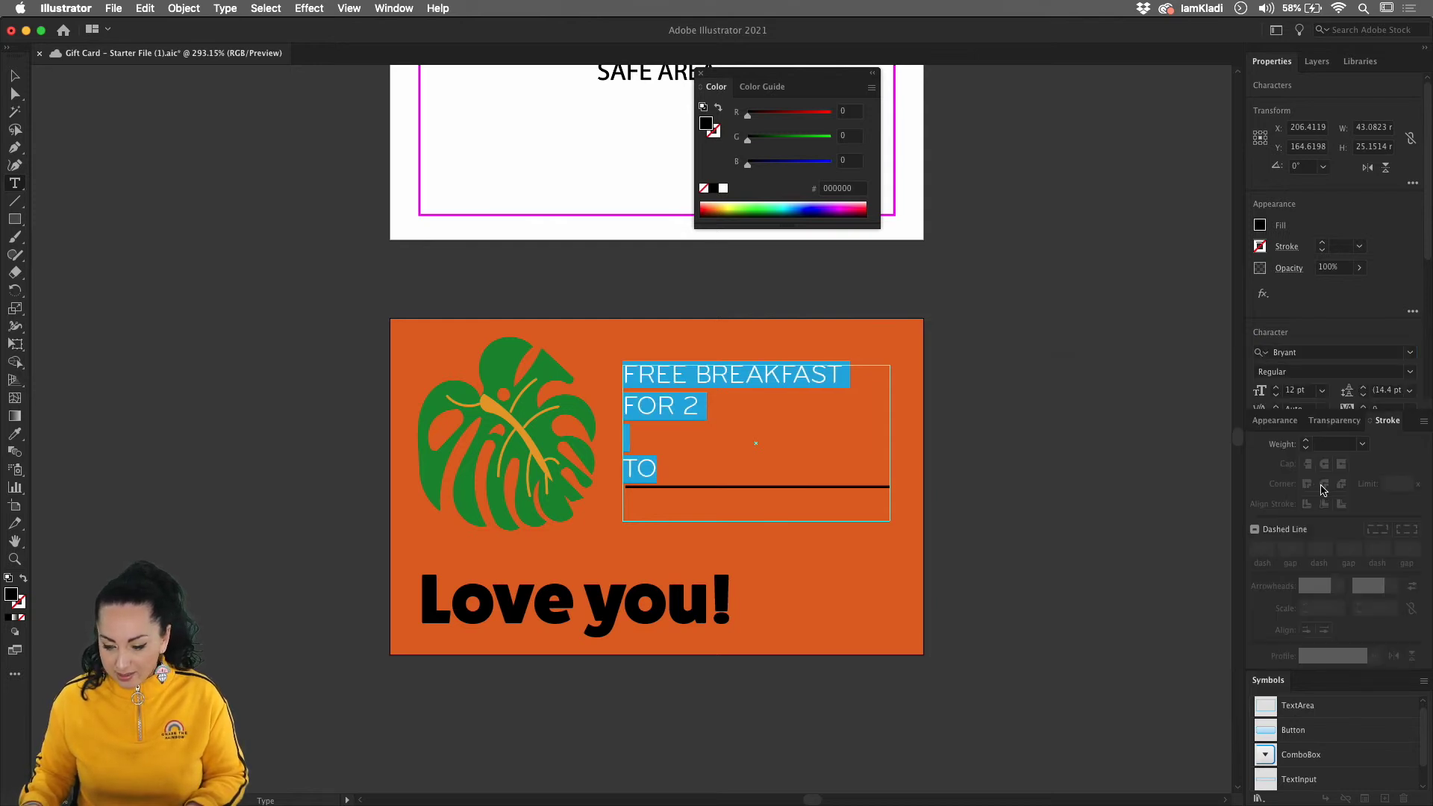
Reduce the breakfast text to 10 pt and deselect it
left_click(1278, 397)
left_click(1278, 396)
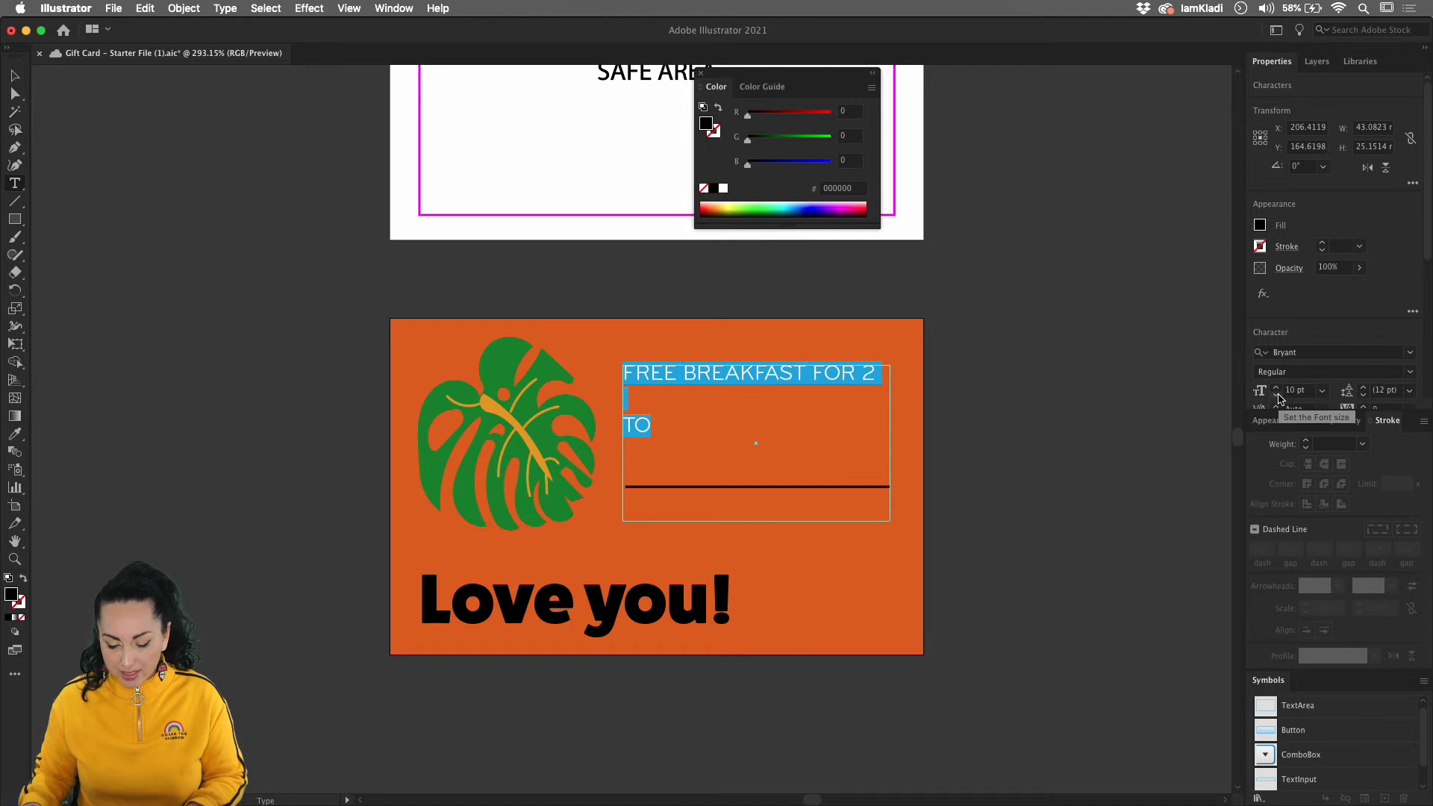
left_click(14, 76)
left_click(173, 247)
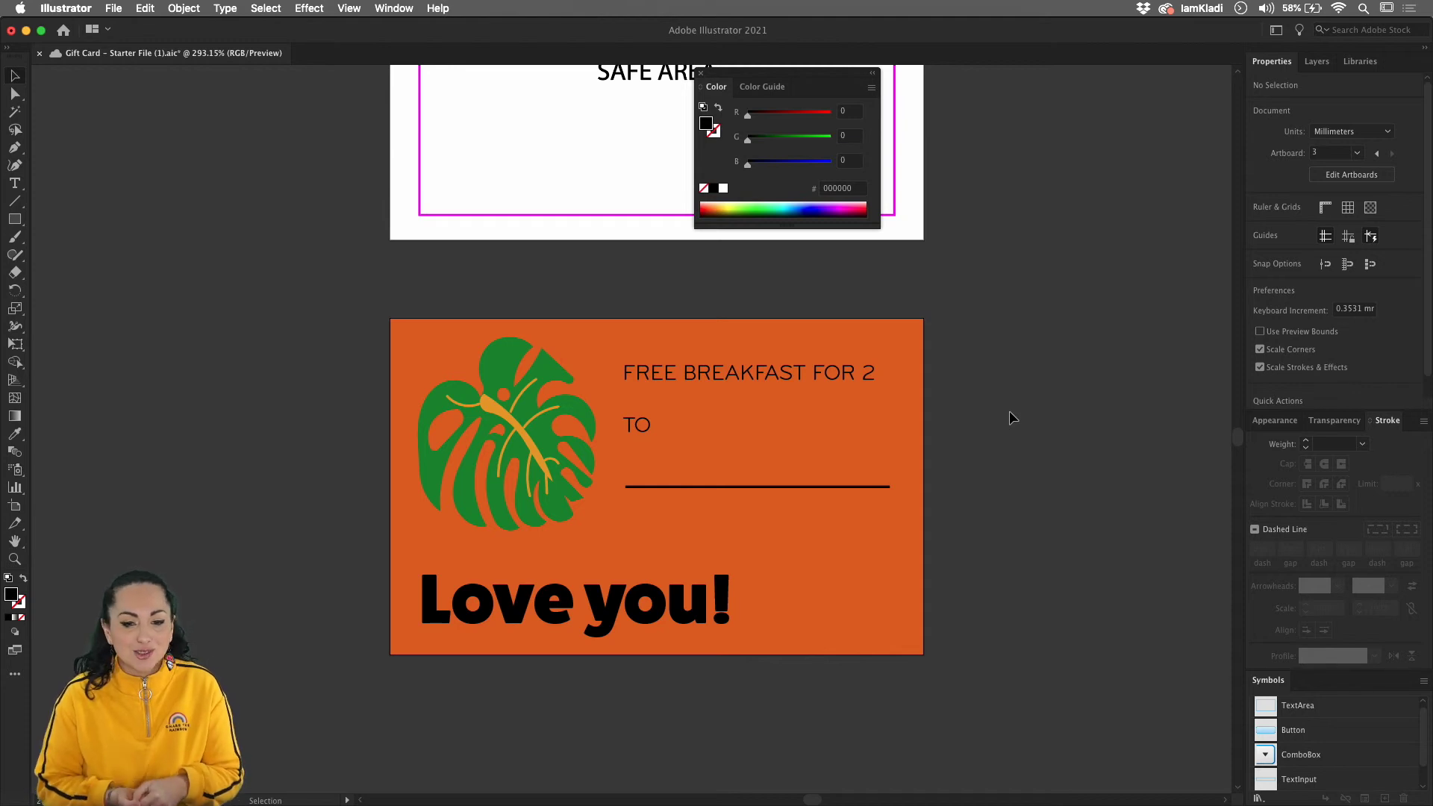
Fill the "Love you!" lettering with white
left_click(669, 606)
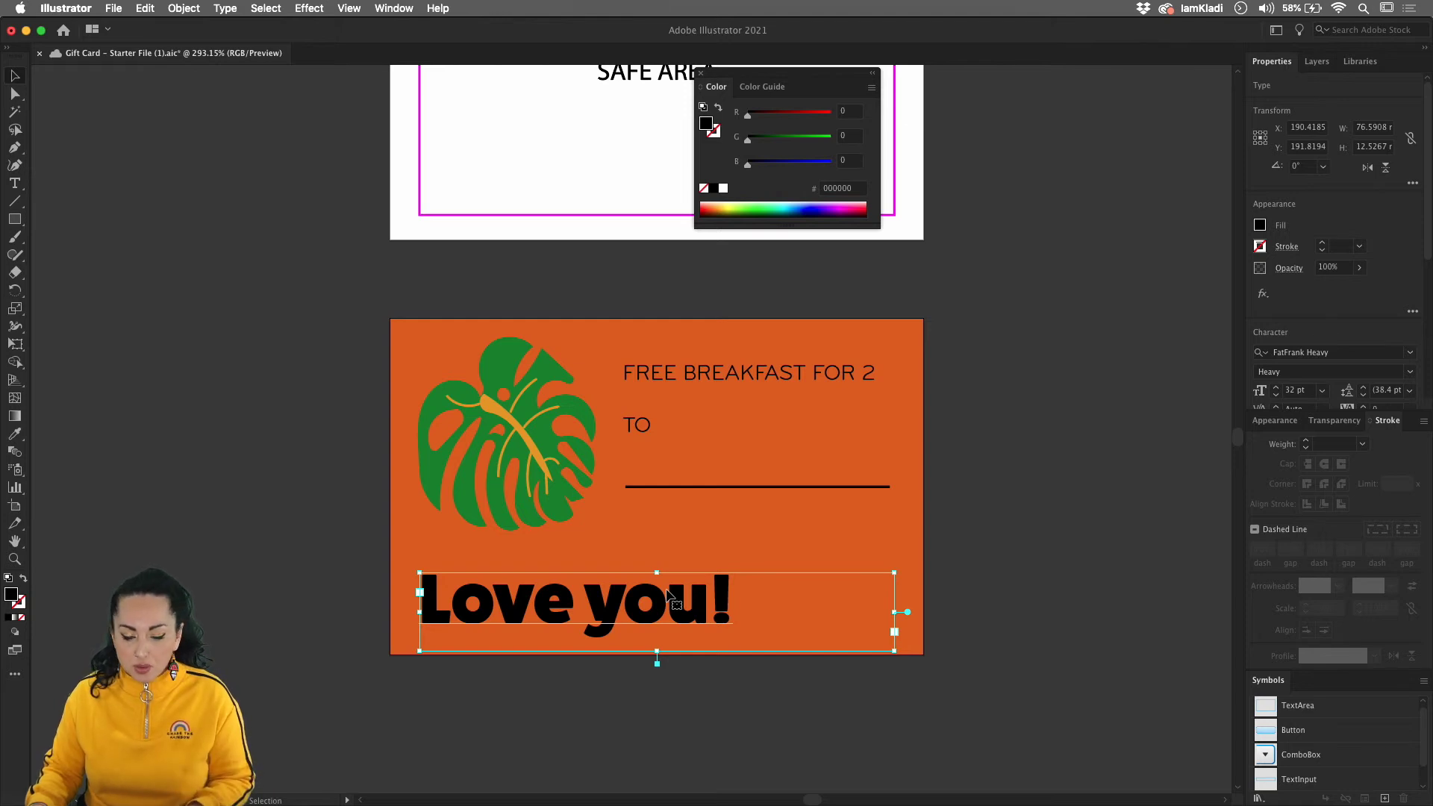
triple_click(666, 594)
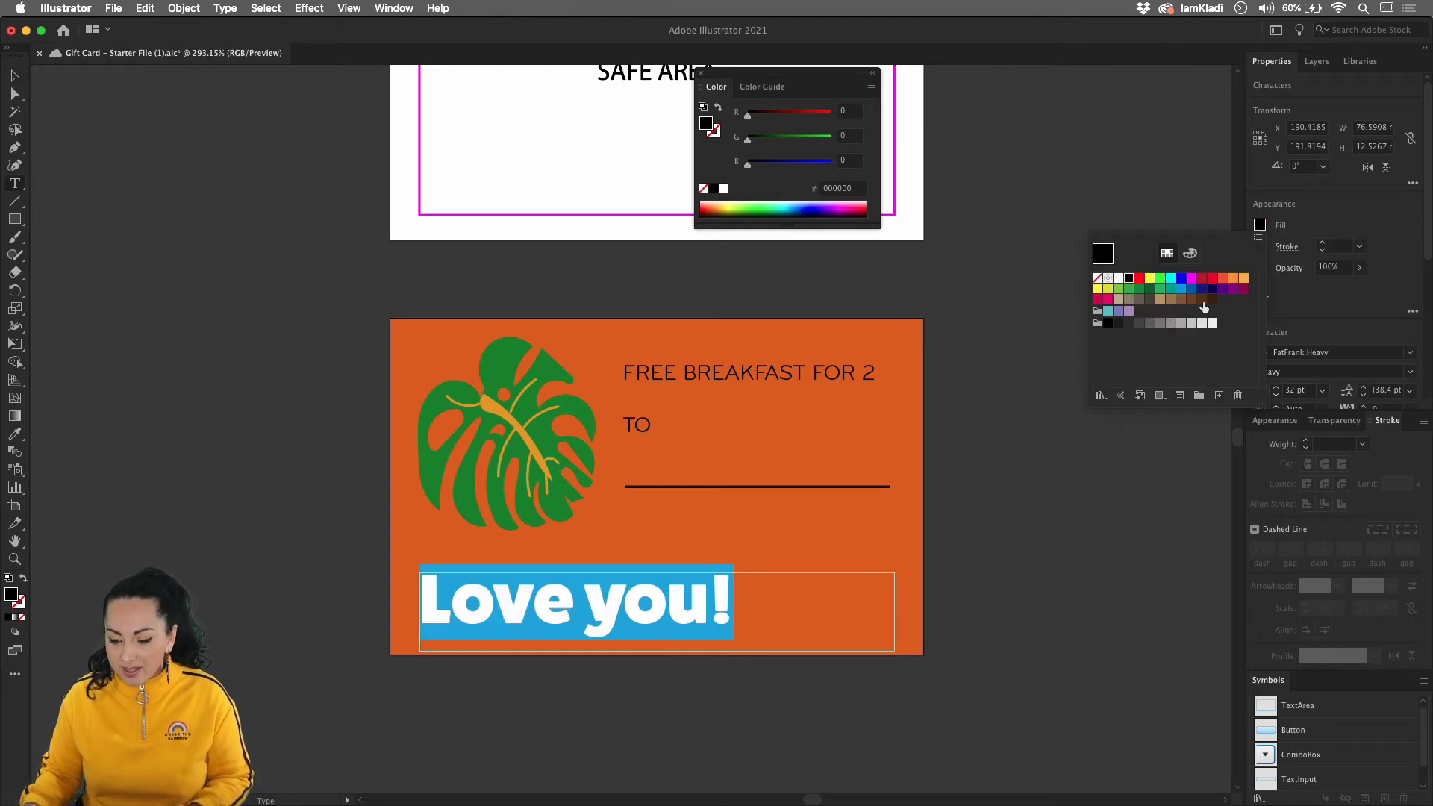
left_click(1118, 278)
key("Escape")
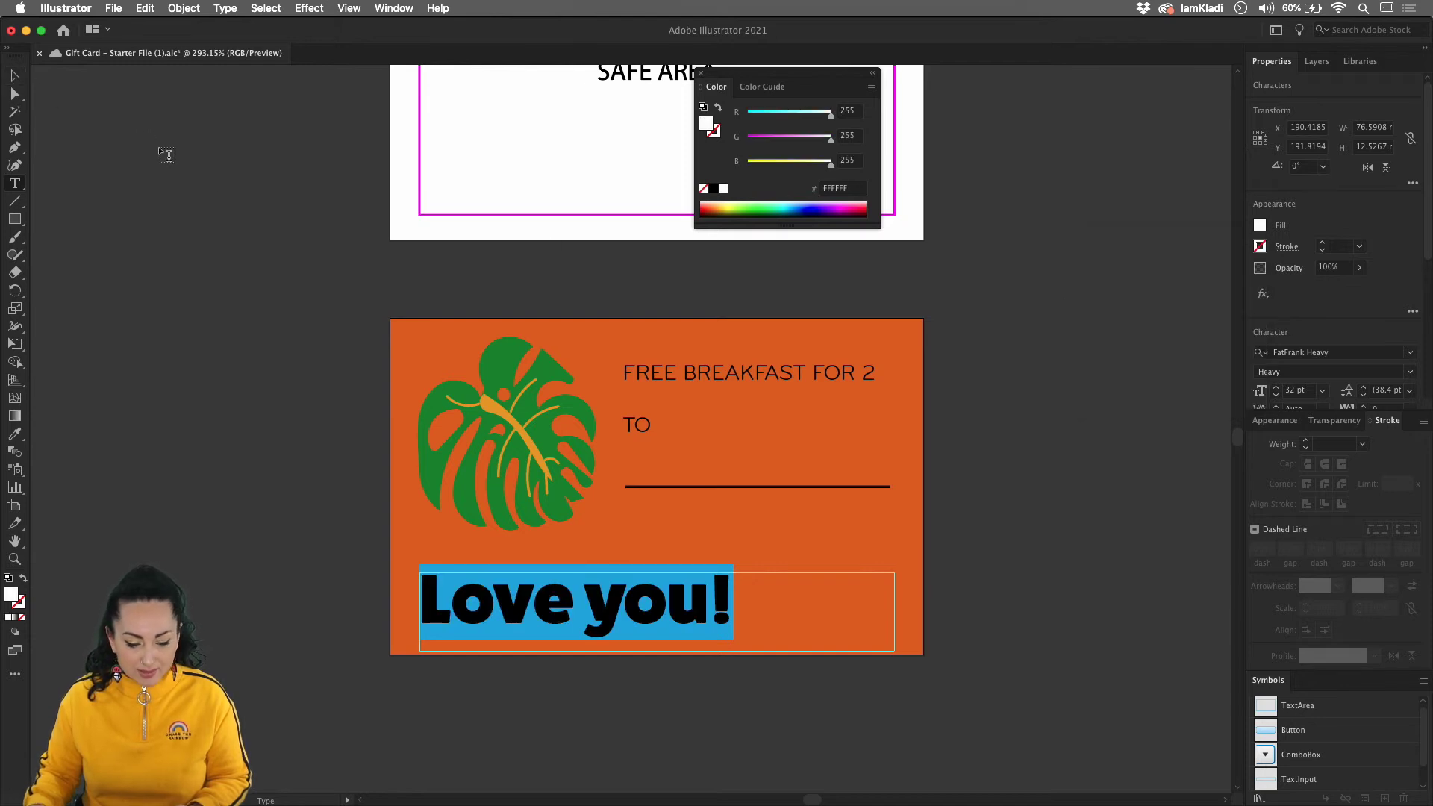
key("Escape")
left_click(656, 325)
Fill the "FREE BREAKFAST FOR 2" and "TO" text with white
left_click(754, 375)
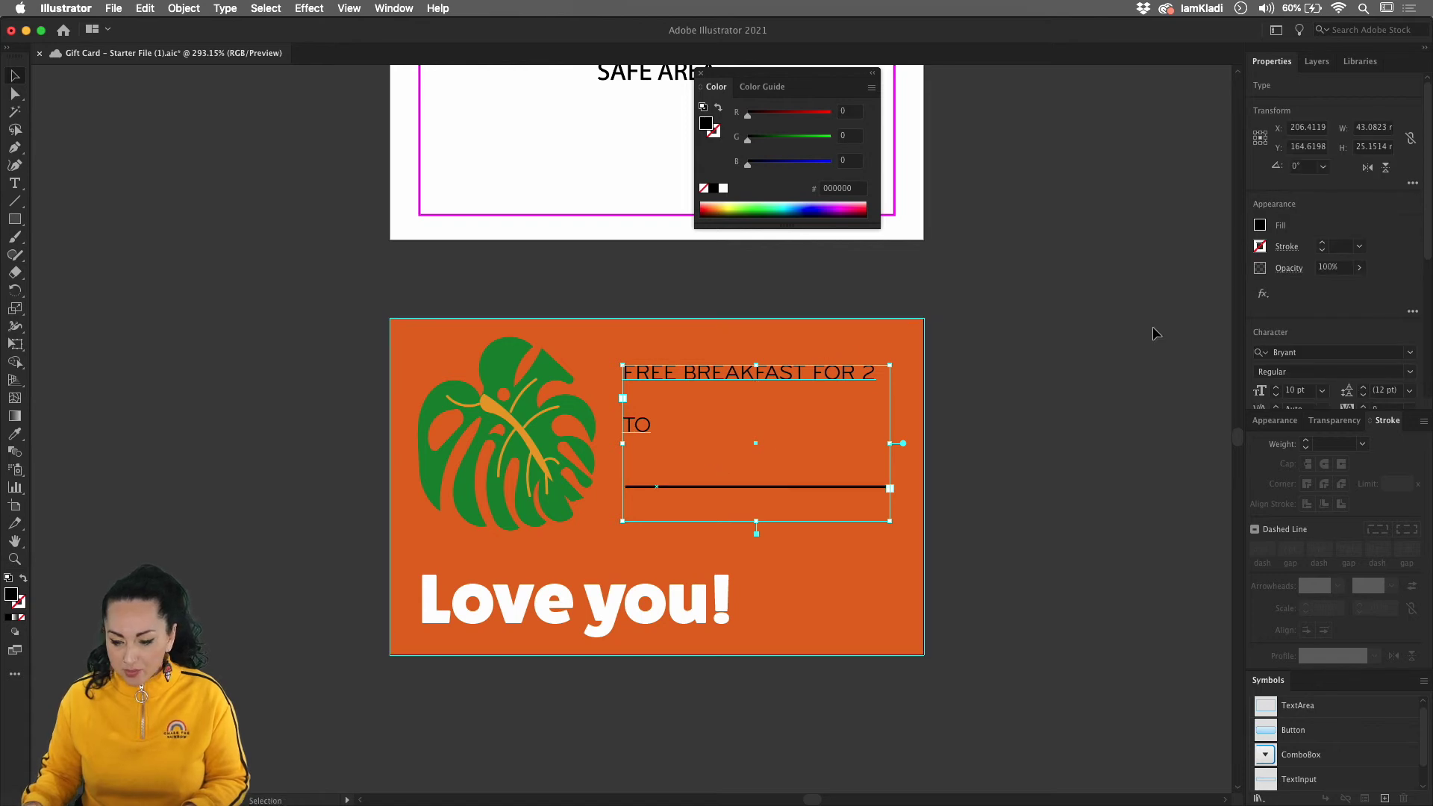
left_click(1260, 225)
left_click(1118, 278)
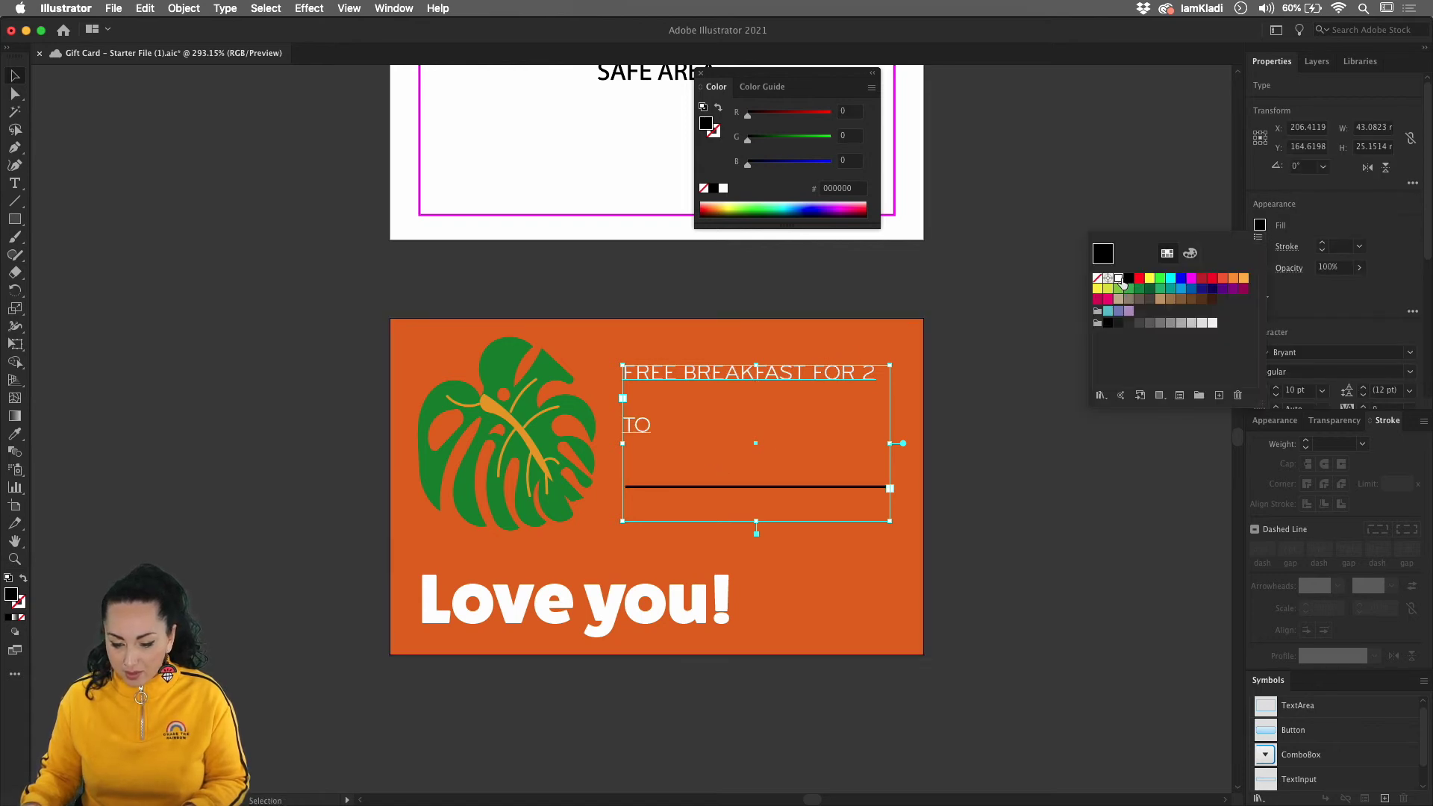
left_click(844, 499)
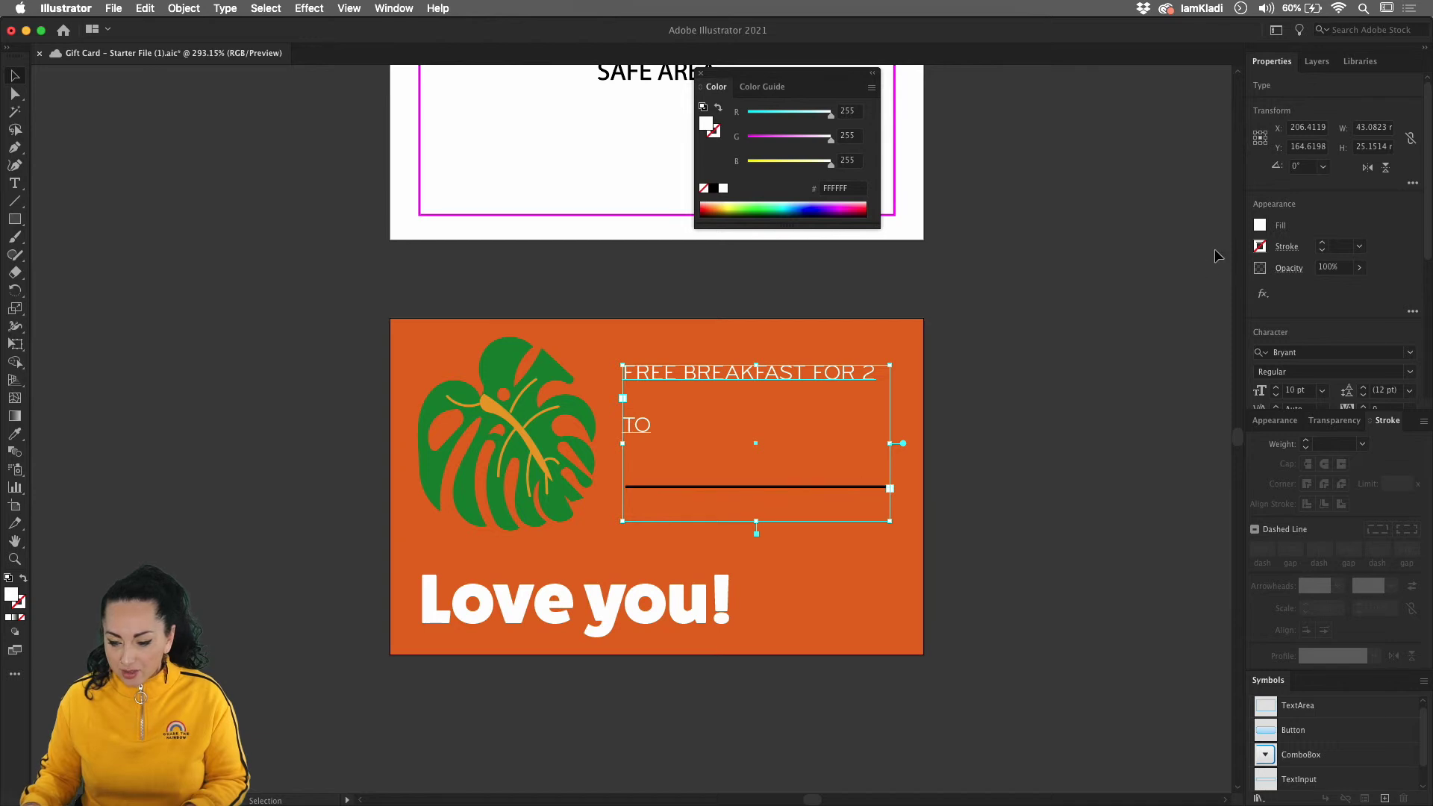
left_click(1260, 246)
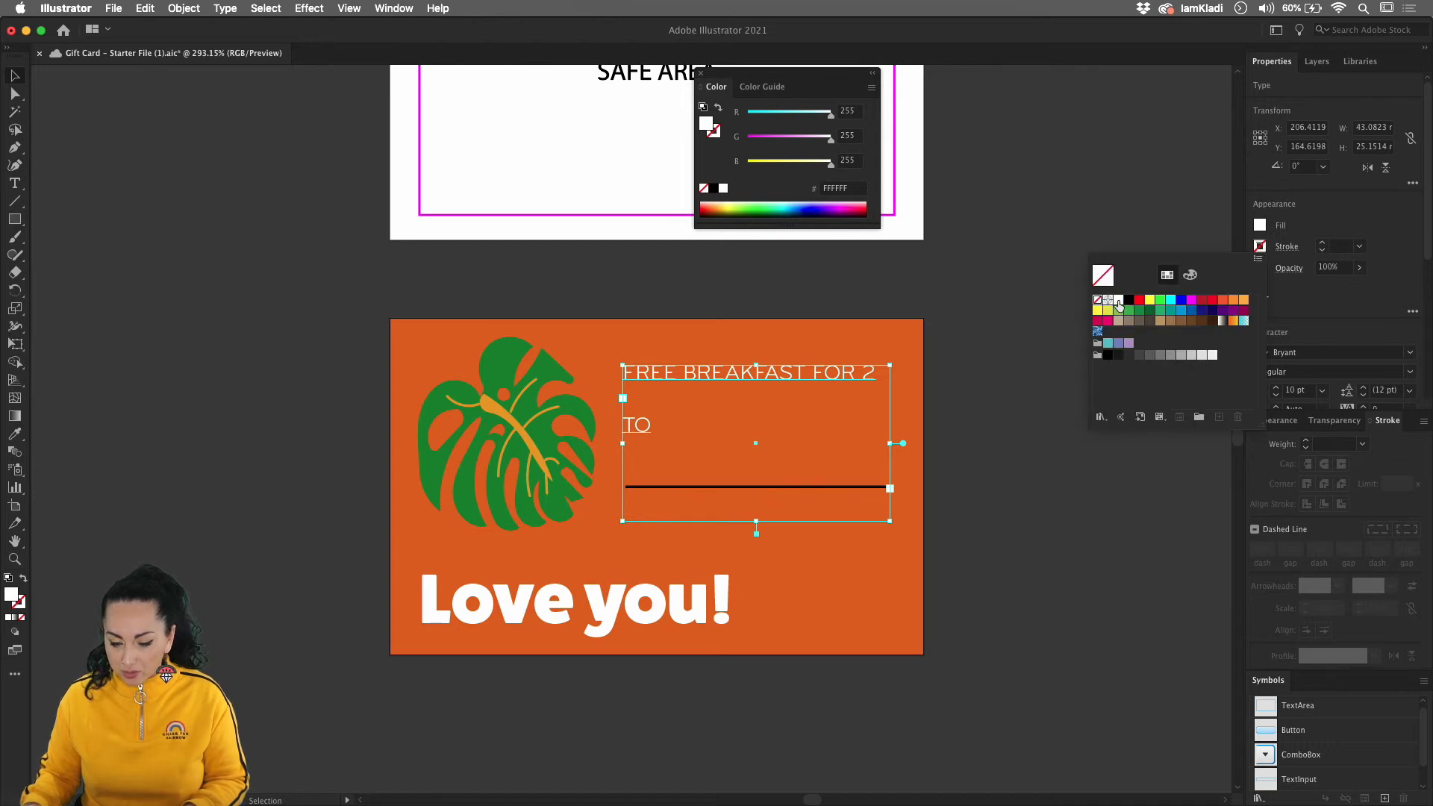
left_click(1118, 300)
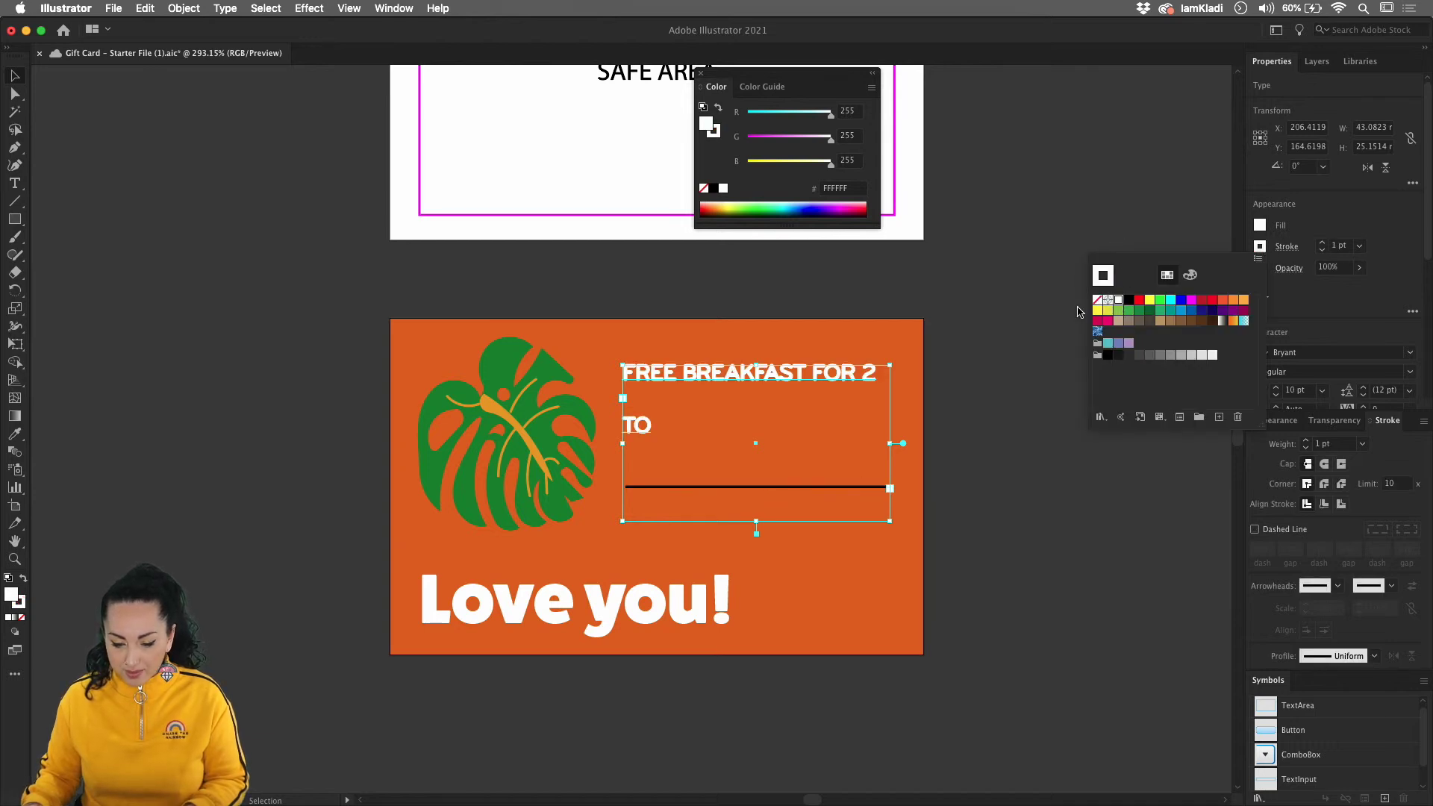
left_click(988, 364)
key("super+z")
left_click(987, 399)
Change the stroke of the horizontal line below "TO" to white and deselect it
left_click(885, 486)
left_click(1261, 246)
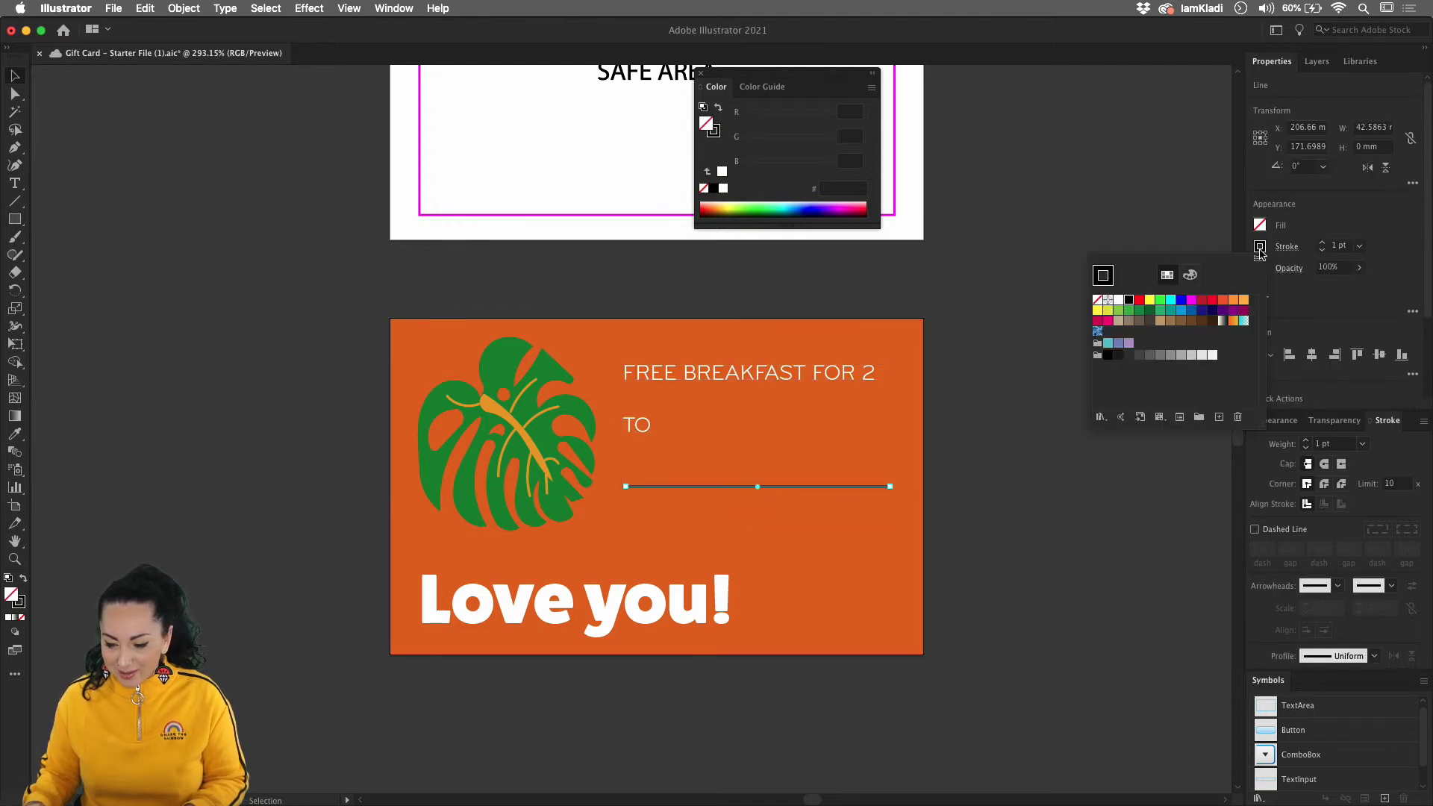
left_click(1118, 299)
left_click(1010, 362)
Enlarge the leaf group to about 39.5 by 43 mm and position it overlapping the card's upper-left corner
left_click(460, 487)
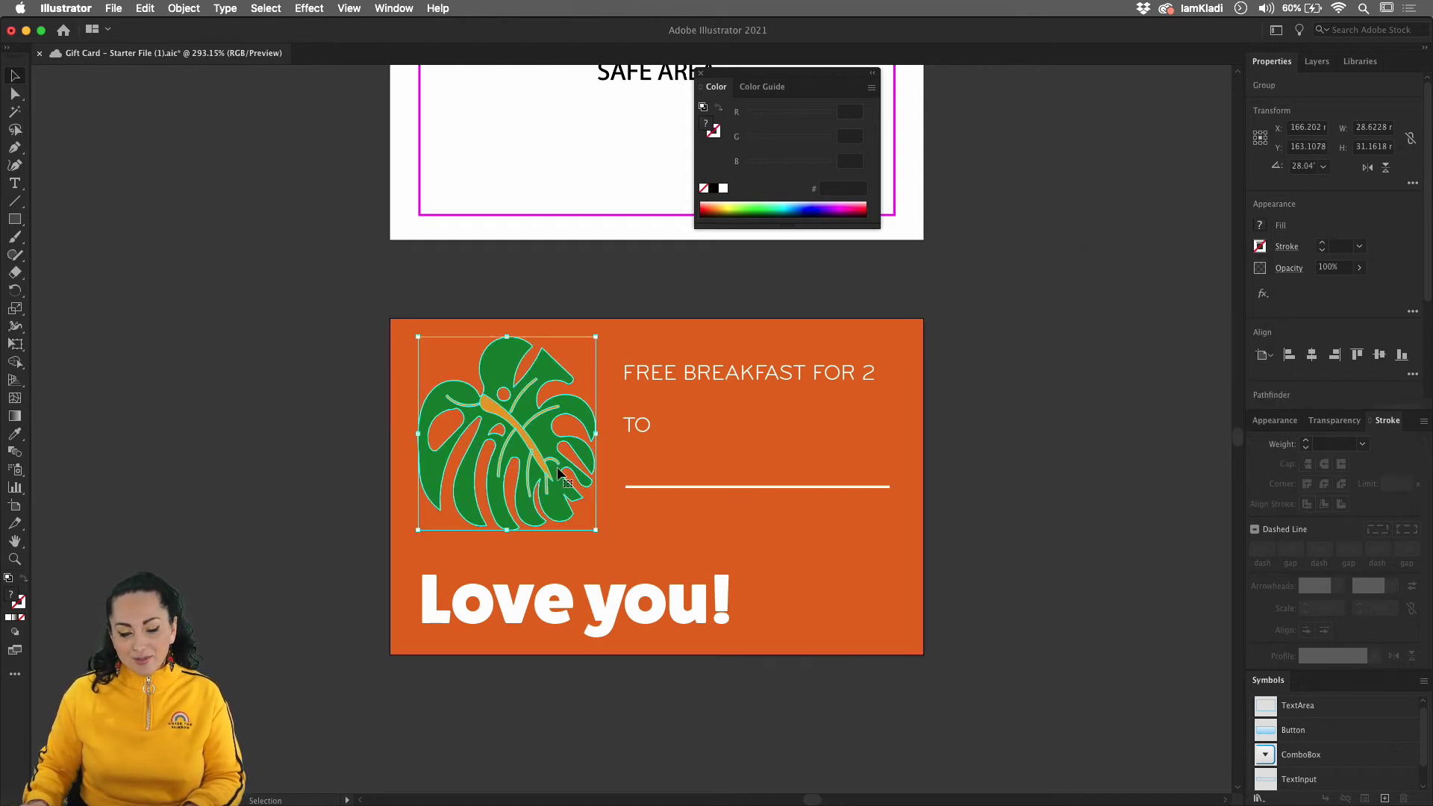
left_click_drag(418, 529, 351, 608)
left_click_drag(537, 495, 532, 450)
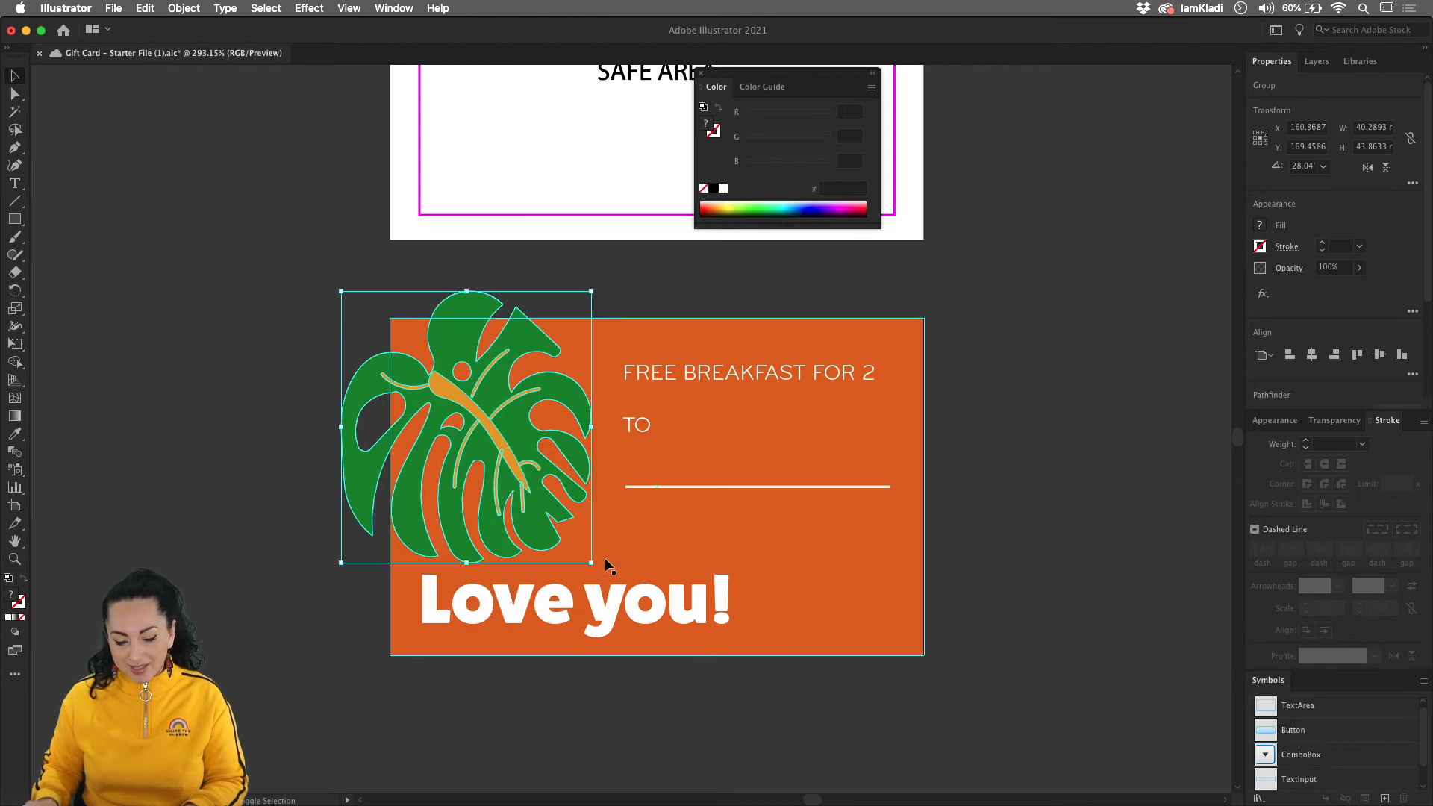
mouse_move(592, 563)
left_mouse_down()
mouse_move(638, 586)
mouse_move(588, 559)
left_mouse_up()
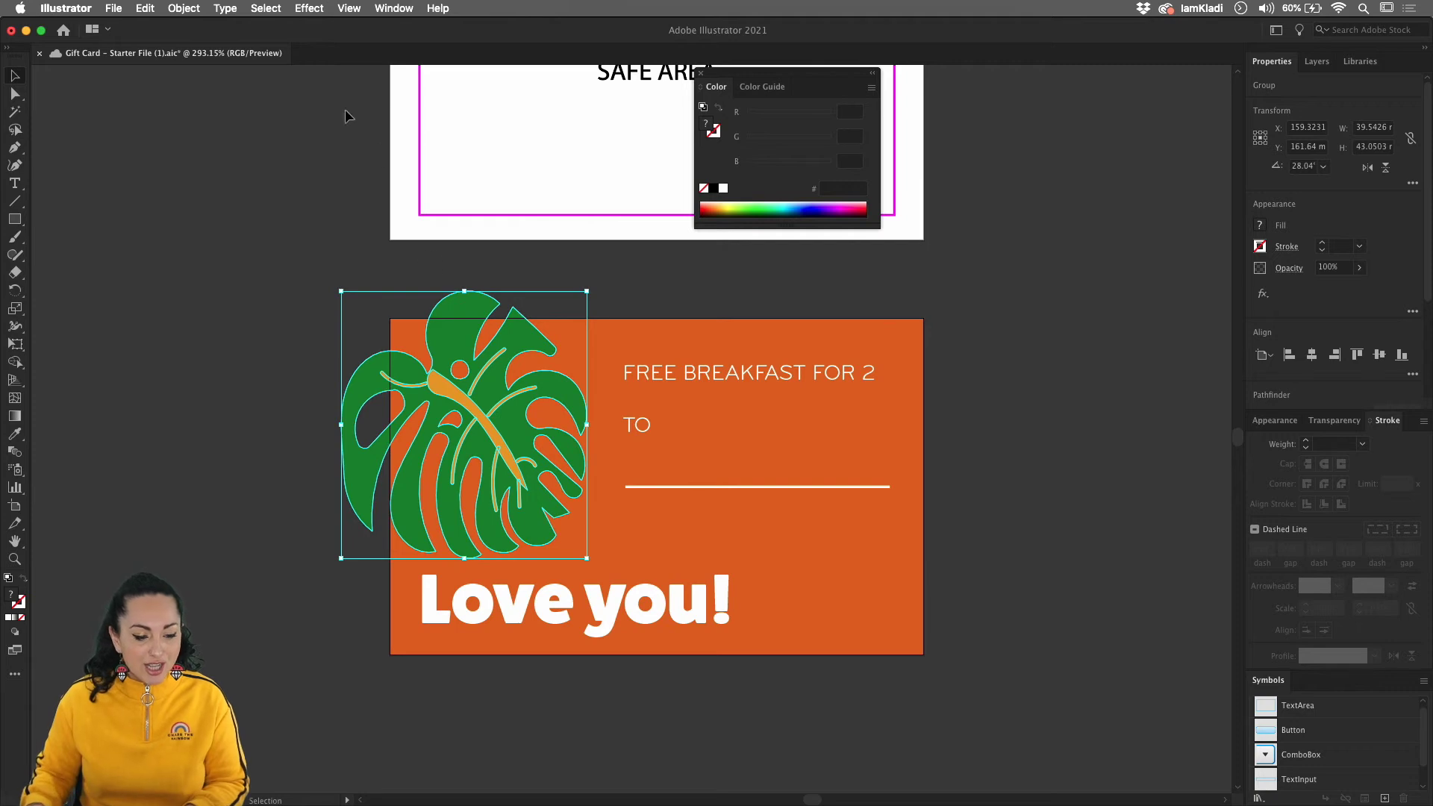
left_click(15, 255)
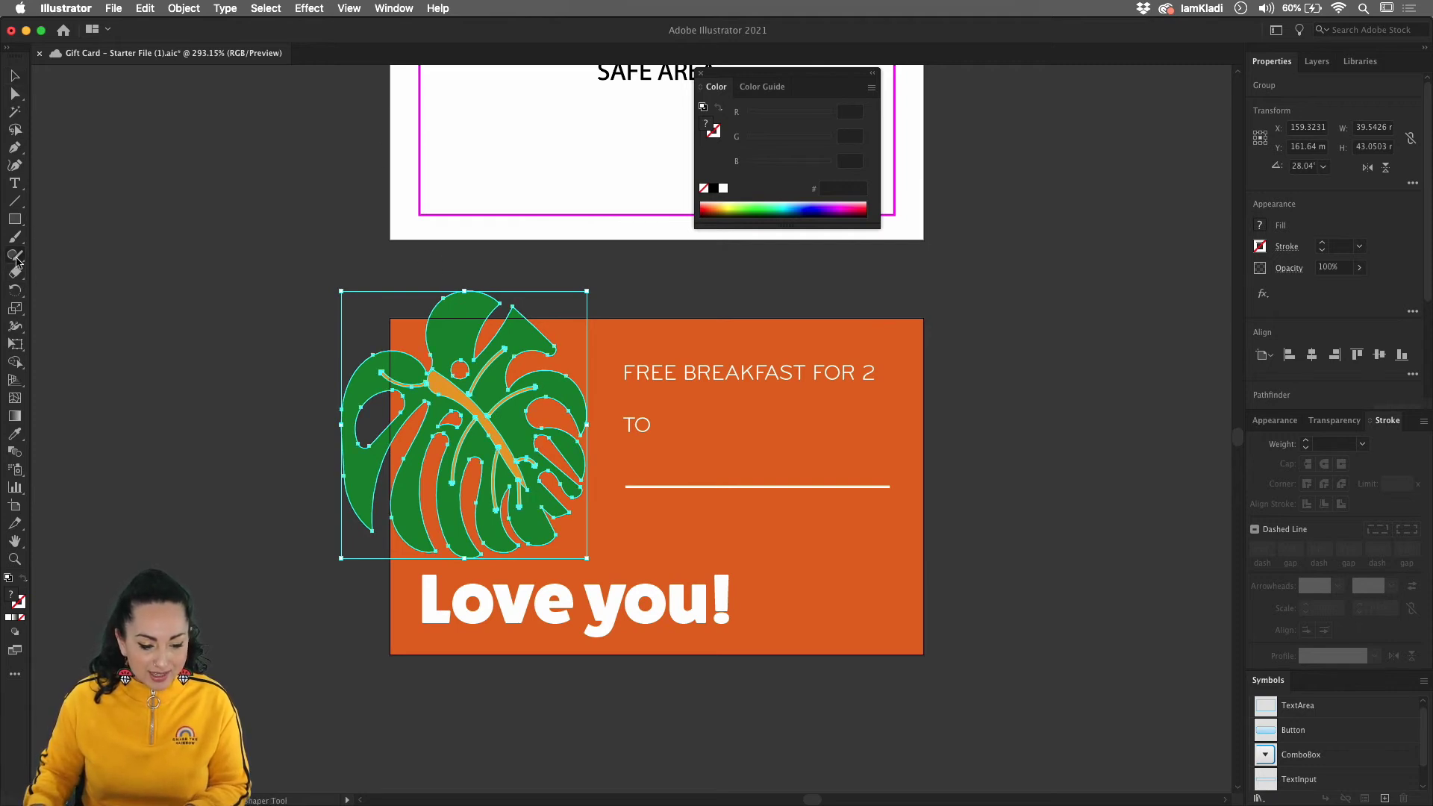
key("super+shift+a")
left_click(84, 272)
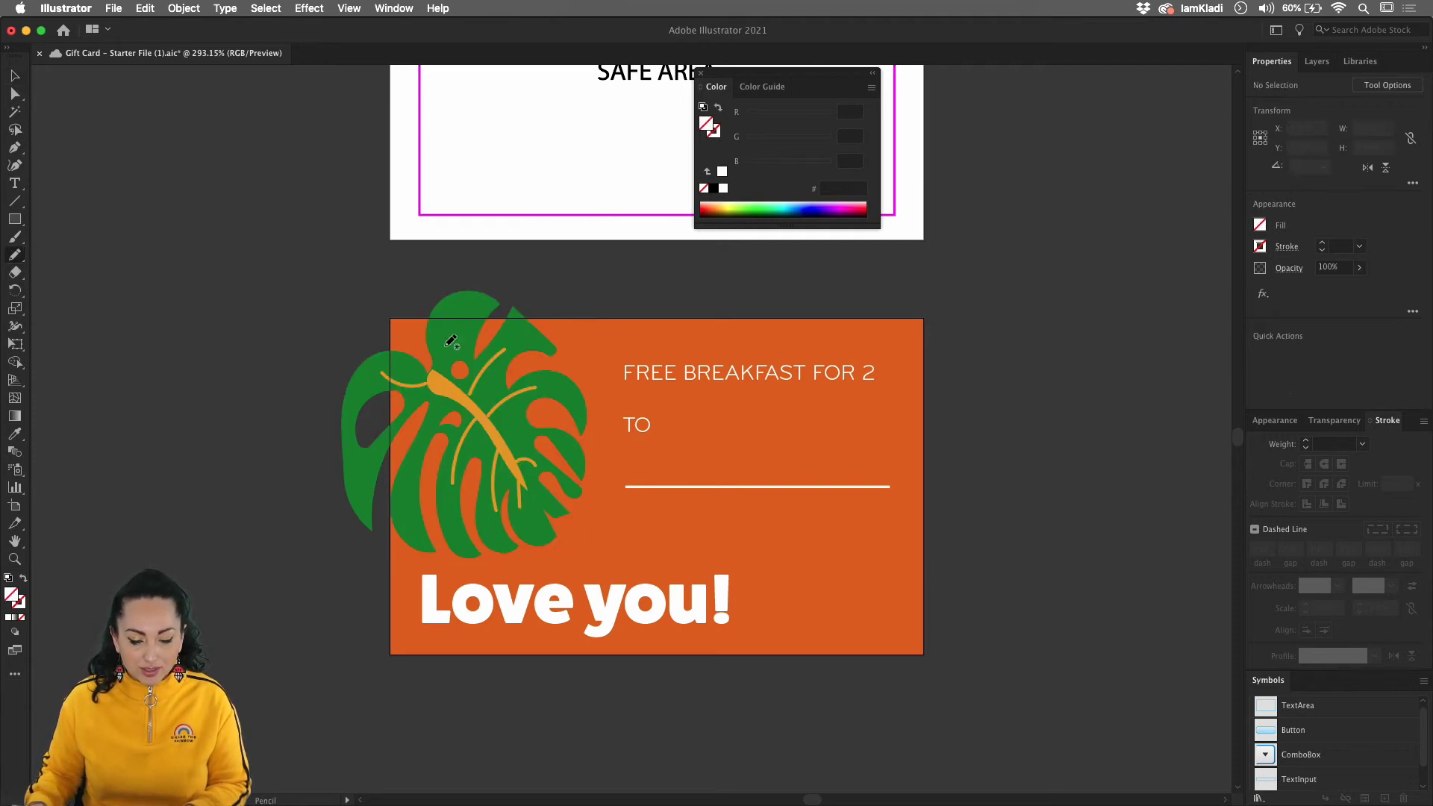
mouse_move(778, 527)
left_mouse_down()
mouse_move(794, 566)
mouse_move(700, 549)
left_mouse_up()
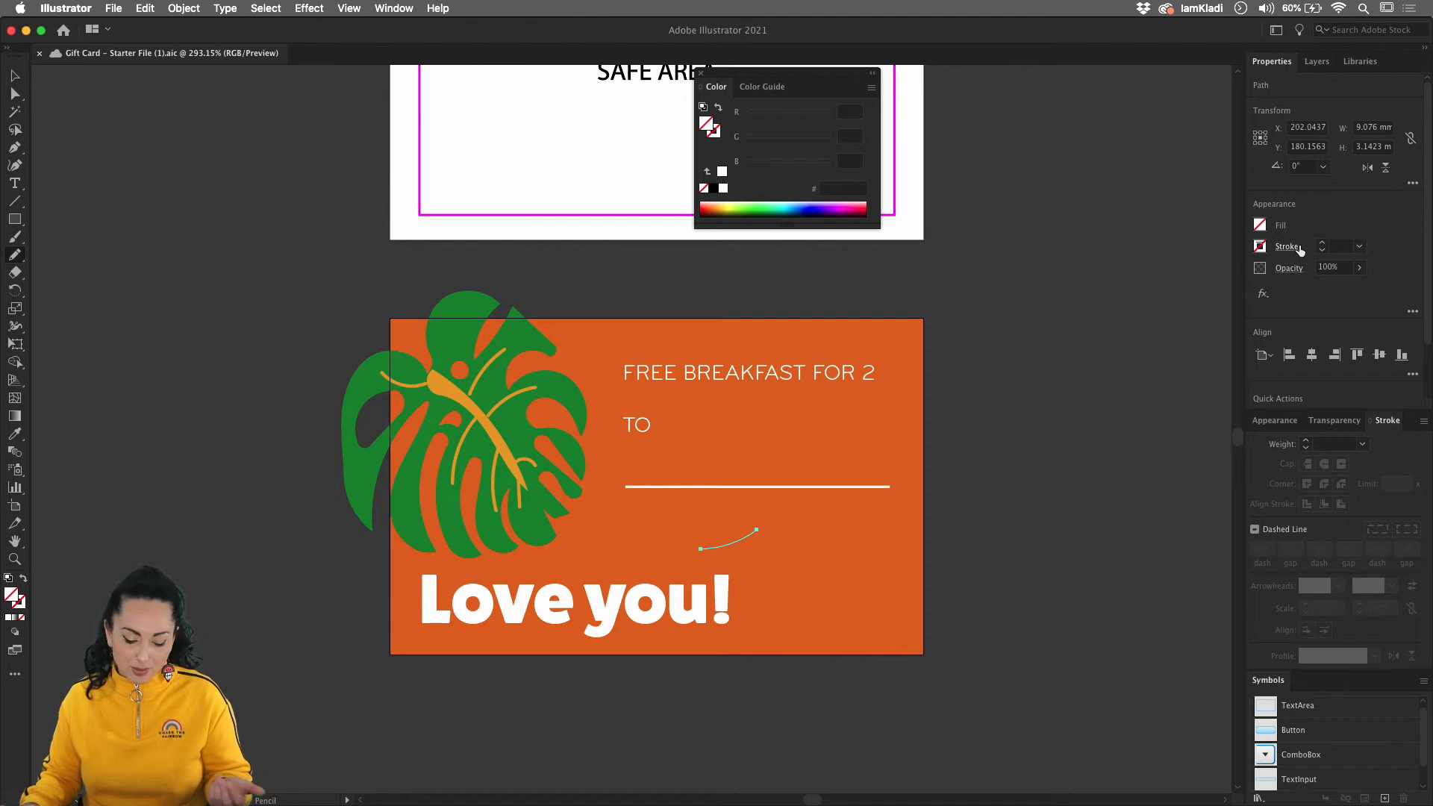
key("super+z")
key("v")
key("Delete")
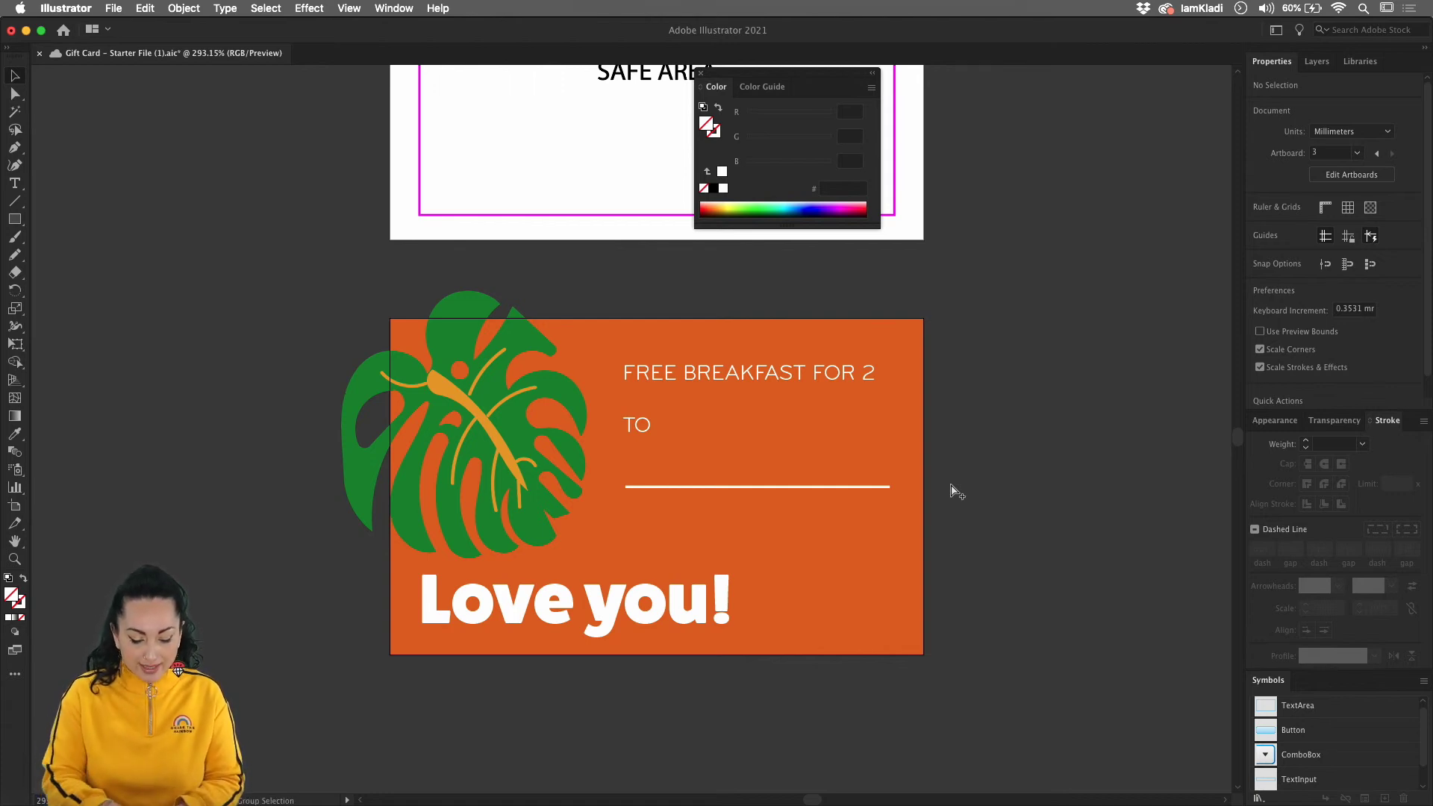
Open Export for Screens and choose only the Version 2 artboard for export, excluding the Template artboard
key("super+alt+e")
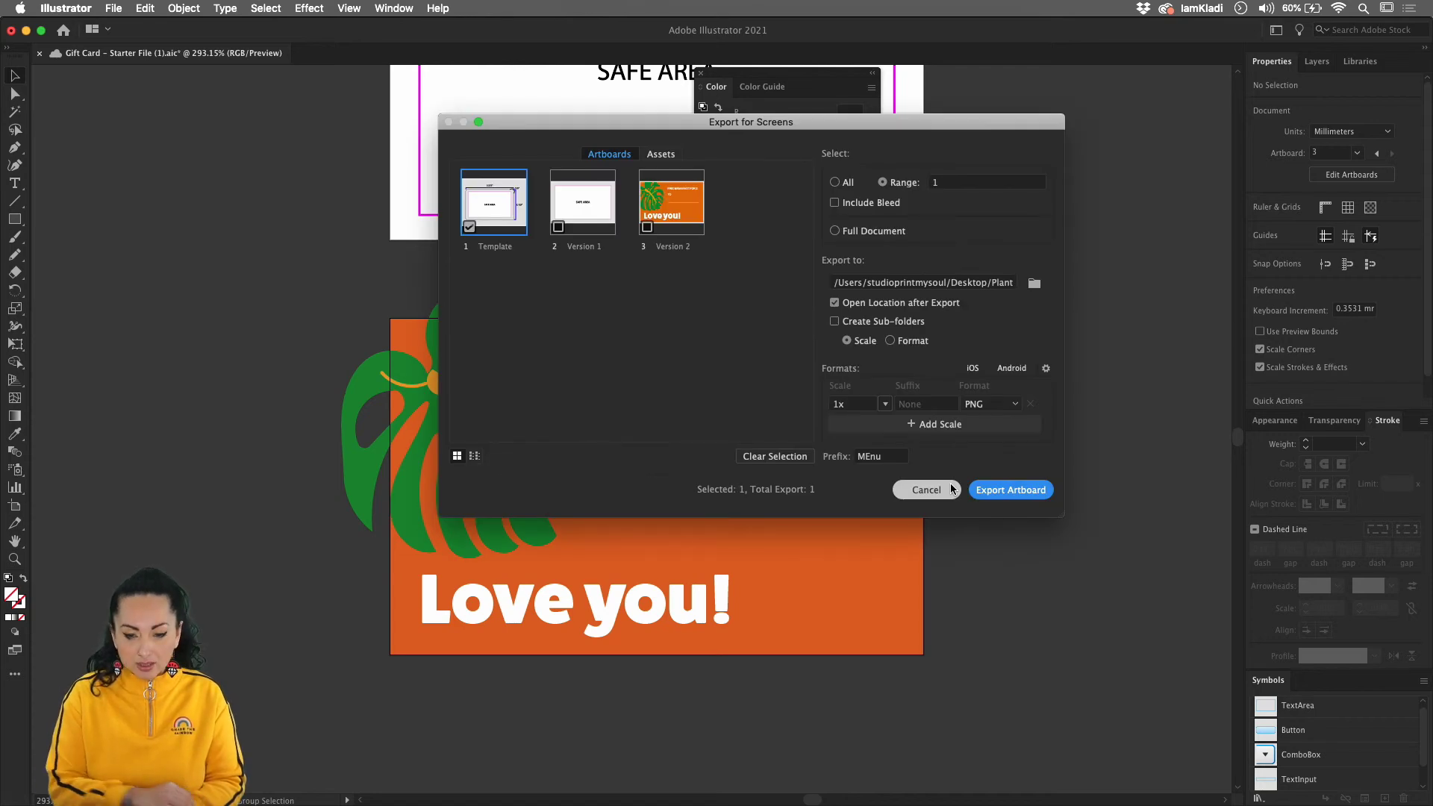
left_click(664, 230)
left_click(506, 224)
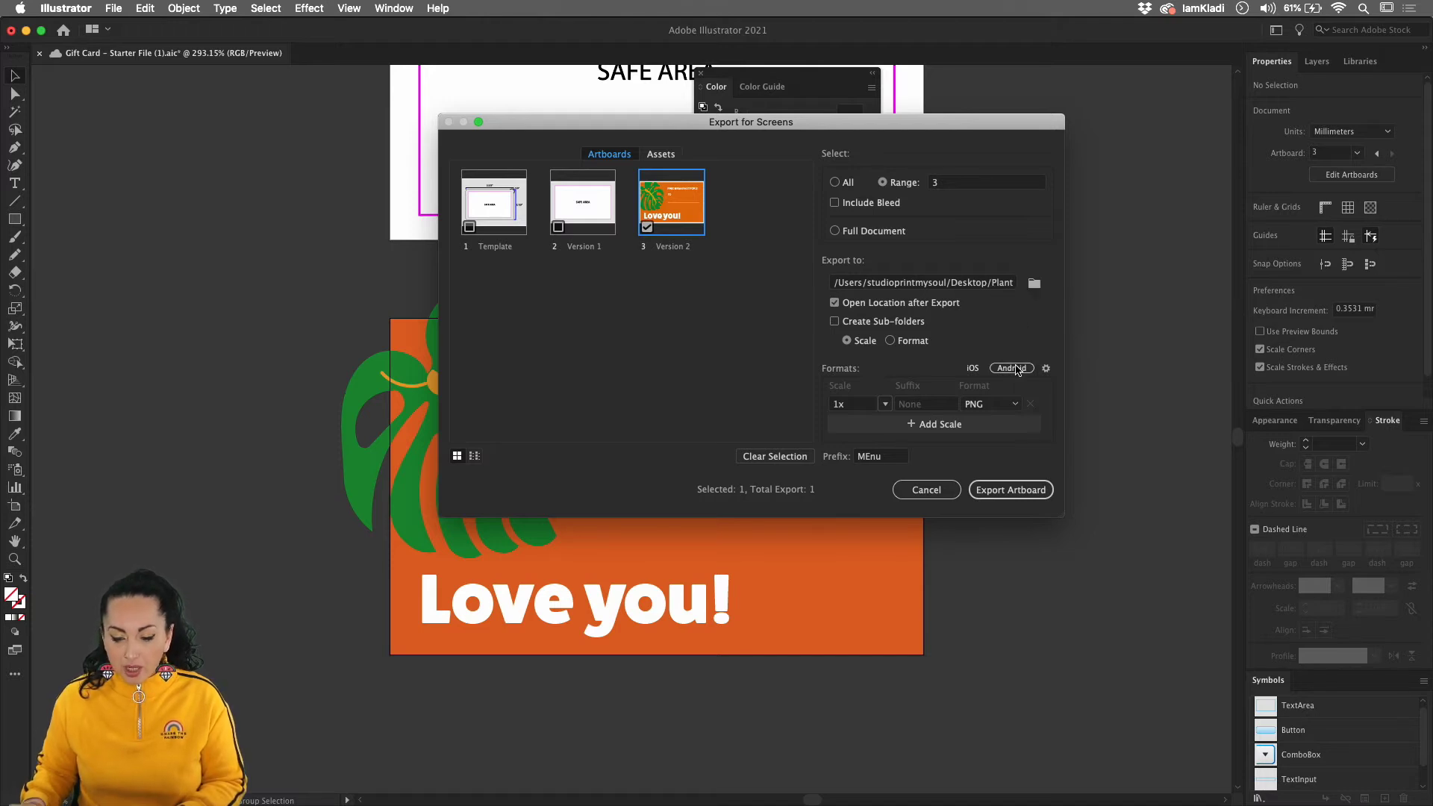
Keep the PNG format, set the file name prefix to "Gift card", and export the Version 2 artboard
left_click(1017, 405)
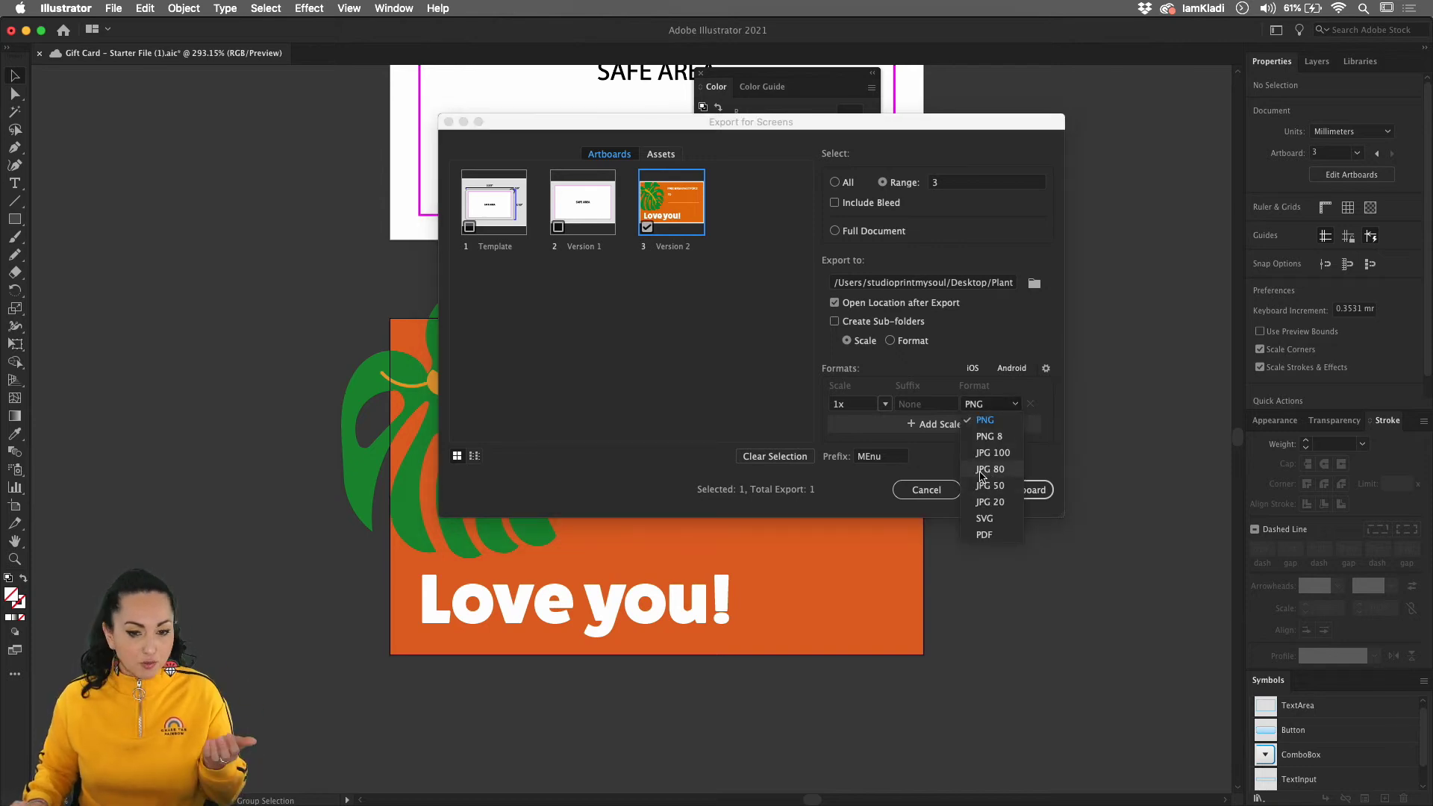
left_click(985, 333)
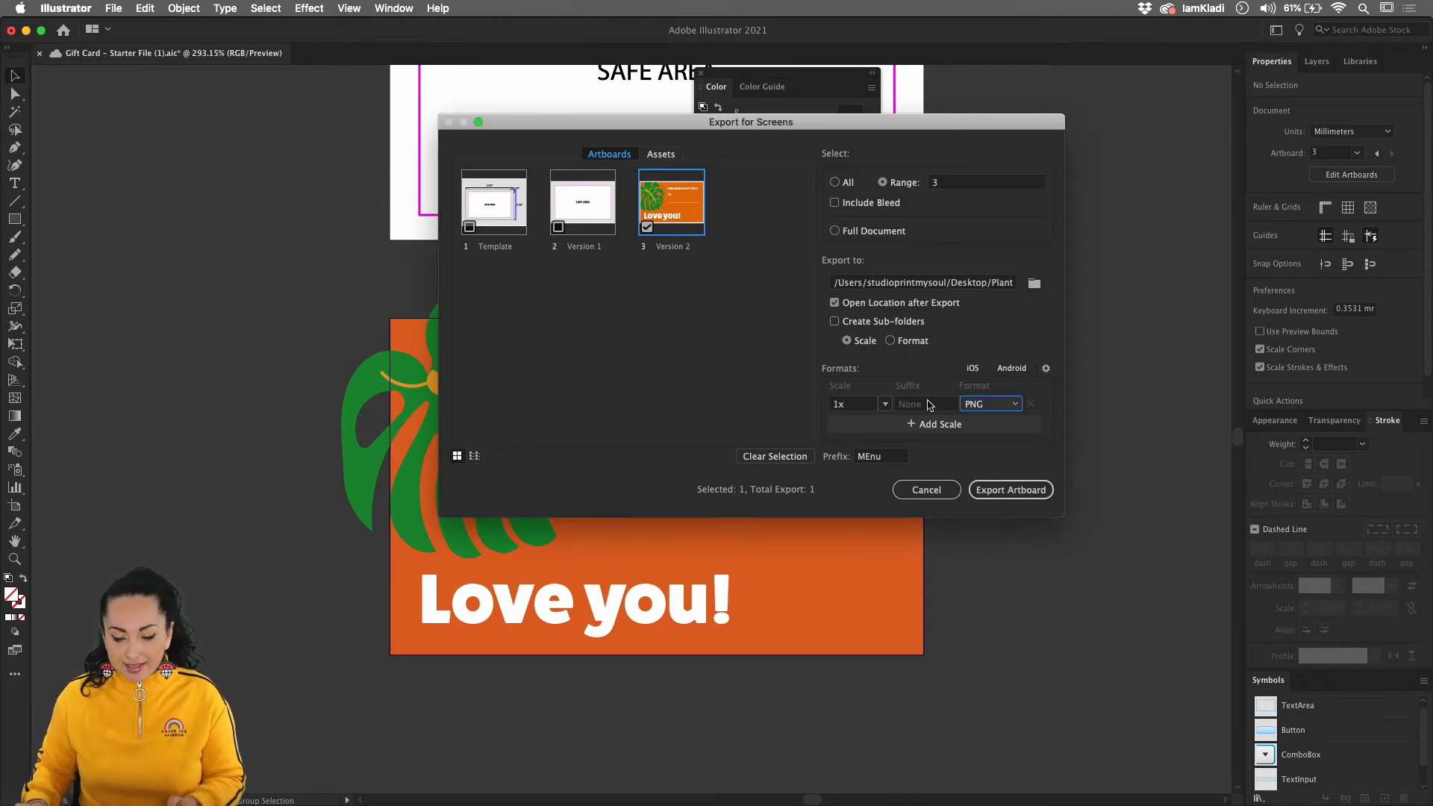
left_click(894, 459)
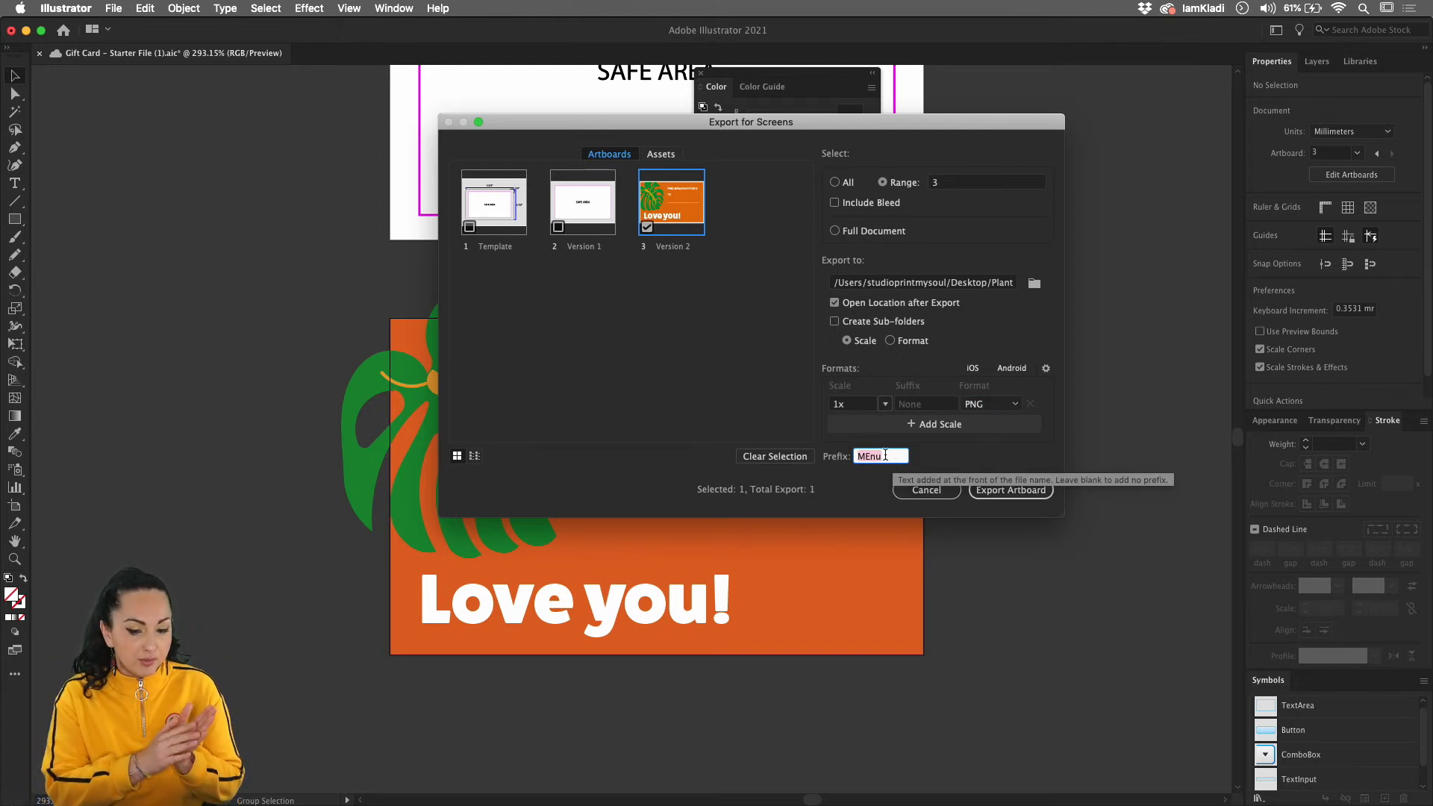
type("Gift card")
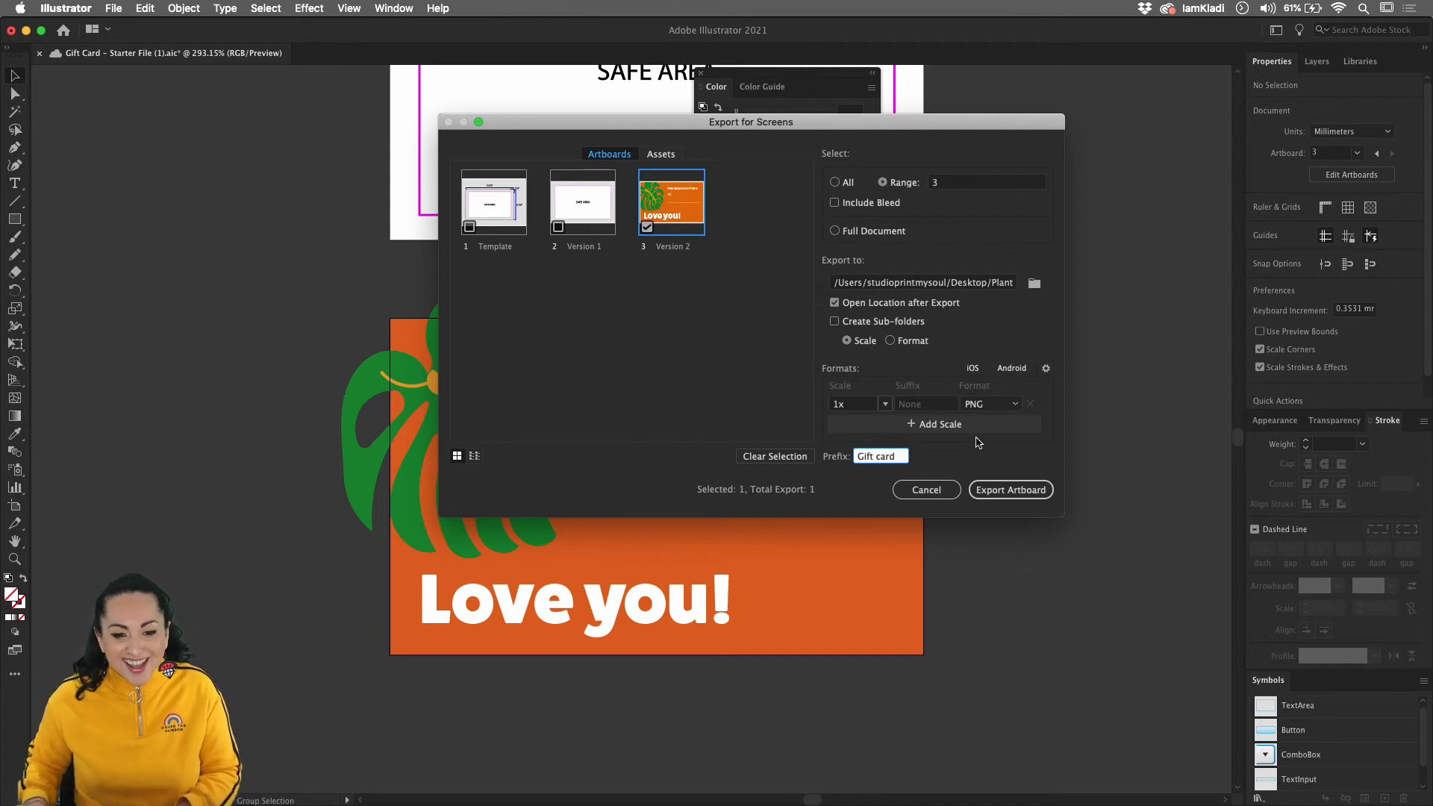
left_click(1011, 490)
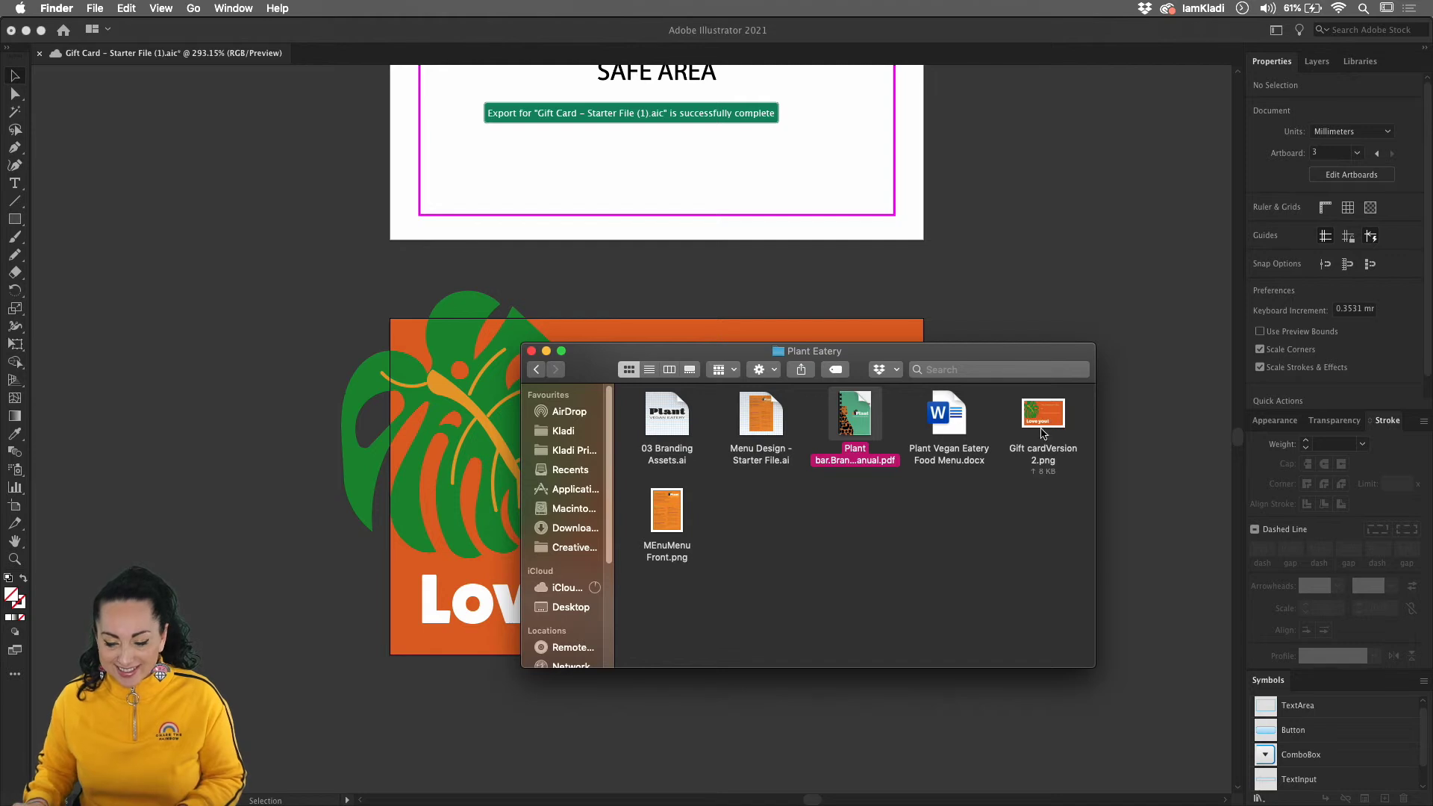
Switch to Google Chrome and examine how the Creative Challenge works on the Behance Illustrator challenge page, including the community chat
mouse_move(804, 804)
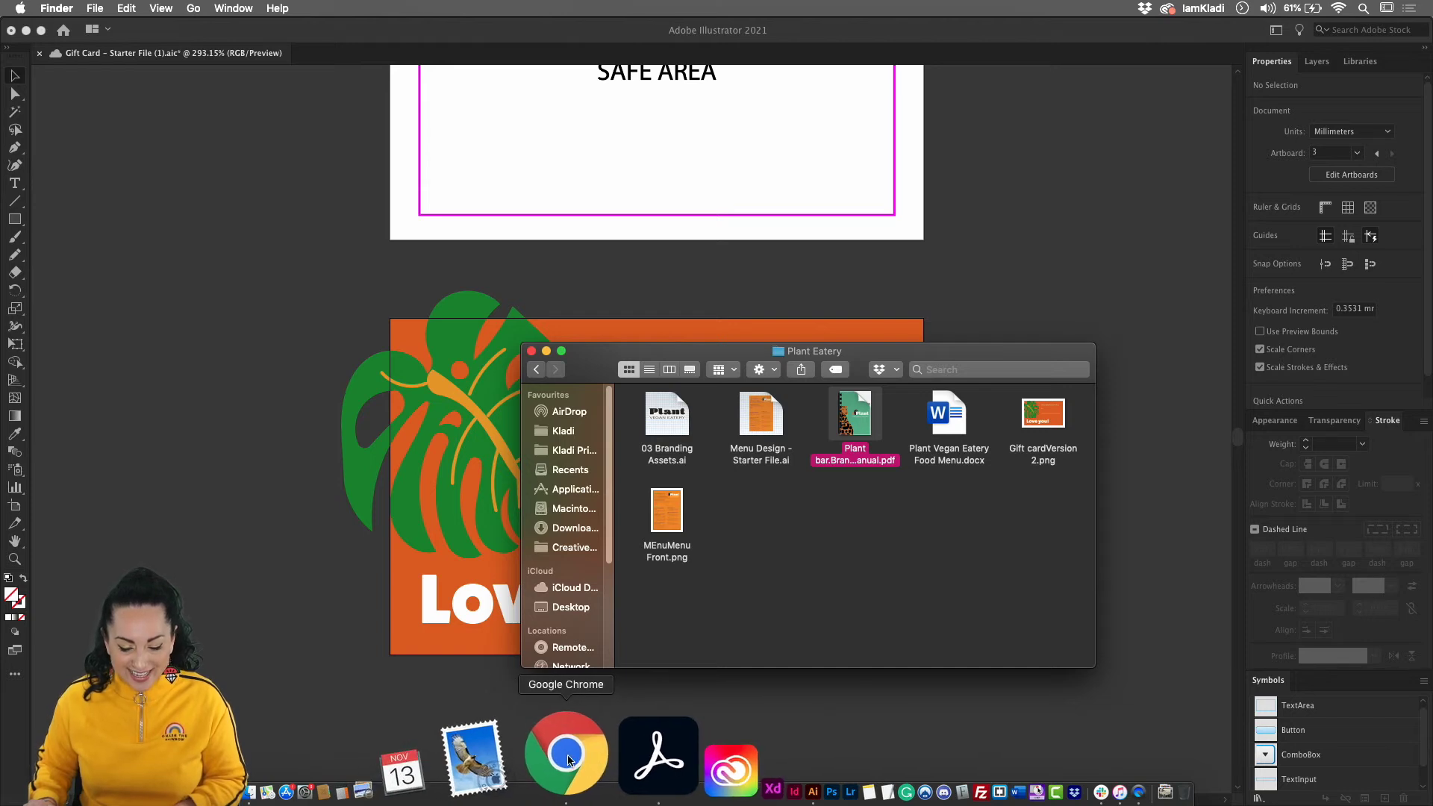
left_click(568, 760)
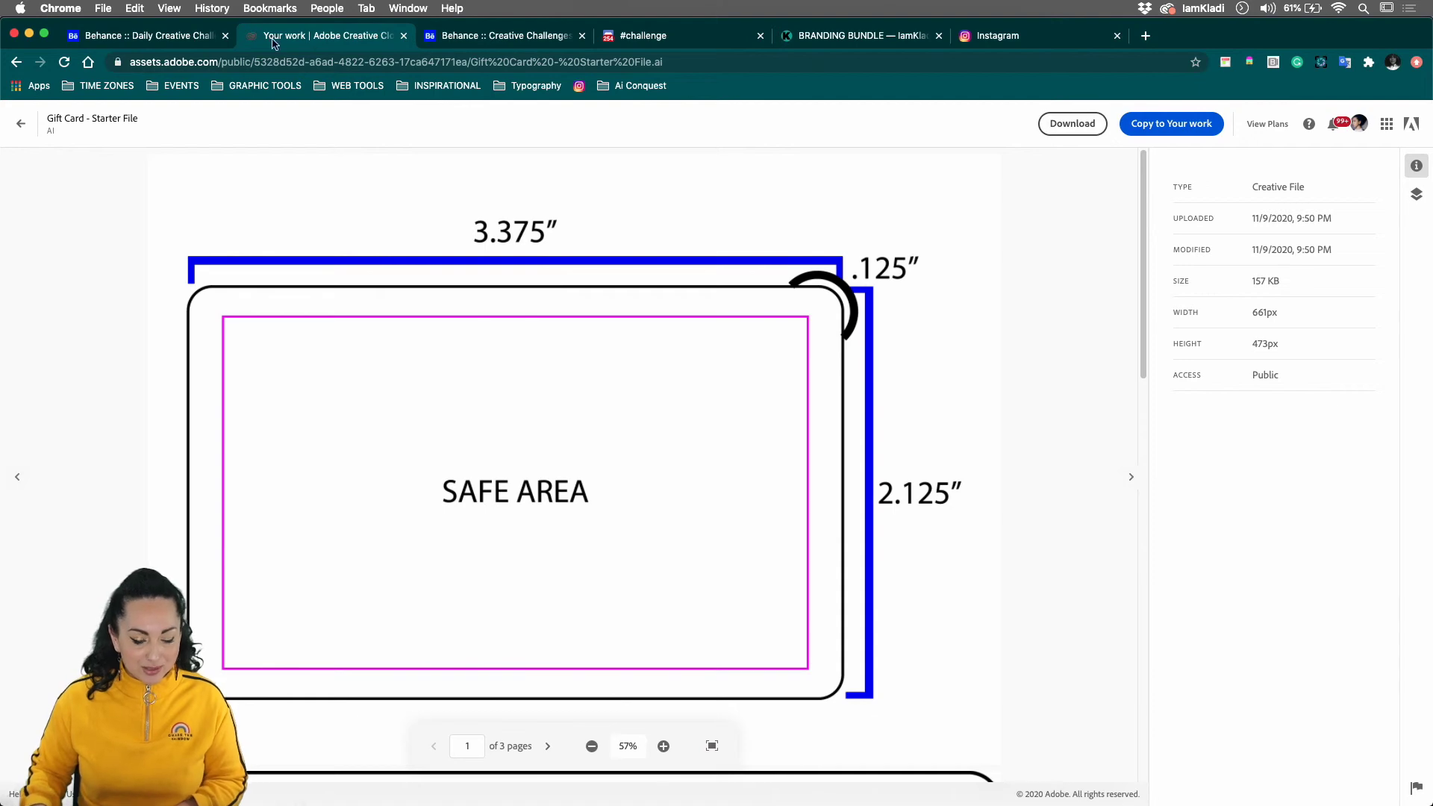
left_click(198, 37)
scroll(625, 430, "down", 4)
scroll(624, 435, "up", 13)
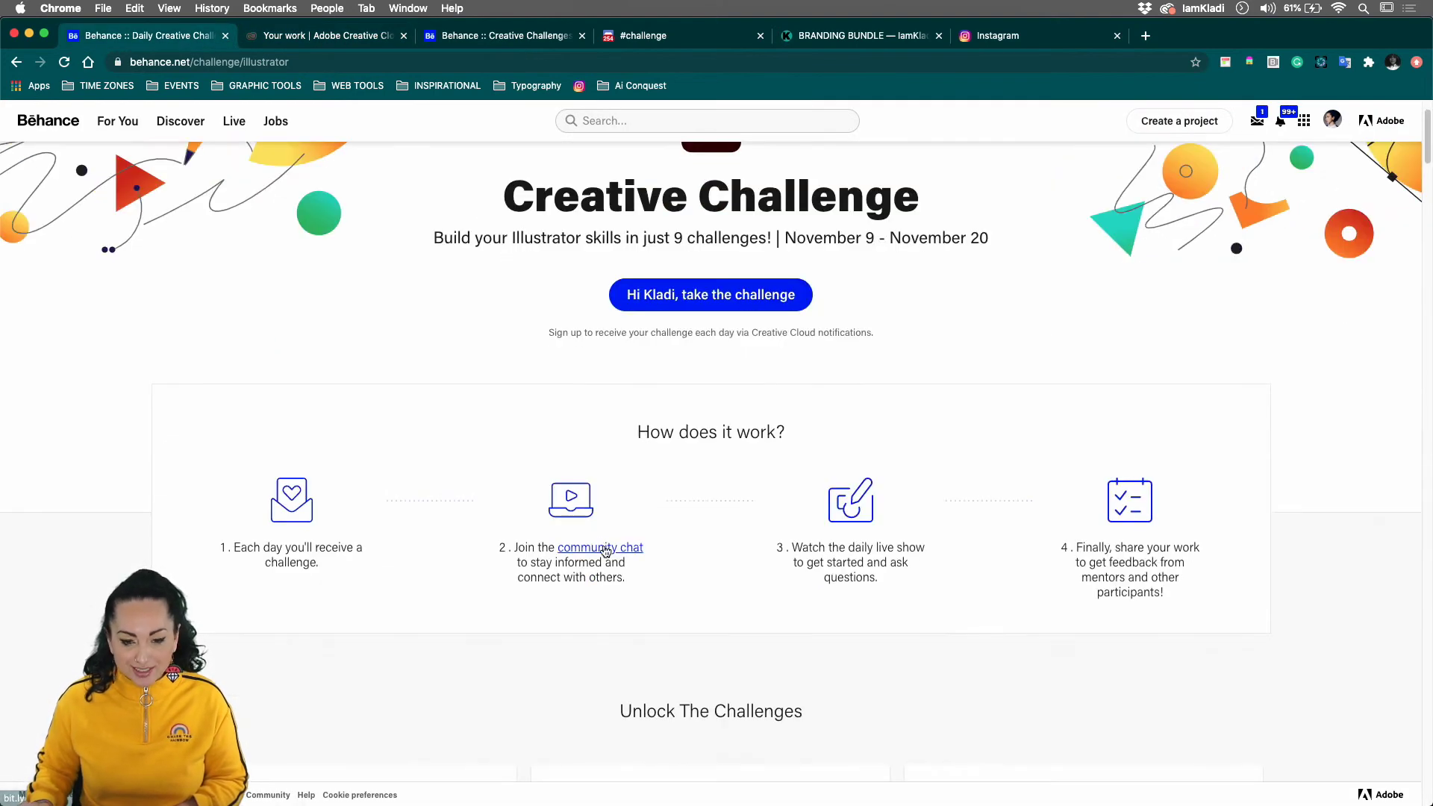
scroll(603, 512, "up", 1)
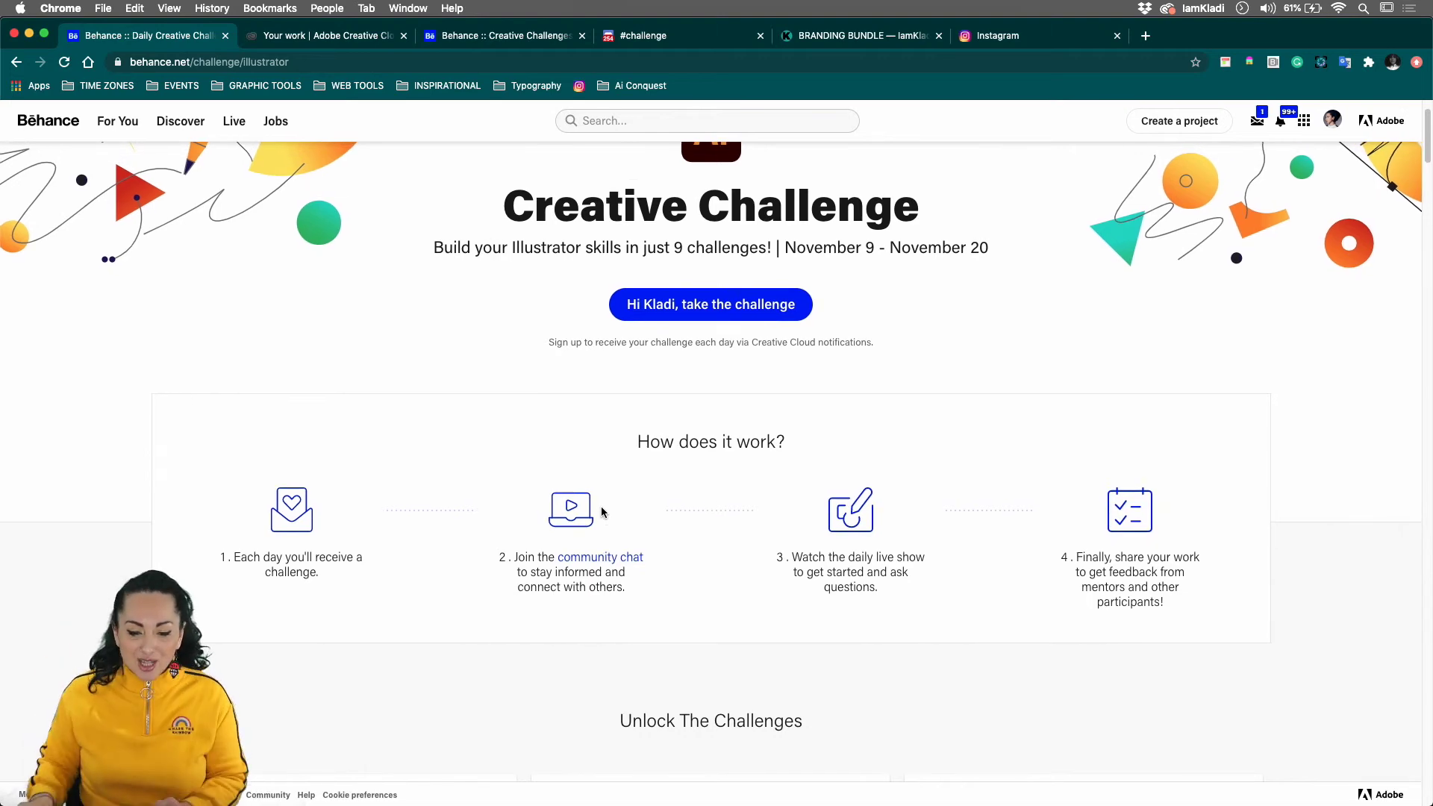
Upload "Gift cardVersion 2.png" to the Adobe Illustrator Discord #challenge channel with the comment "Challengee 4" and go toward the newest posts
left_click(647, 36)
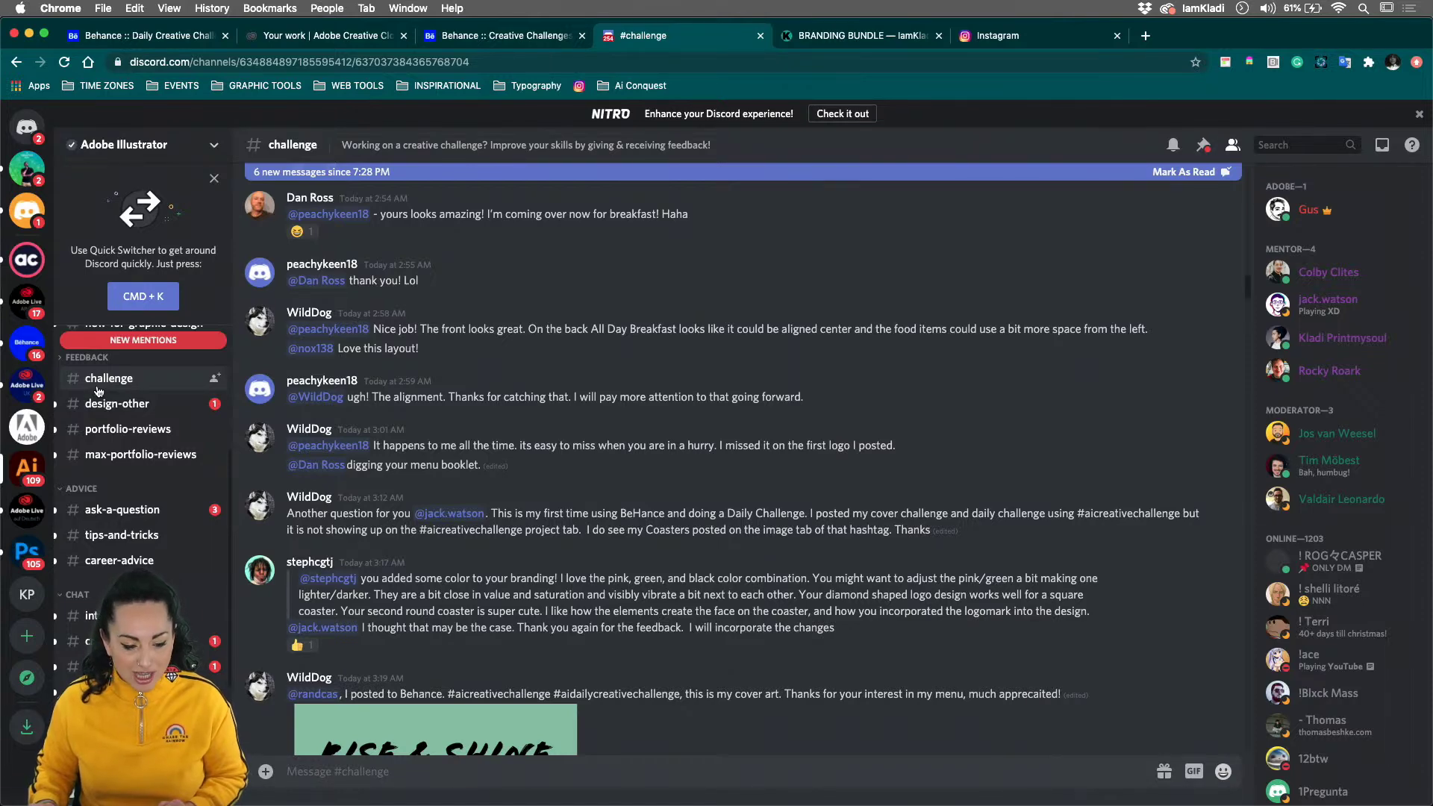
left_click(266, 773)
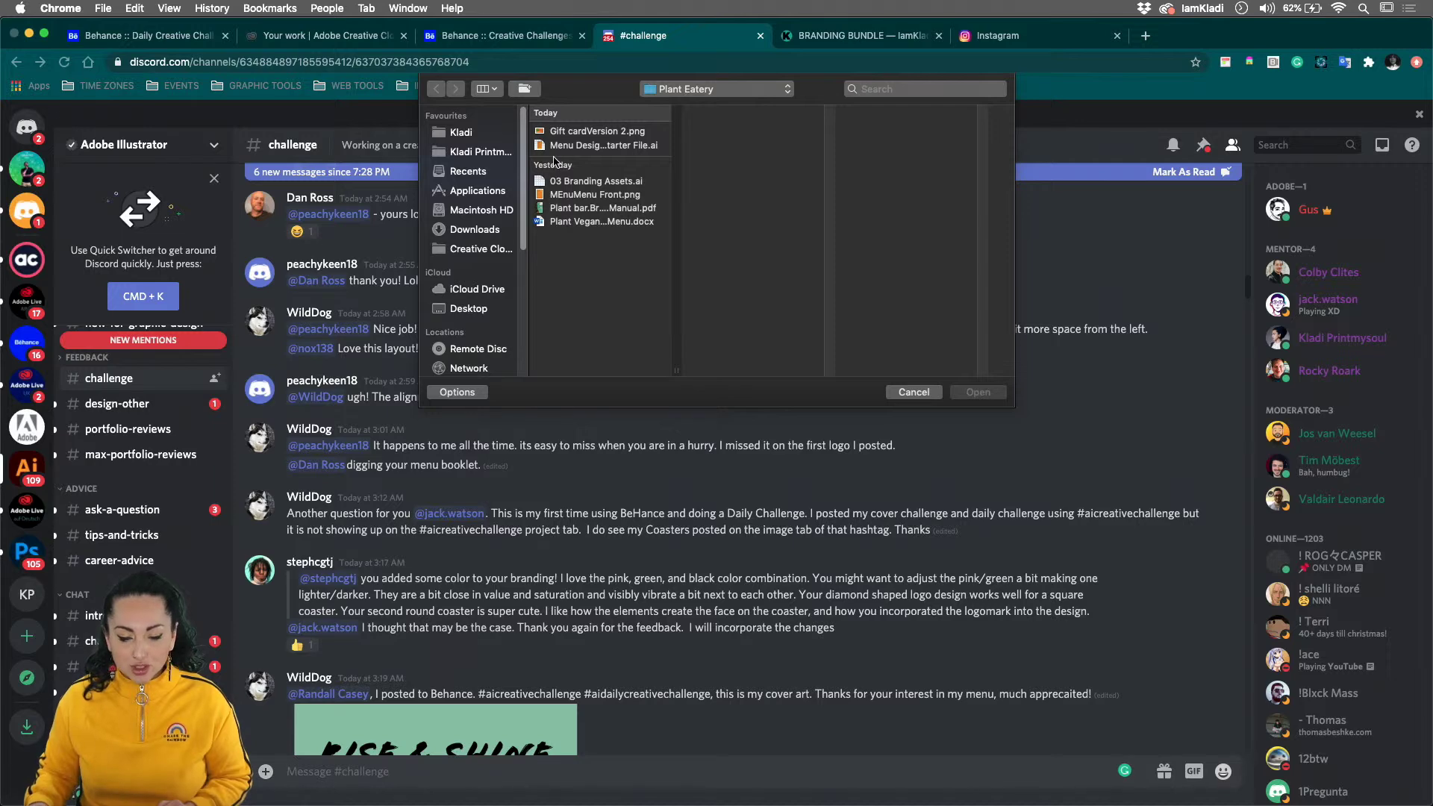
left_click(581, 135)
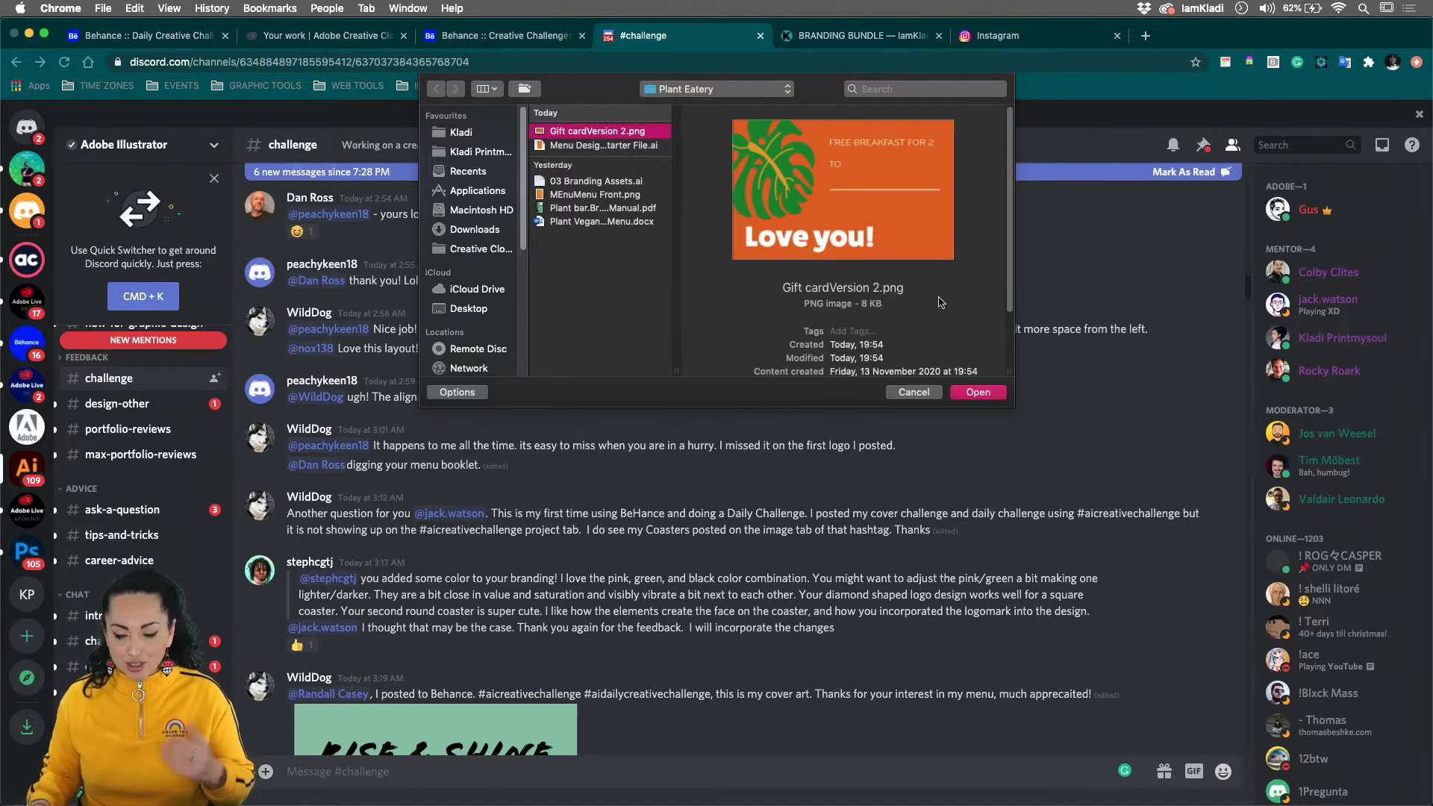
left_click(978, 392)
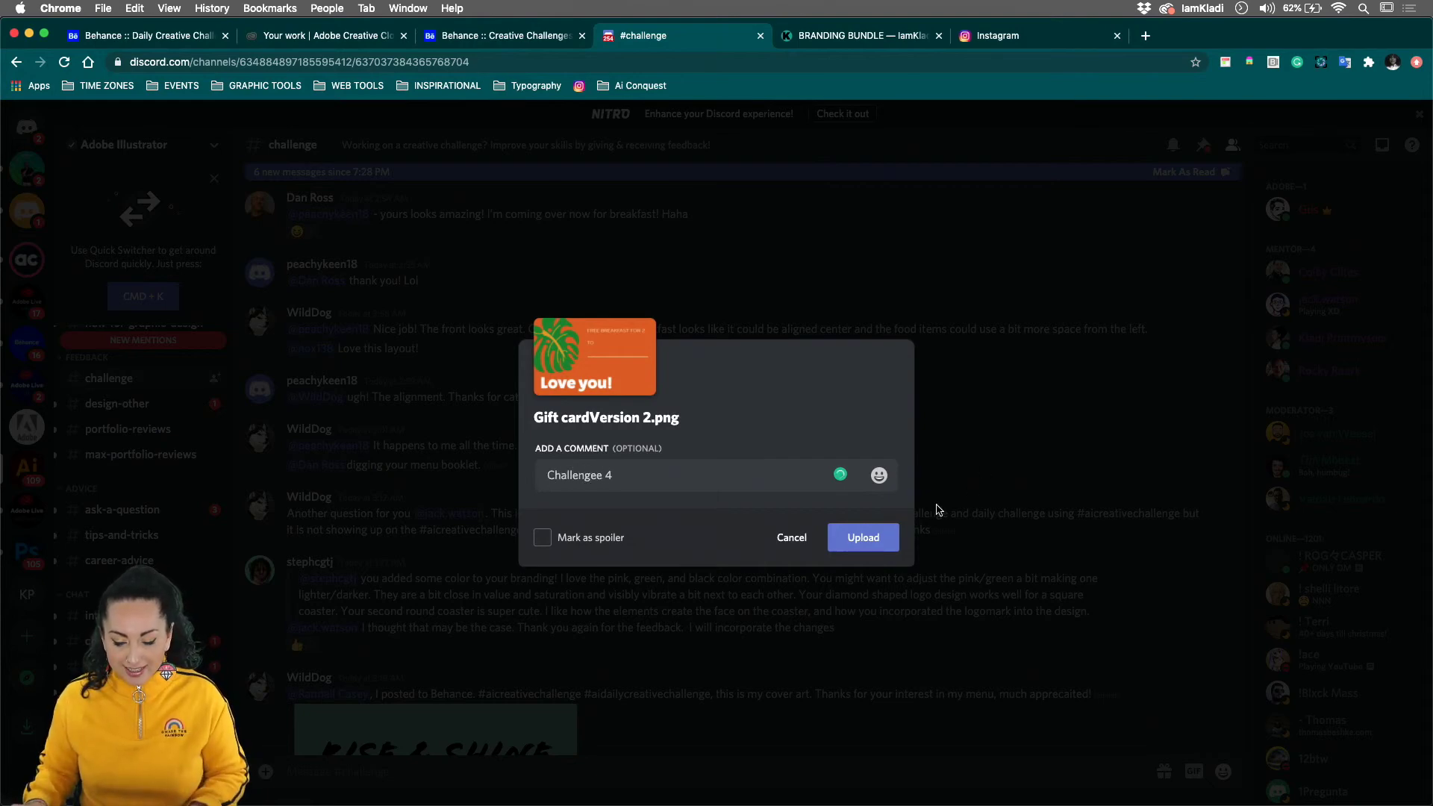
left_click(887, 534)
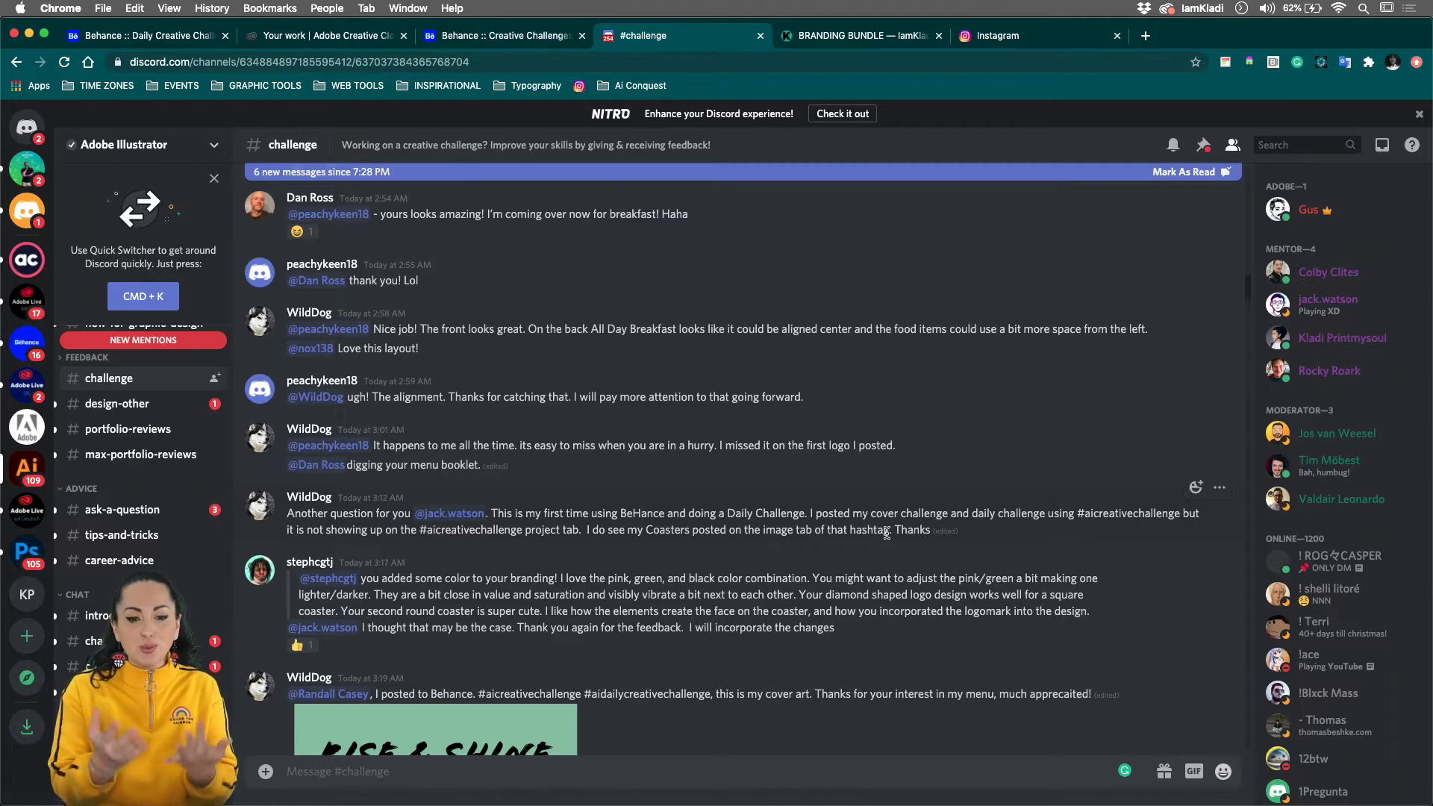
scroll(1019, 495, "down", 20)
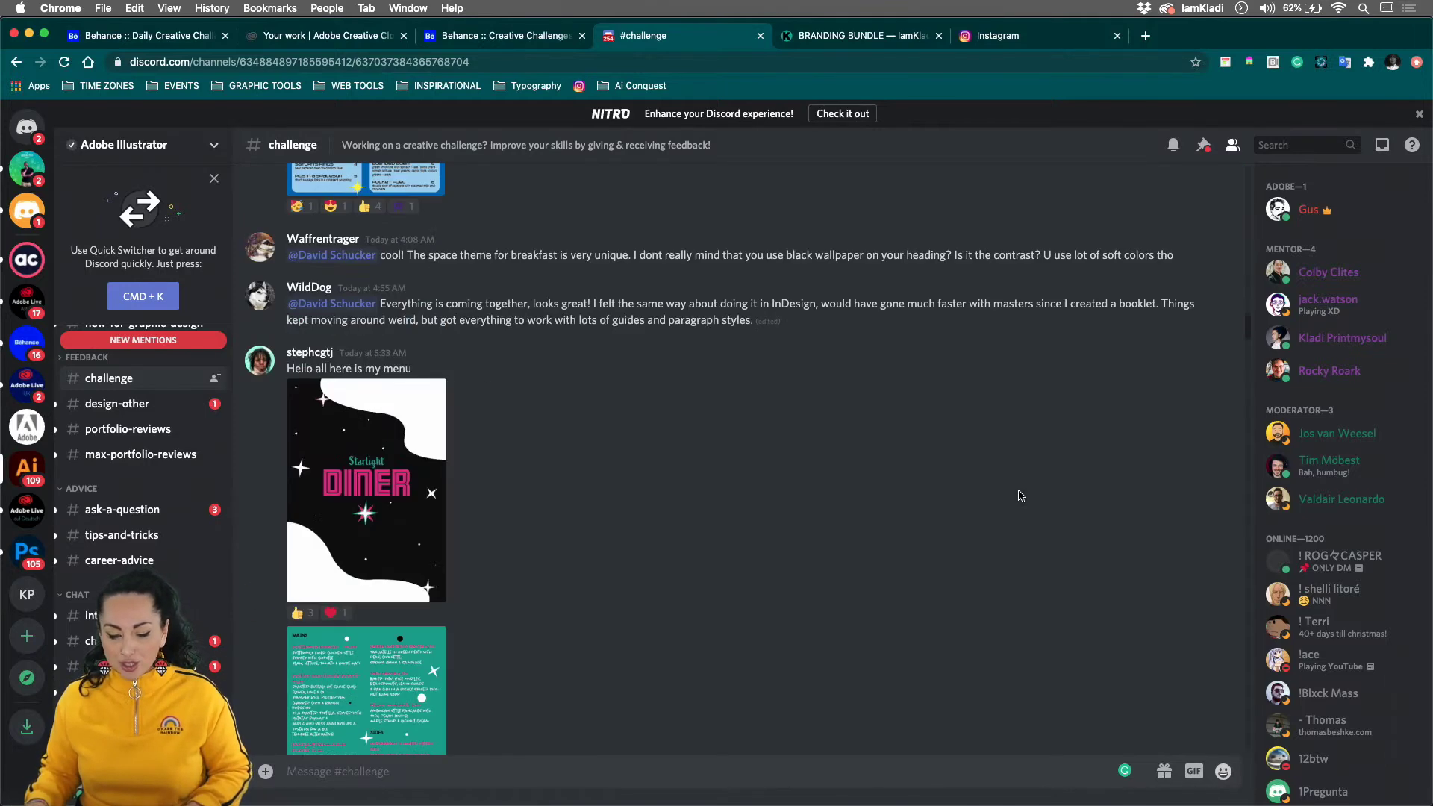
scroll(1020, 495, "down", 20)
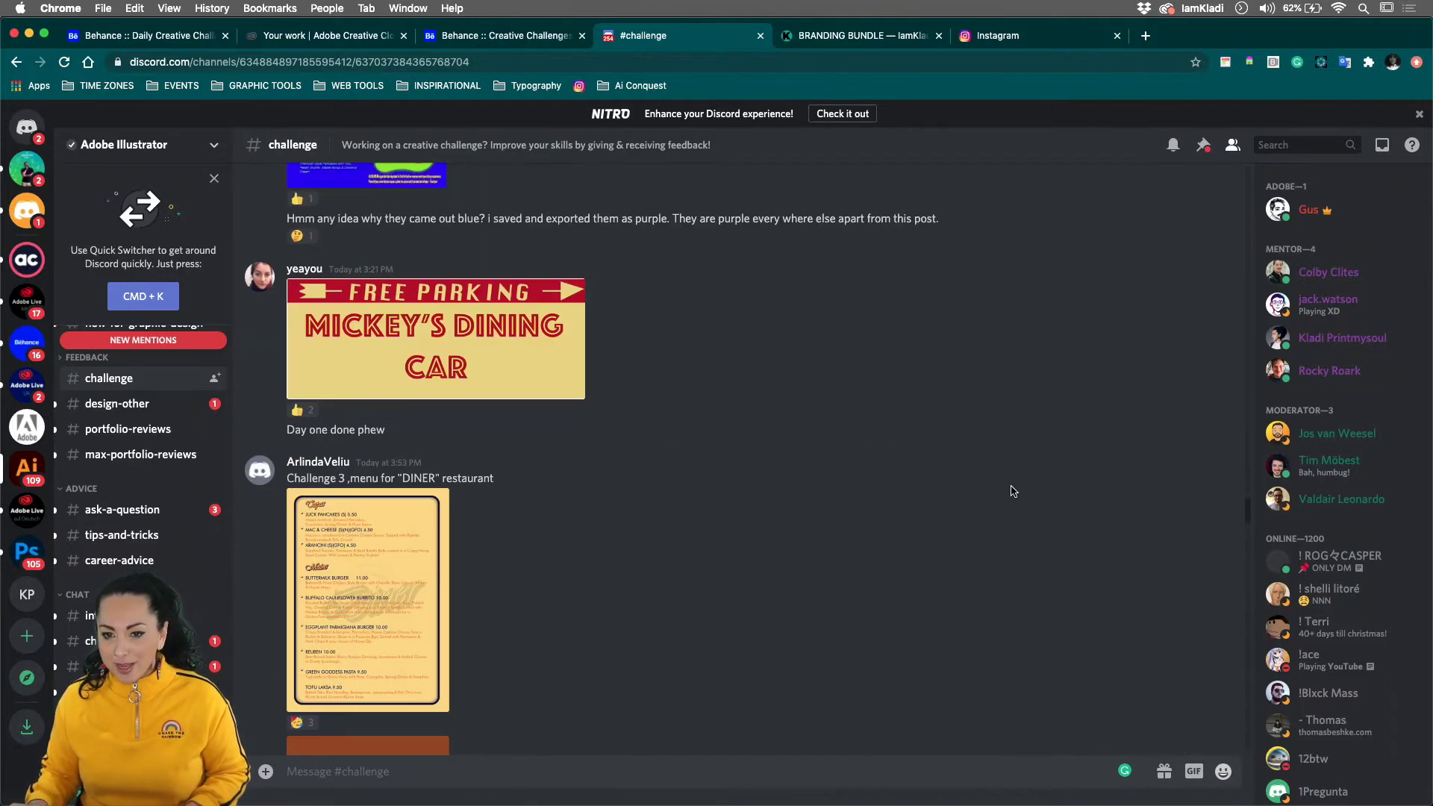